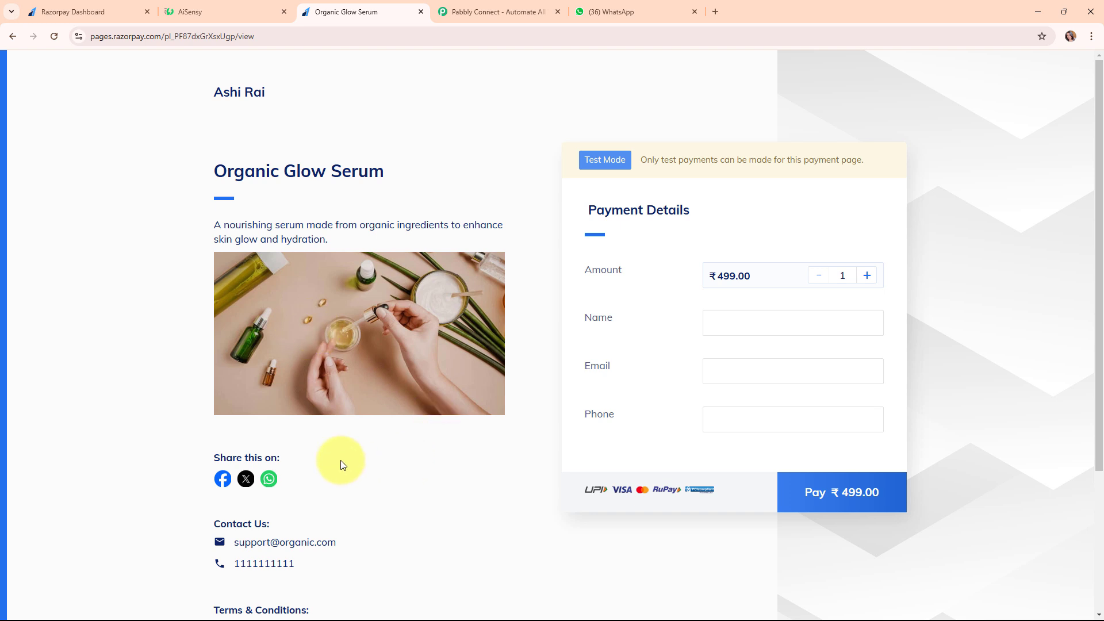
Check the Razorpay Dashboard and AiSensy tabs, then return to the Organic Glow Serum ₹499.00 payment page
{"action": "left_click", "coordinate": [99, 12]}
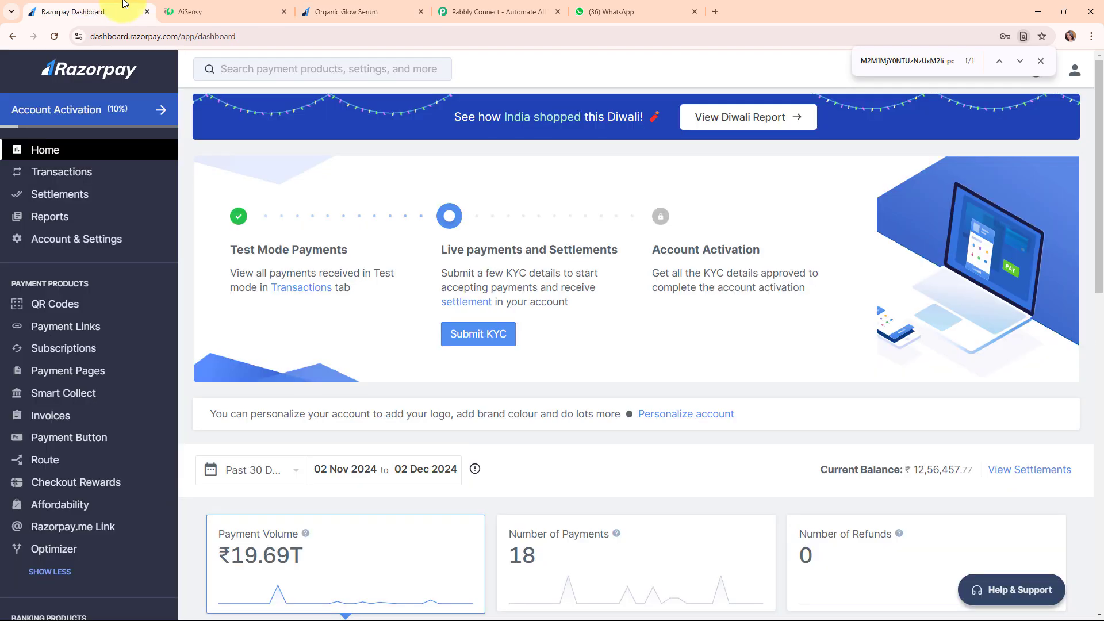
{"action": "left_click", "coordinate": [202, 6]}
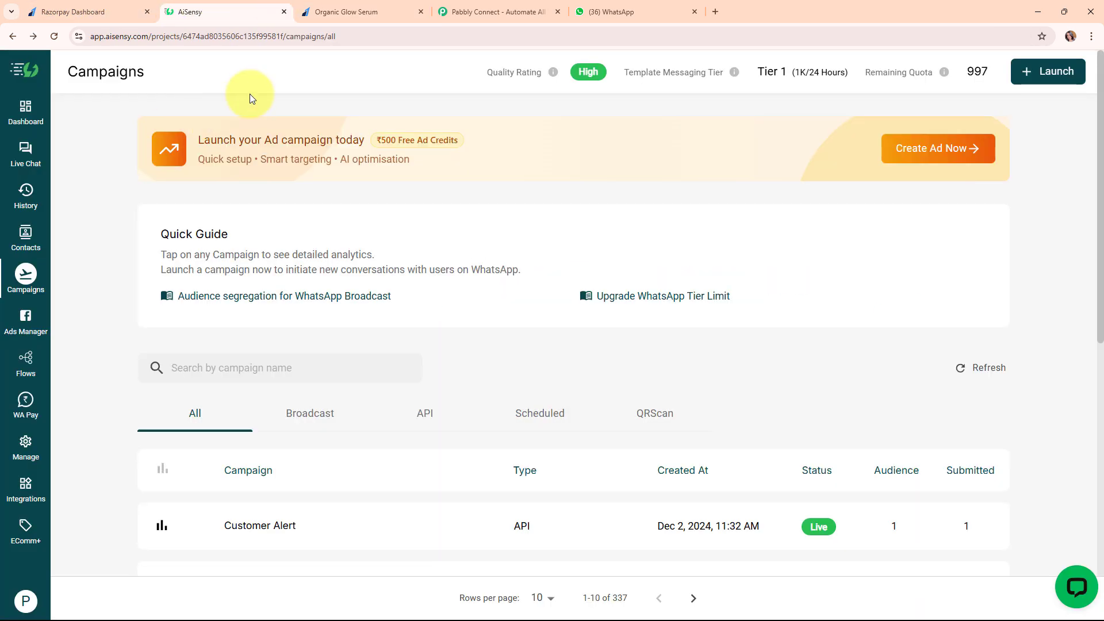
{"action": "left_click", "coordinate": [371, 12]}
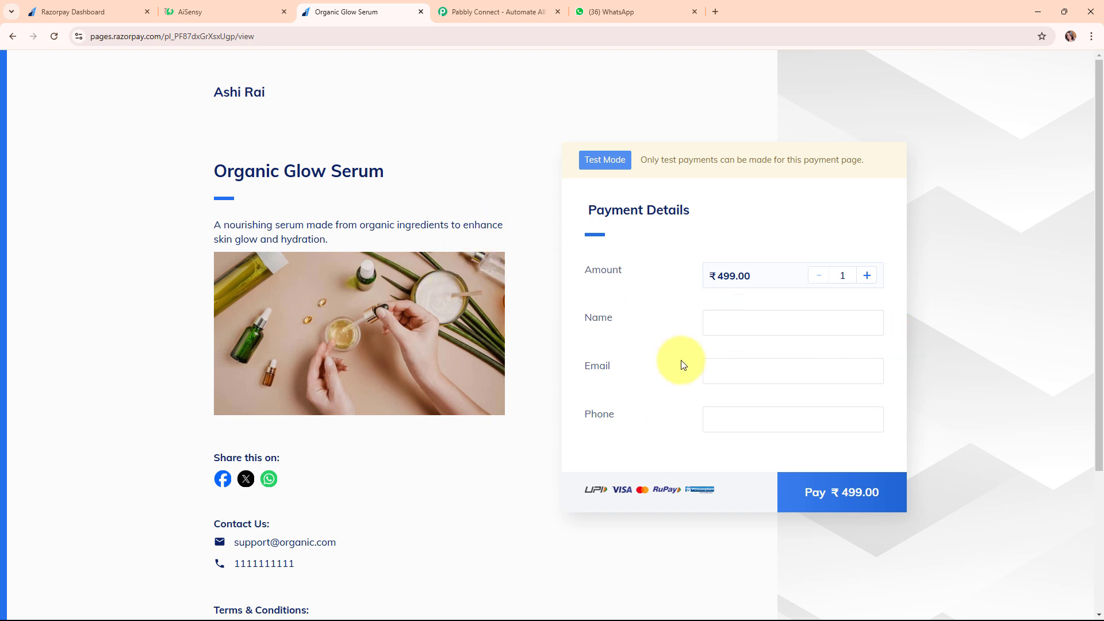
Fill the payment form with the test buyer's name, e-mail address and phone number
{"action": "left_click", "coordinate": [740, 323]}
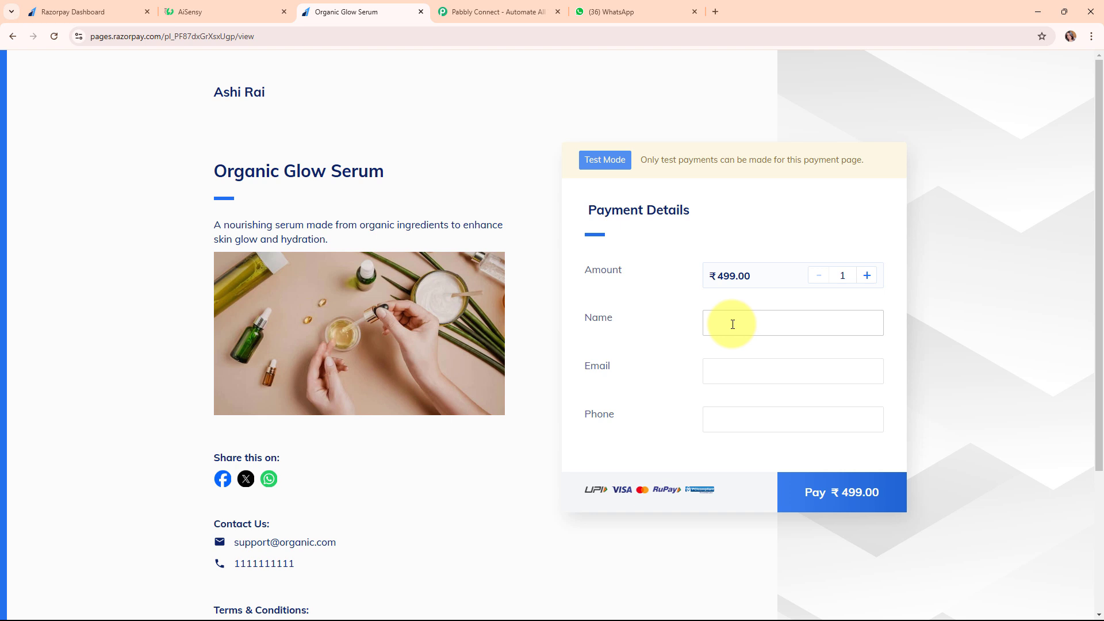
{"action": "left_click", "coordinate": [732, 324]}
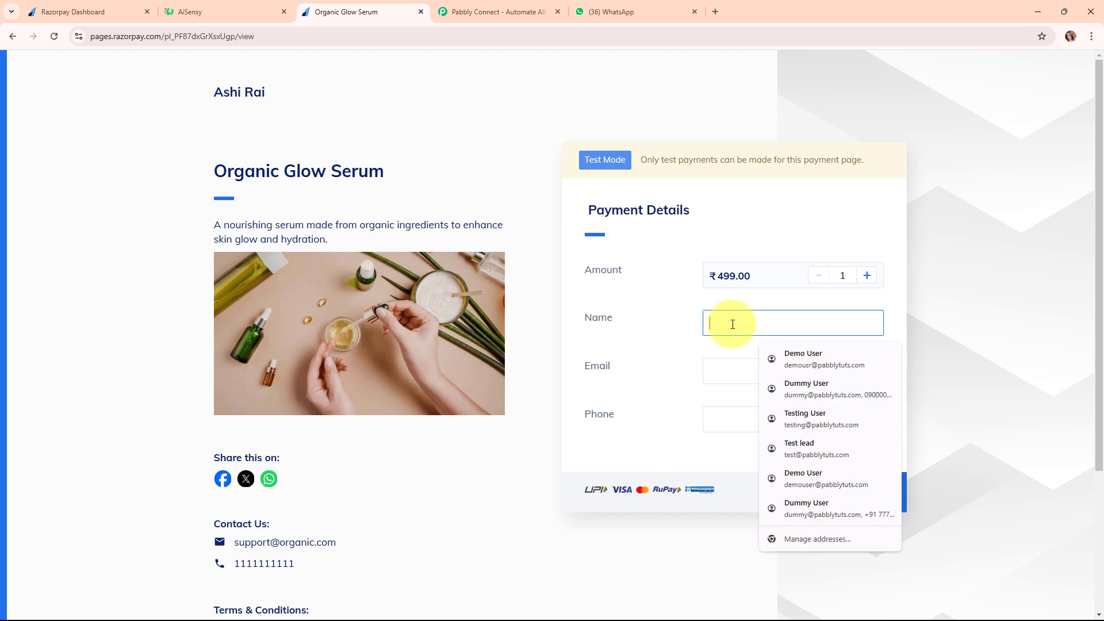
{"action": "type", "text": "Test"}
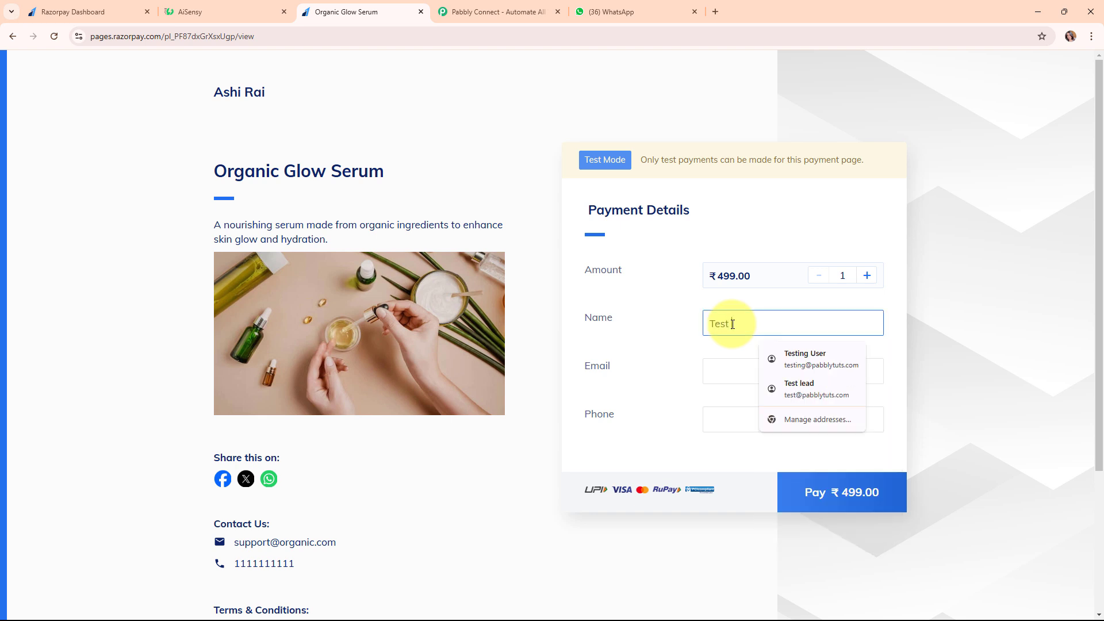
{"action": "type", "text": " User"}
{"action": "left_click", "coordinate": [725, 371]}
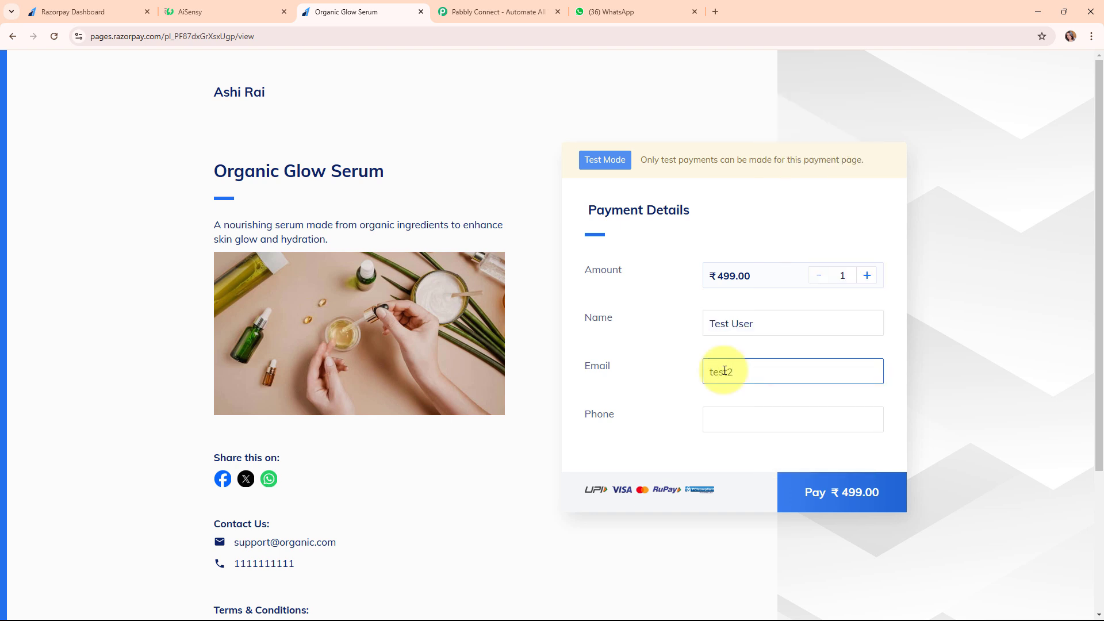
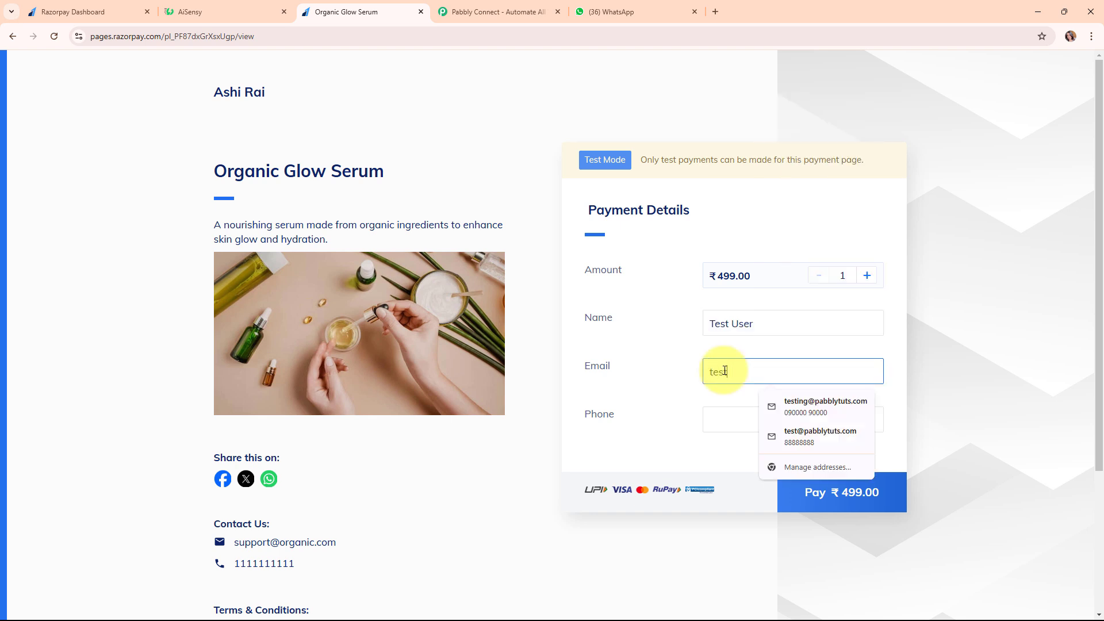
{"action": "left_click", "coordinate": [733, 423]}
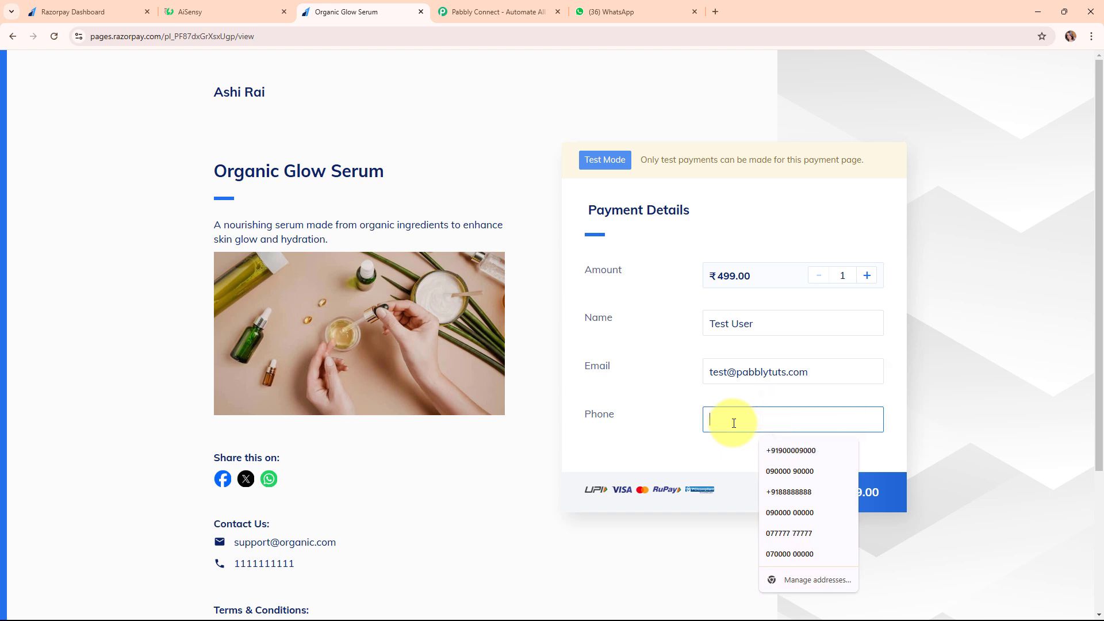
{"action": "type", "text": "+91"}
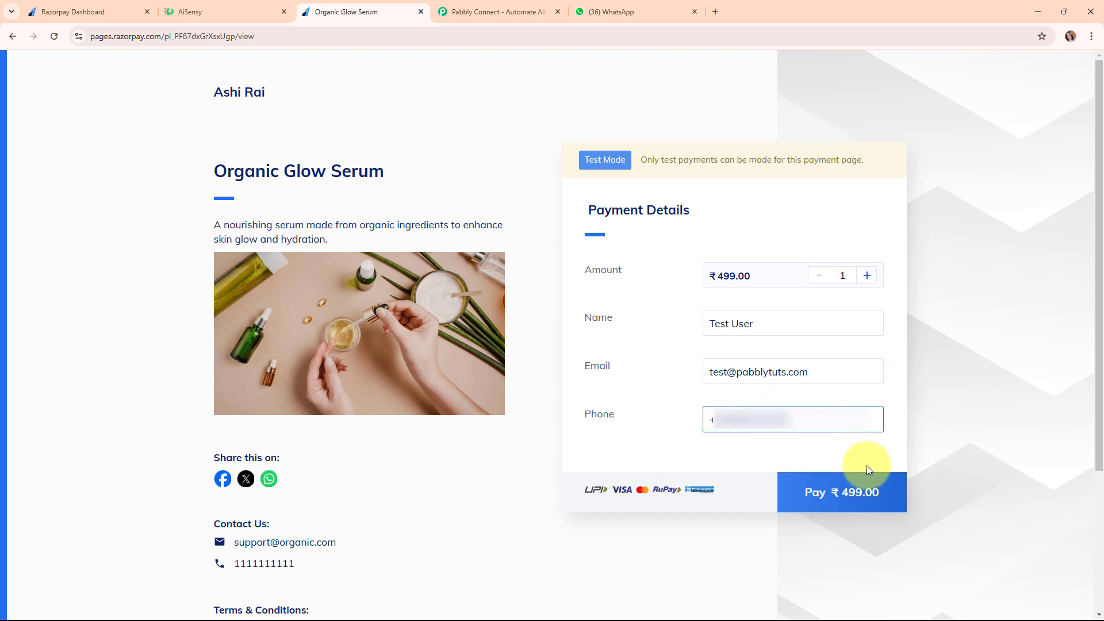
Pay ₹499.00 by UPI with test ID success@razorpay and verify the payment
{"action": "left_click", "coordinate": [867, 492]}
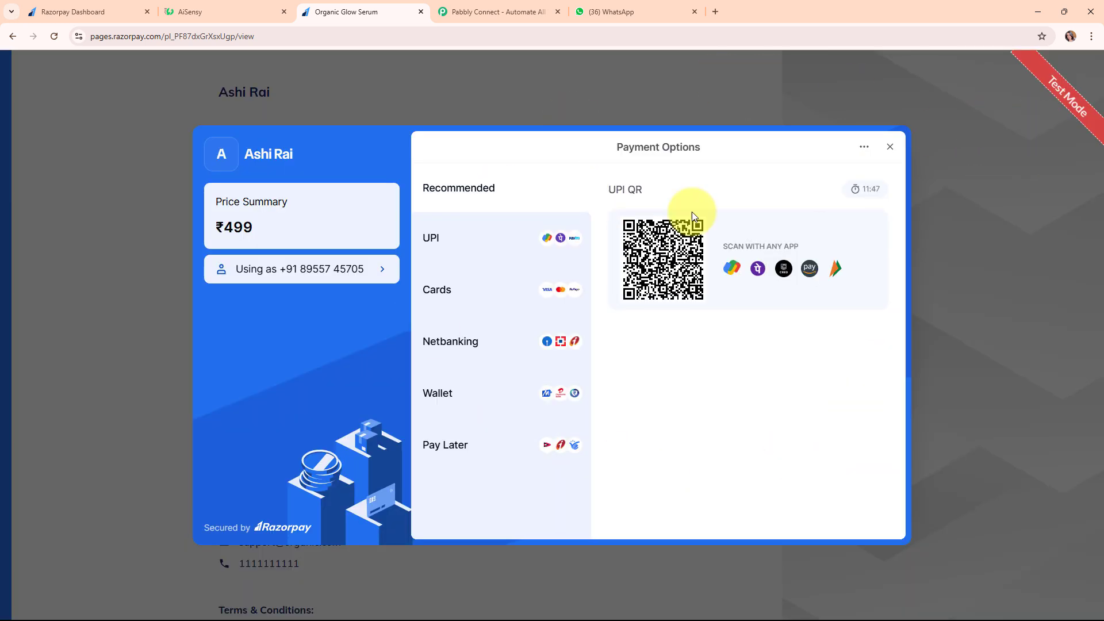
{"action": "left_click", "coordinate": [426, 244]}
{"action": "left_click", "coordinate": [638, 390]}
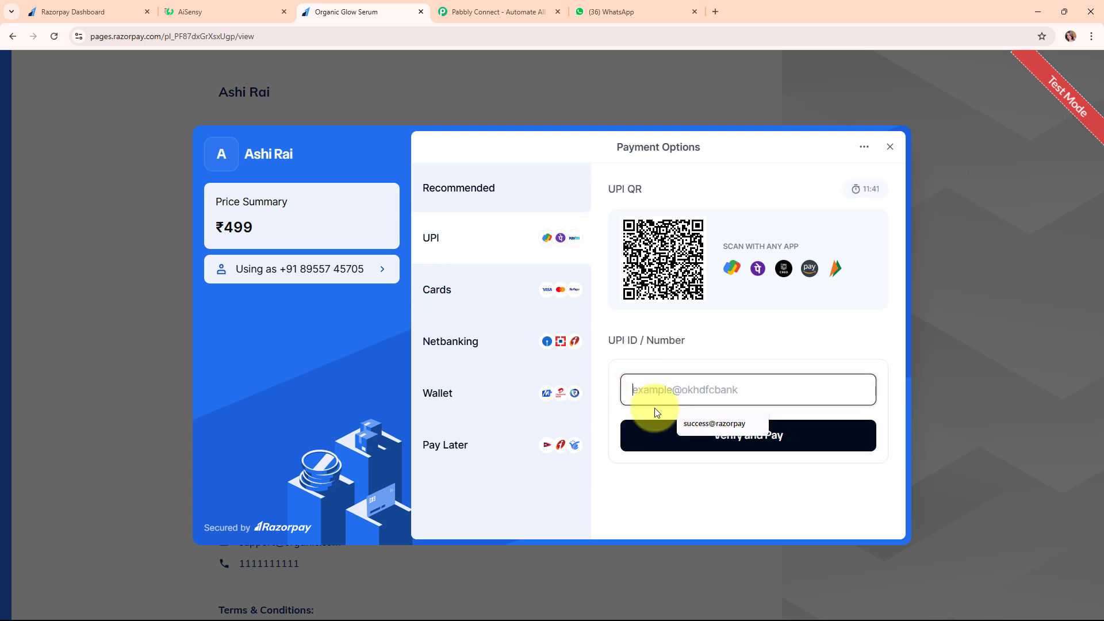
{"action": "left_click", "coordinate": [727, 424]}
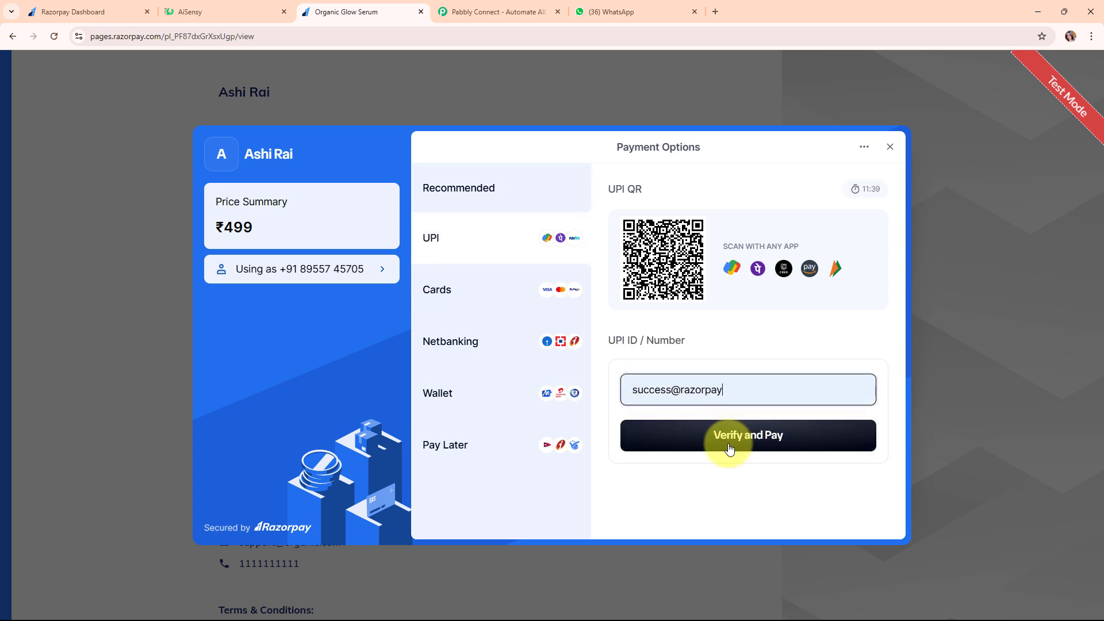
{"action": "left_click", "coordinate": [729, 448]}
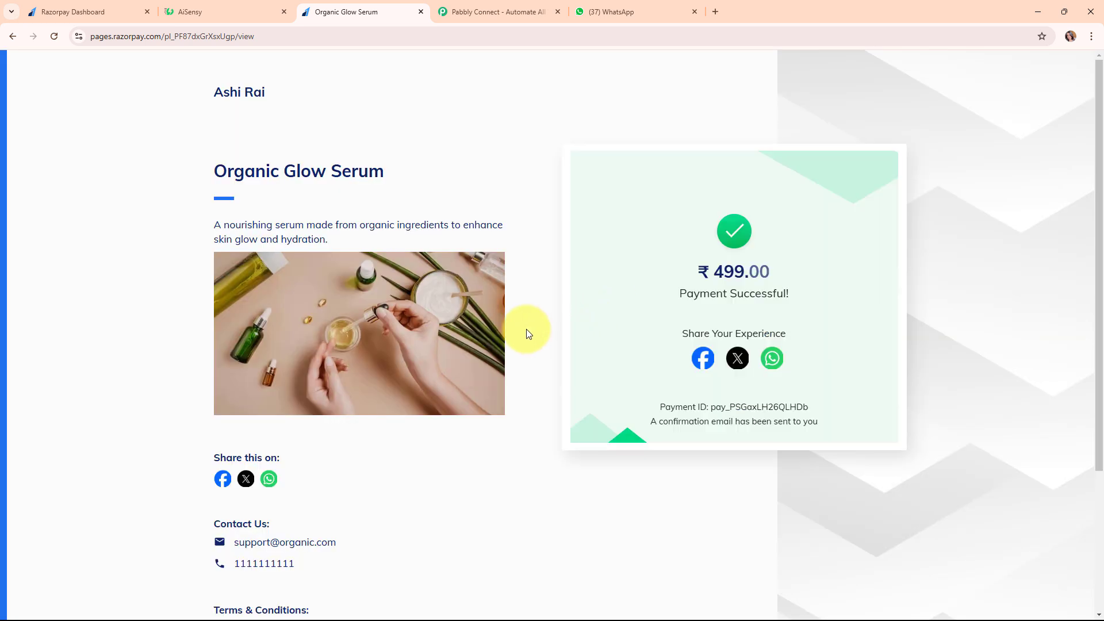
Switch to WhatsApp Web to view the AiSensy chat's ₹499 thank-you and store payment alert
{"action": "left_click", "coordinate": [667, 7]}
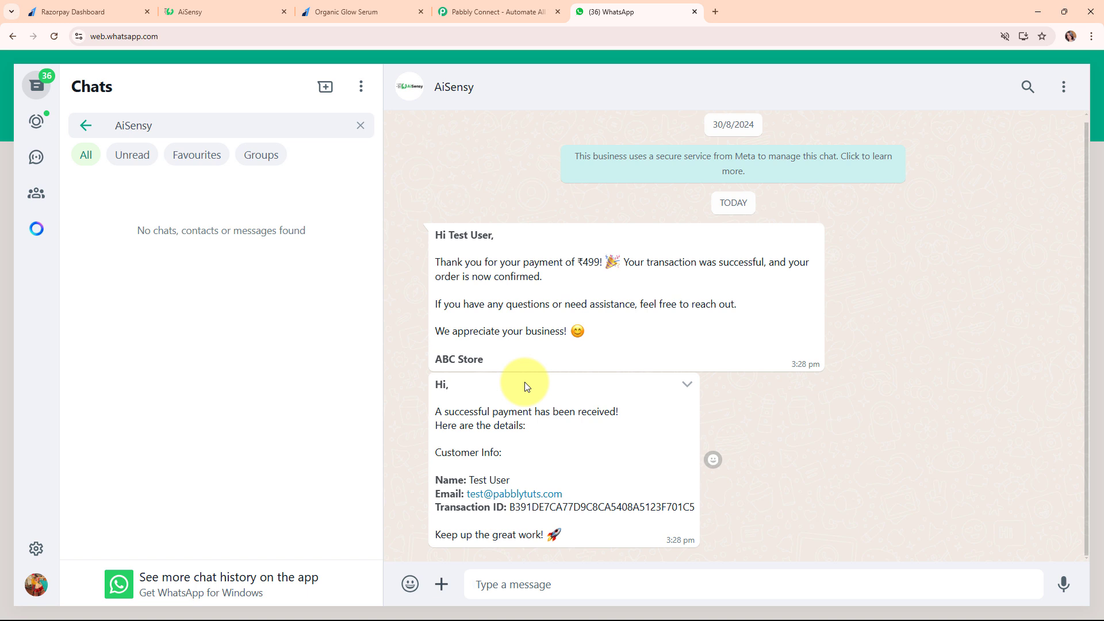
Move through the Razorpay and AiSensy tabs to the Pabbly Connect site and close the Cyber Monday popup
{"action": "left_click", "coordinate": [57, 11]}
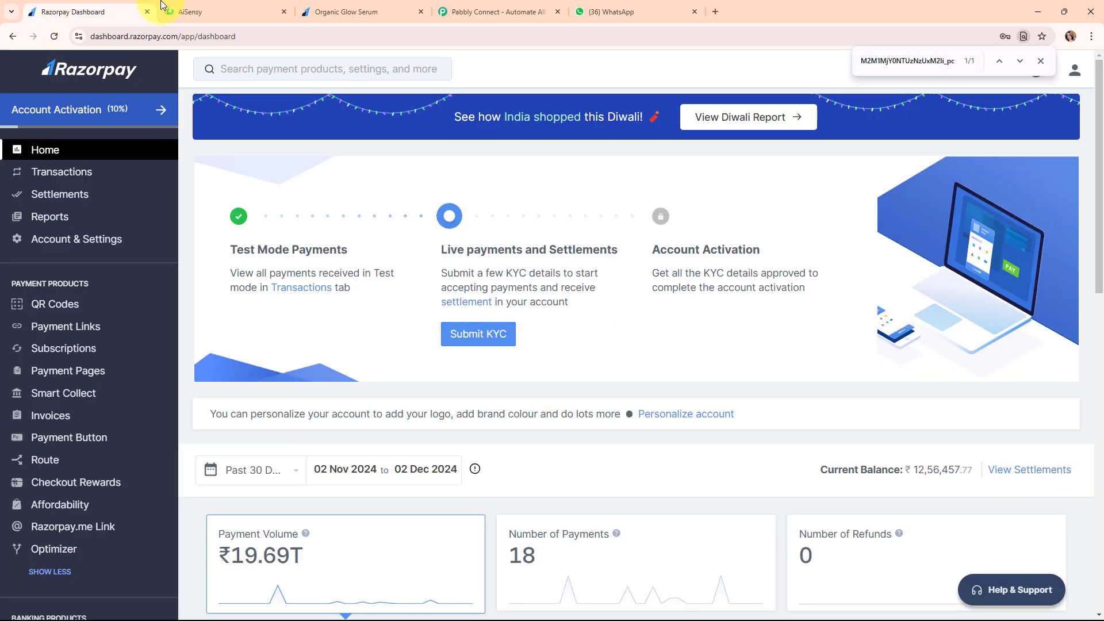
{"action": "left_click", "coordinate": [195, 7]}
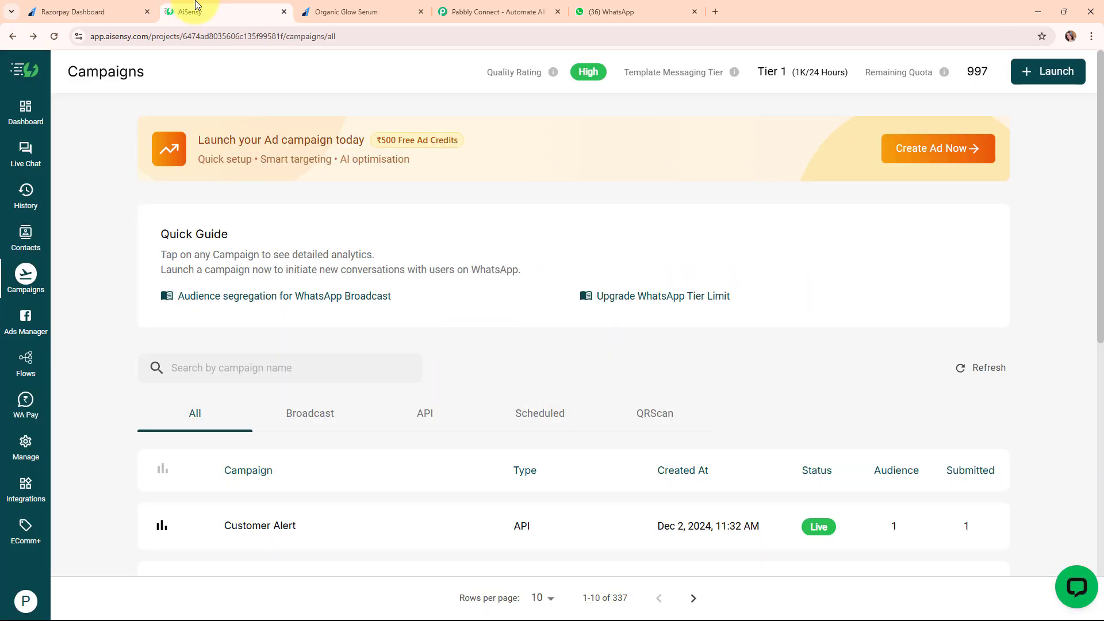
{"action": "left_click", "coordinate": [490, 7]}
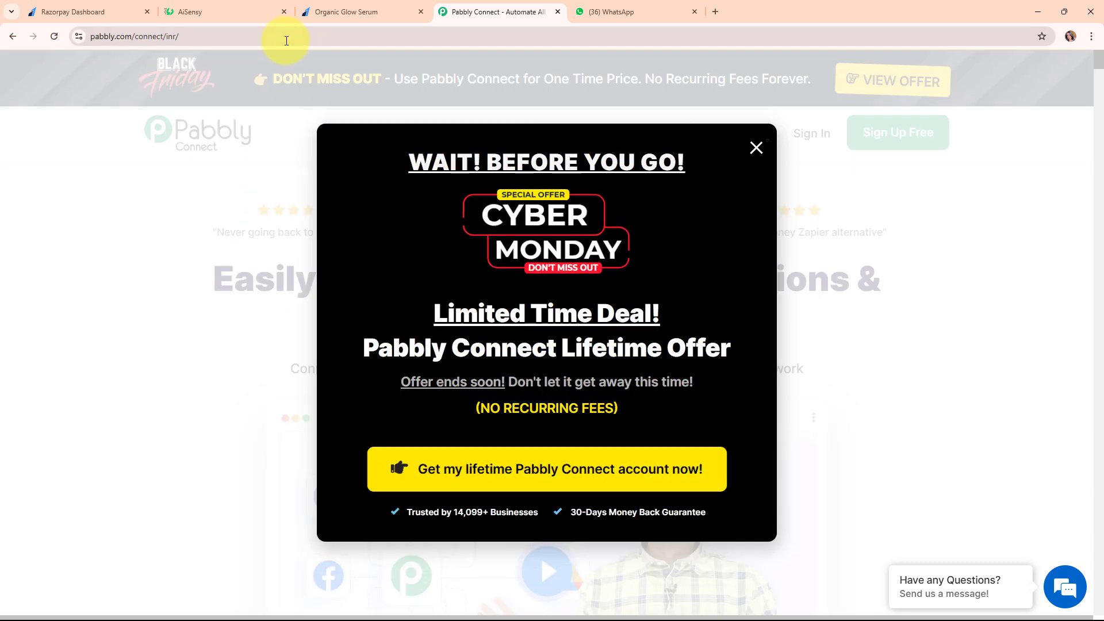
{"action": "left_click", "coordinate": [286, 39]}
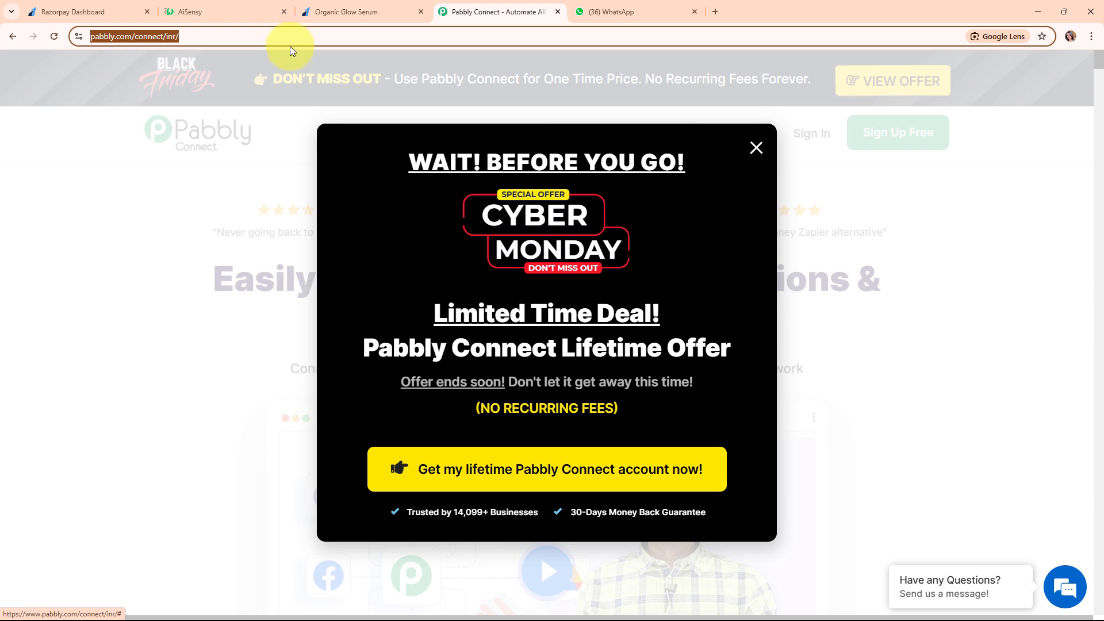
{"action": "left_click", "coordinate": [229, 173]}
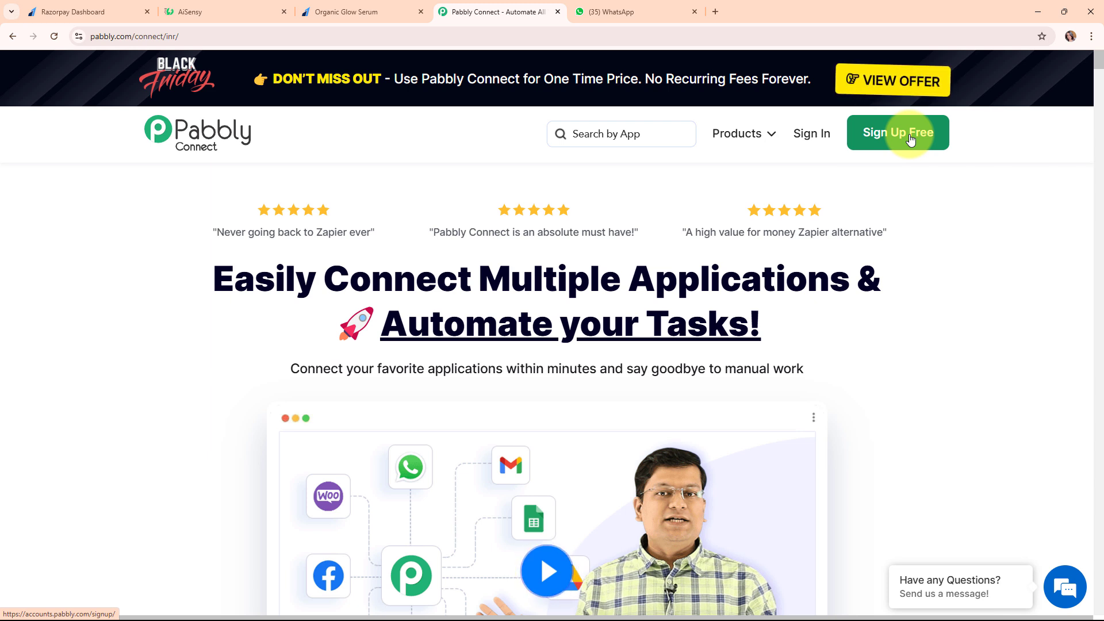
Sign in and open Pabbly Connect from the All Pabbly Apps page
{"action": "left_click", "coordinate": [809, 139]}
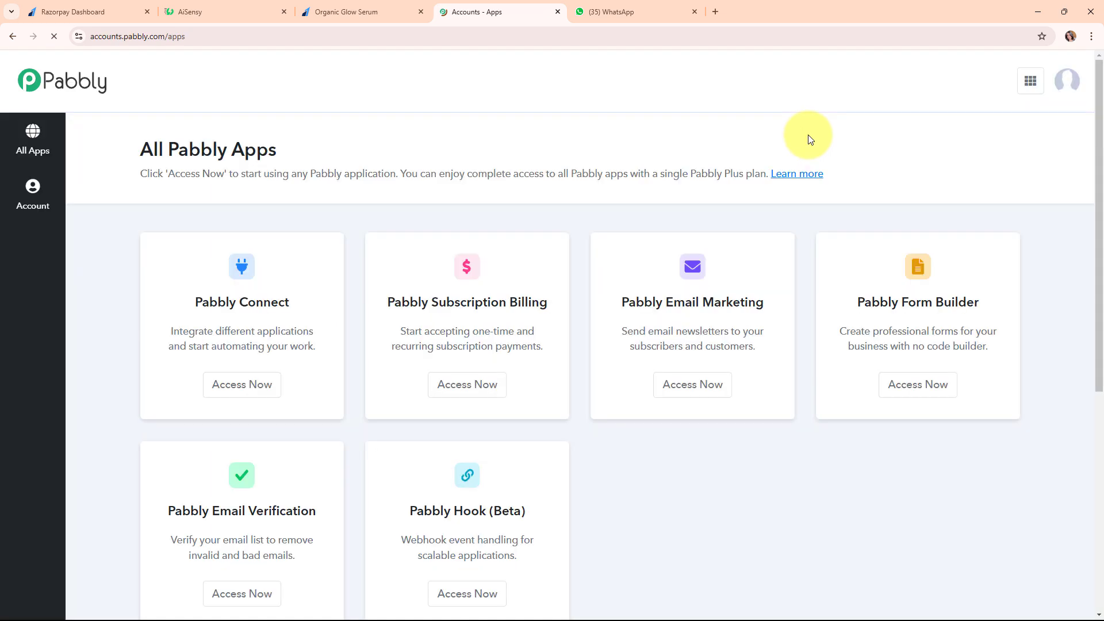
{"action": "left_click_drag", "start_coordinate": [143, 154], "coordinate": [321, 153]}
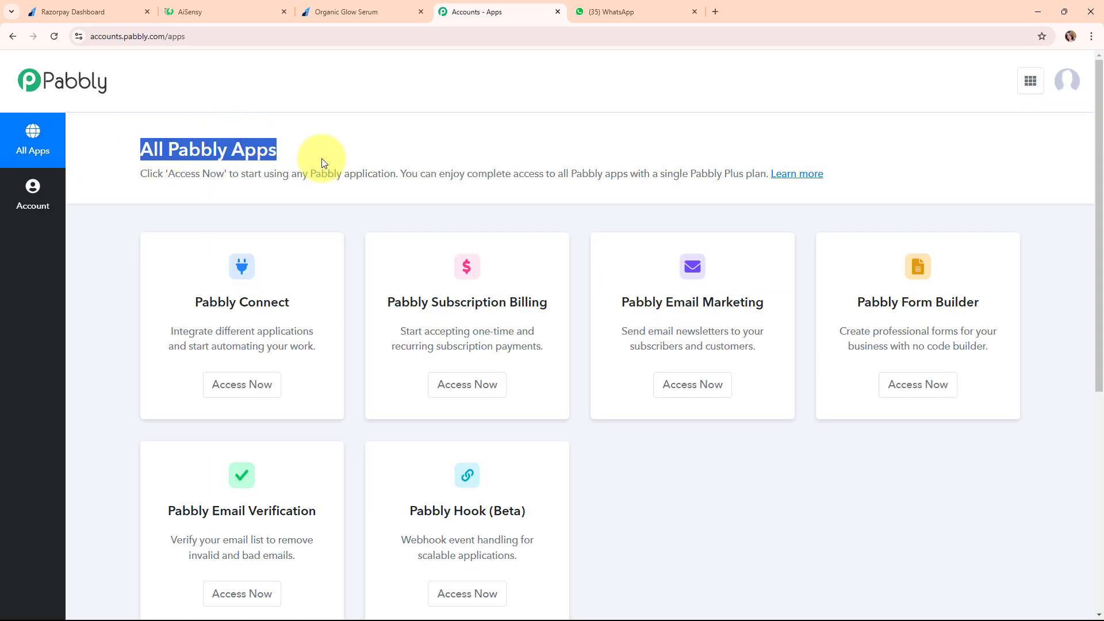
{"action": "left_click", "coordinate": [623, 214]}
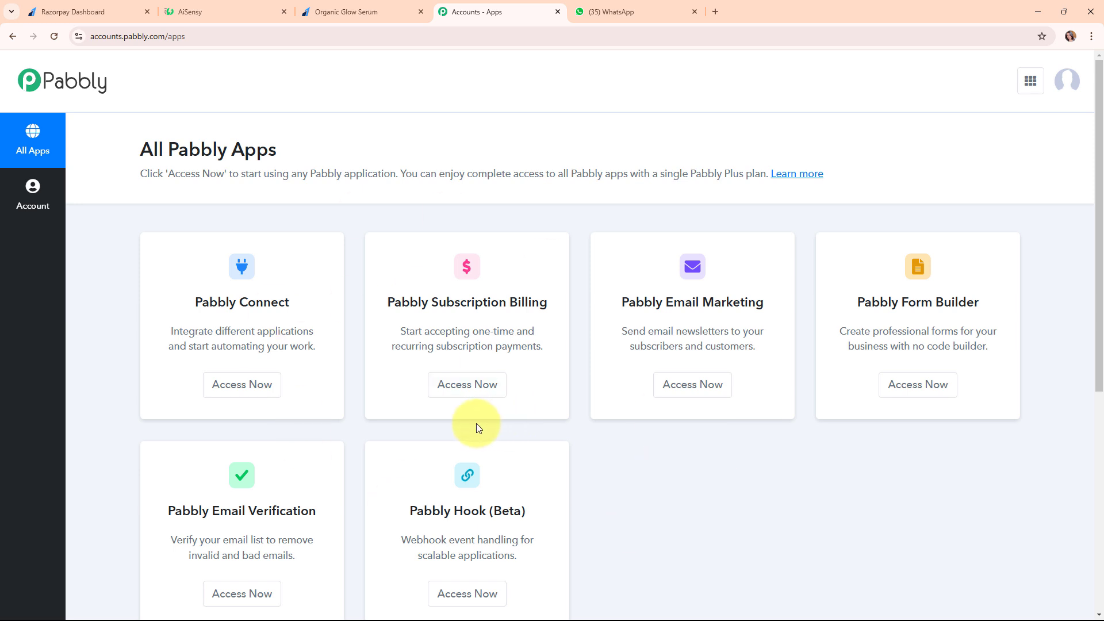
{"action": "left_click", "coordinate": [247, 388]}
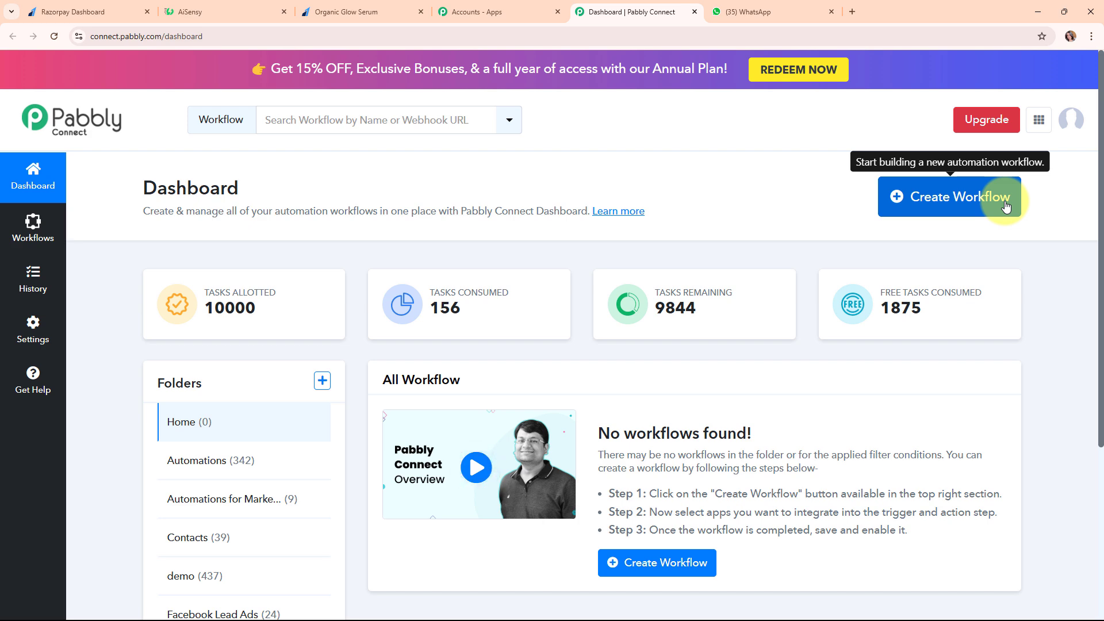
Name a new workflow 'Send & Get WhatsApp Message on Successful Razorpay Payment' in the Automations folder
{"action": "left_click", "coordinate": [1005, 206]}
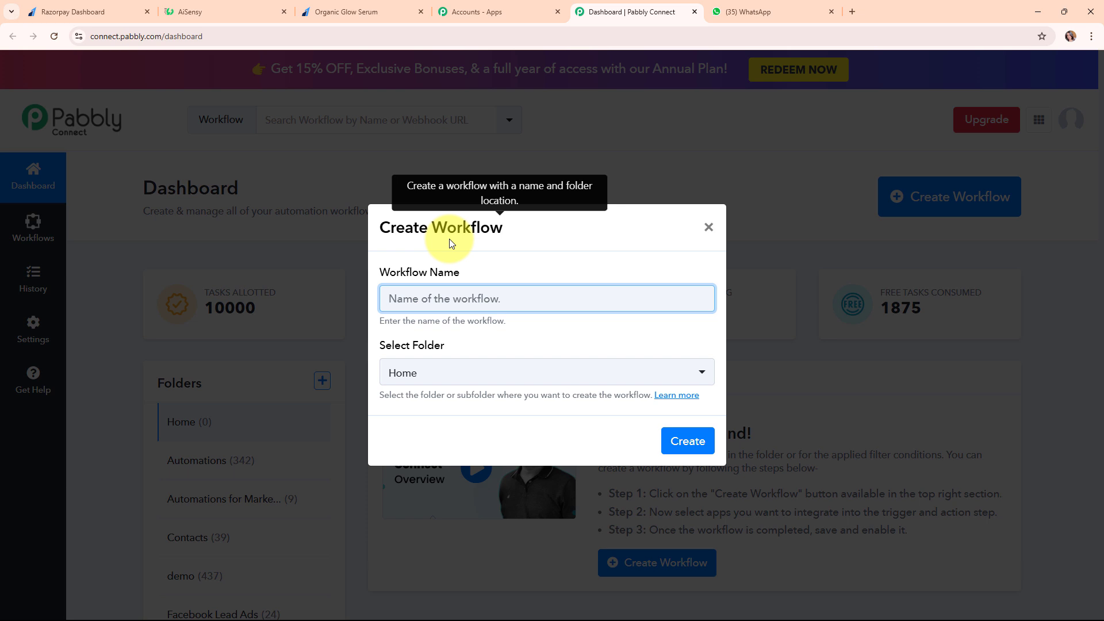
{"action": "type", "text": "atsApp Message on Successful Razorpay Payment using AiSensy"}
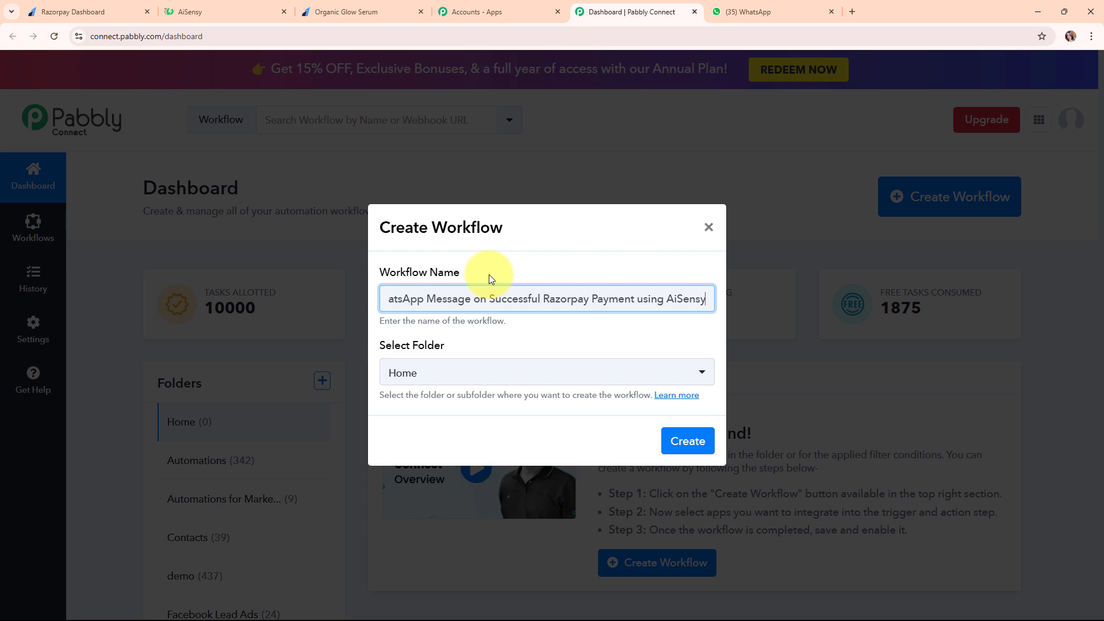
{"action": "left_click", "coordinate": [506, 384]}
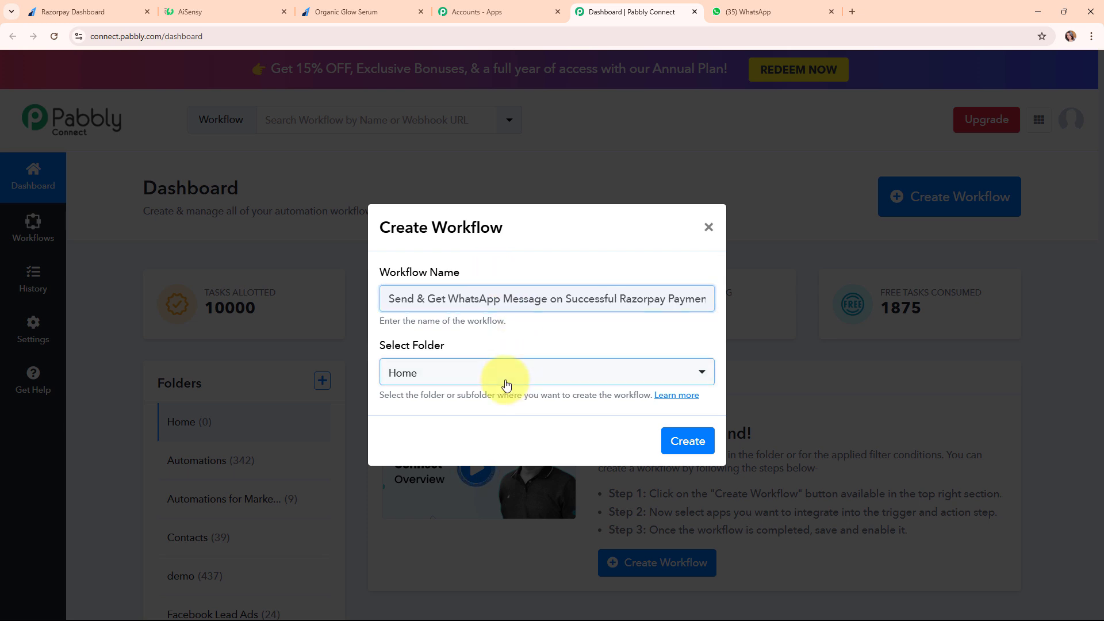
{"action": "left_click", "coordinate": [484, 174]}
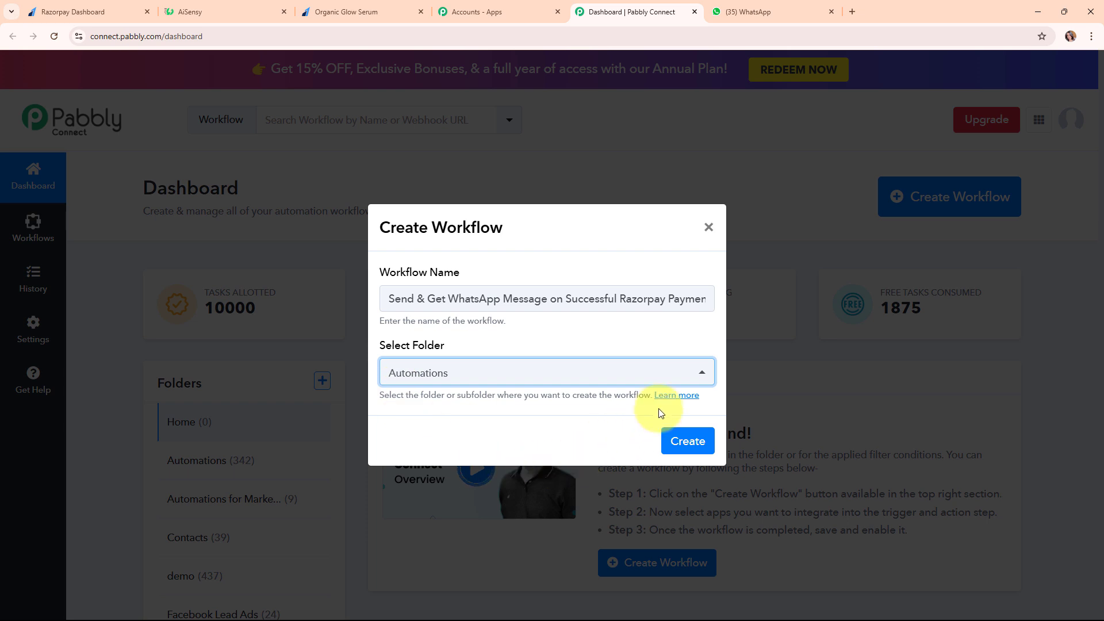
Read the folders help article, close its tab, and create the workflow
{"action": "left_click", "coordinate": [674, 397]}
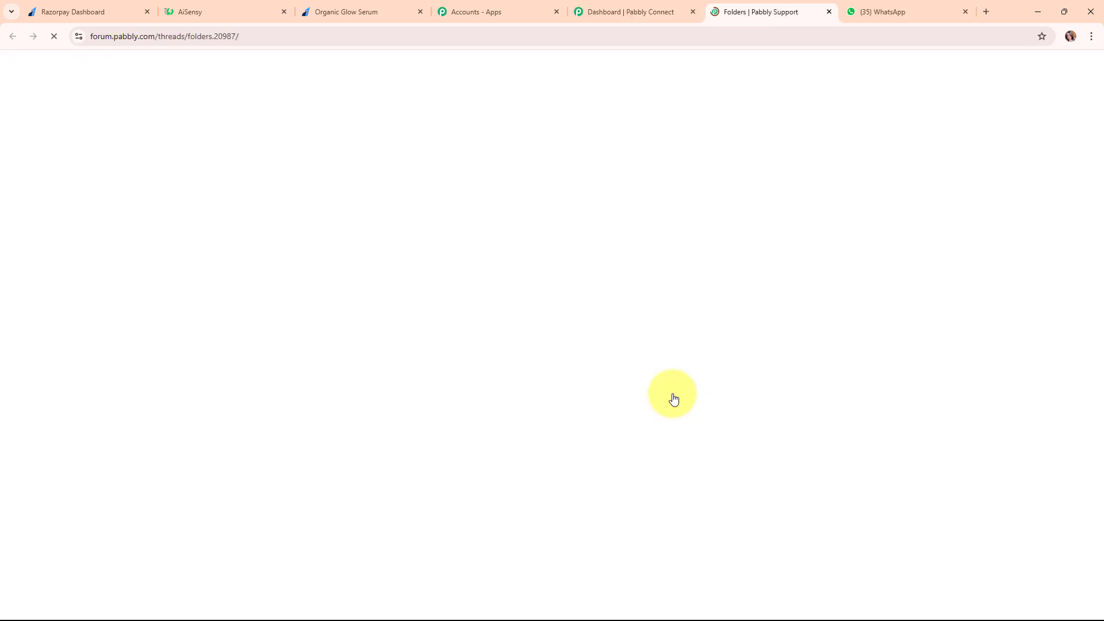
{"action": "scroll", "coordinate": [650, 372], "scroll_direction": "down", "scroll_amount": 9}
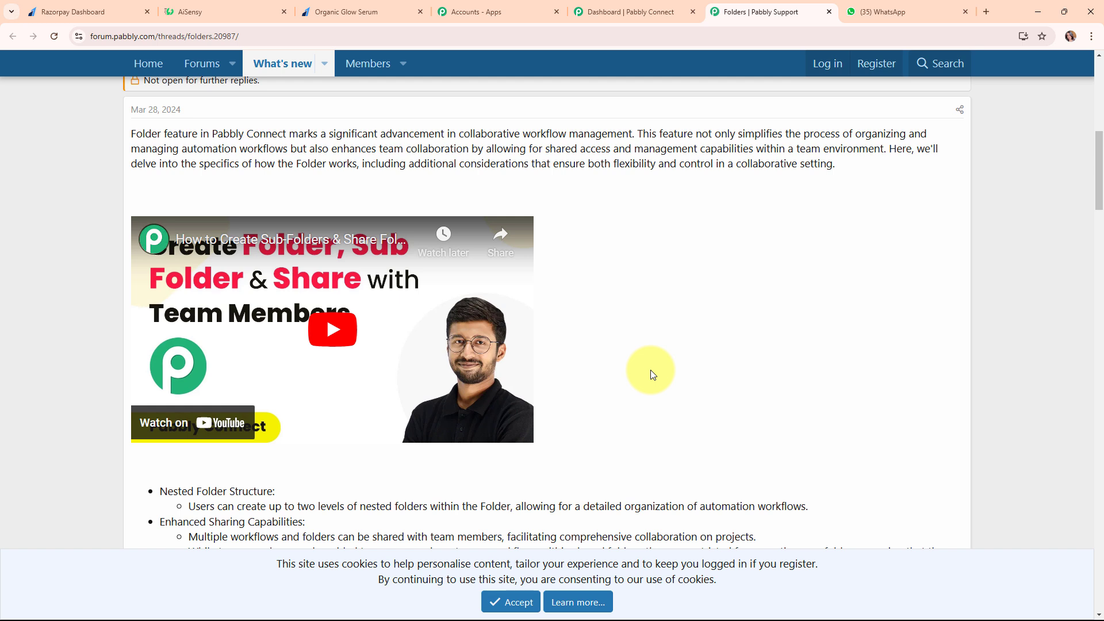
{"action": "left_click", "coordinate": [828, 11]}
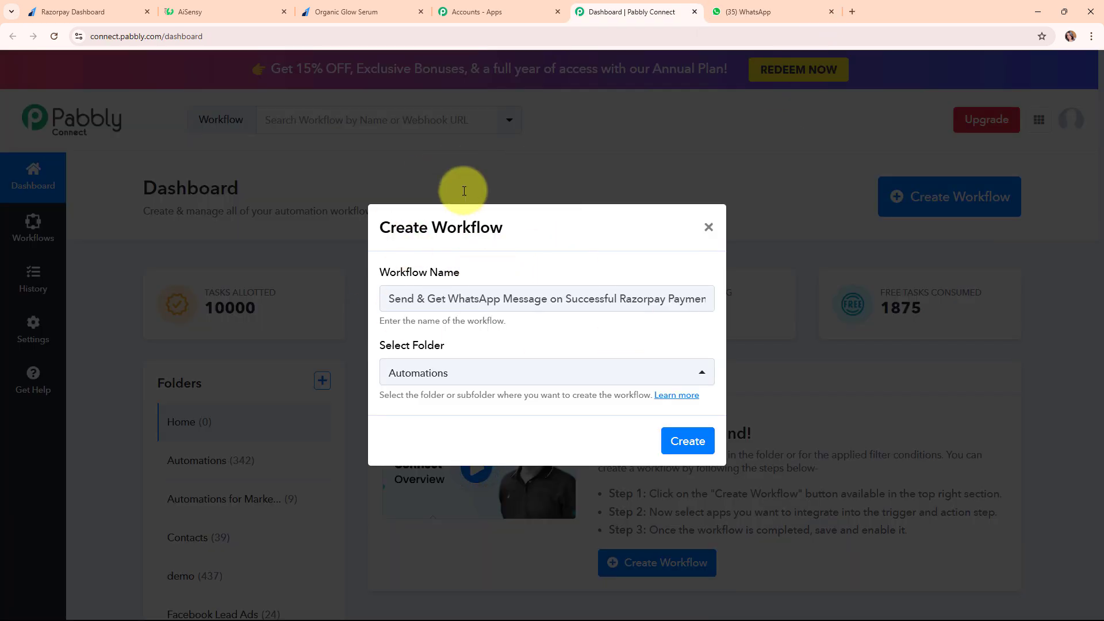
{"action": "left_click", "coordinate": [687, 441]}
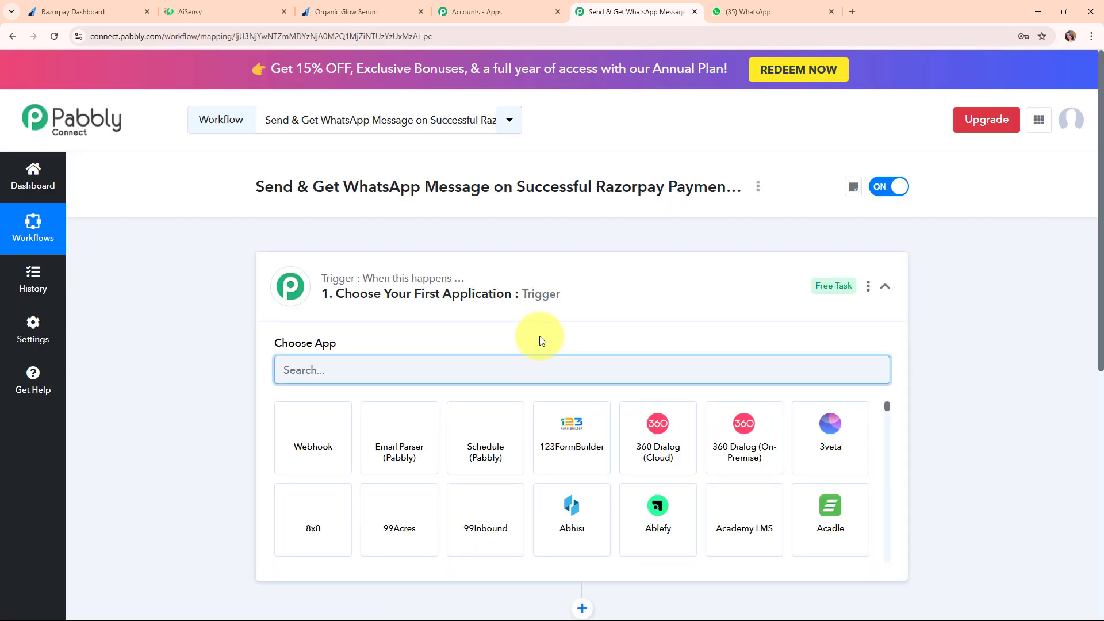
Search for and choose Razorpay as the workflow's trigger app
{"action": "left_click", "coordinate": [885, 291]}
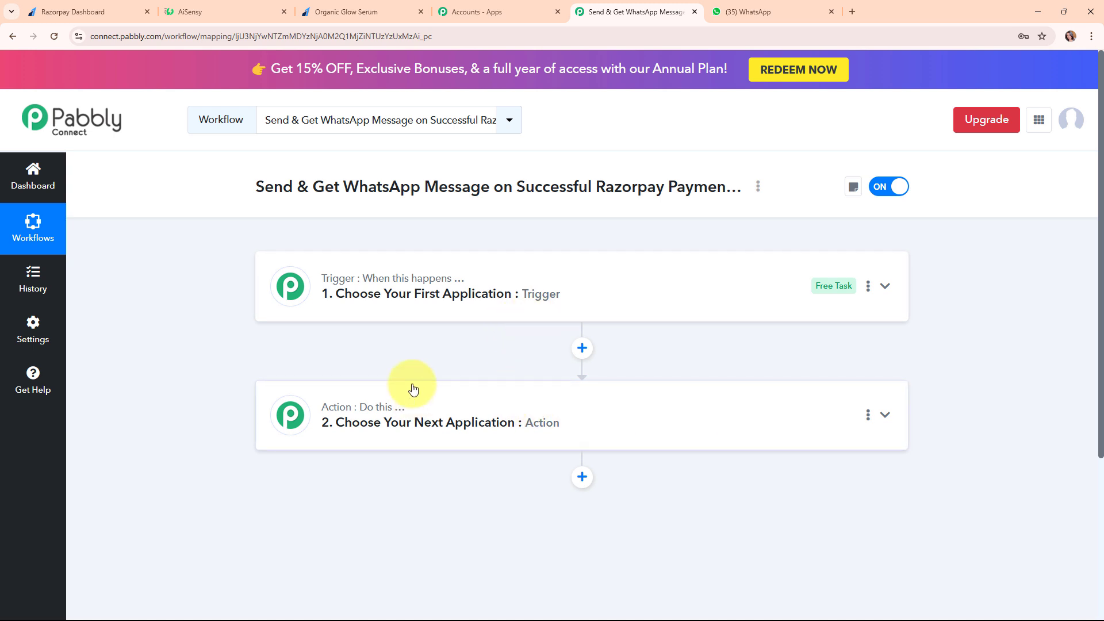
{"action": "mouse_move", "coordinate": [456, 283]}
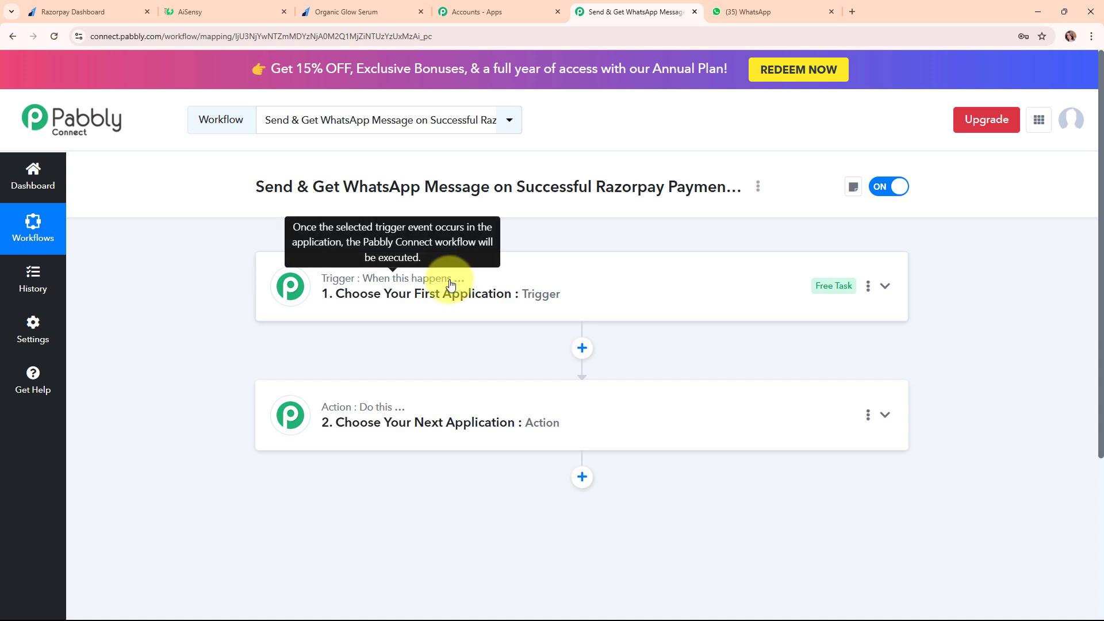
{"action": "mouse_move", "coordinate": [367, 416]}
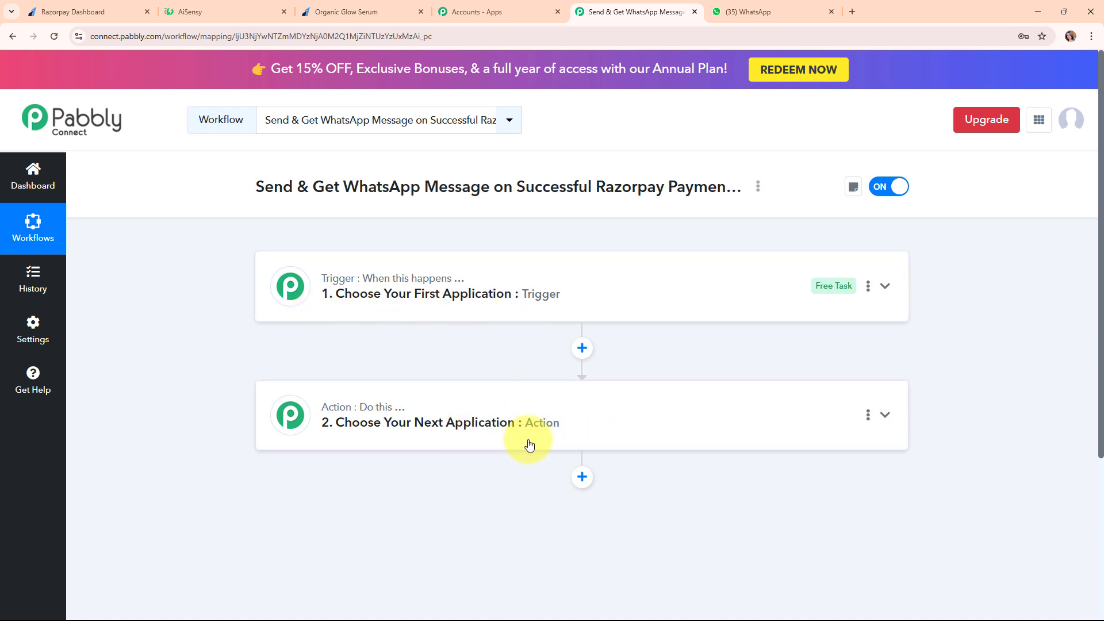
{"action": "left_click", "coordinate": [890, 287]}
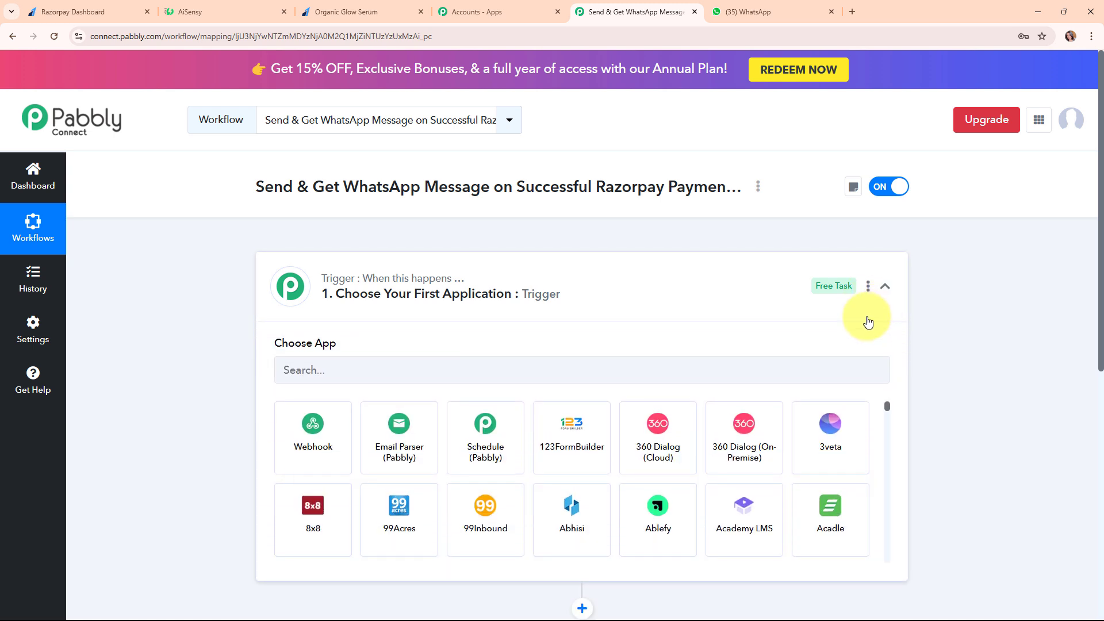
{"action": "left_click", "coordinate": [451, 374]}
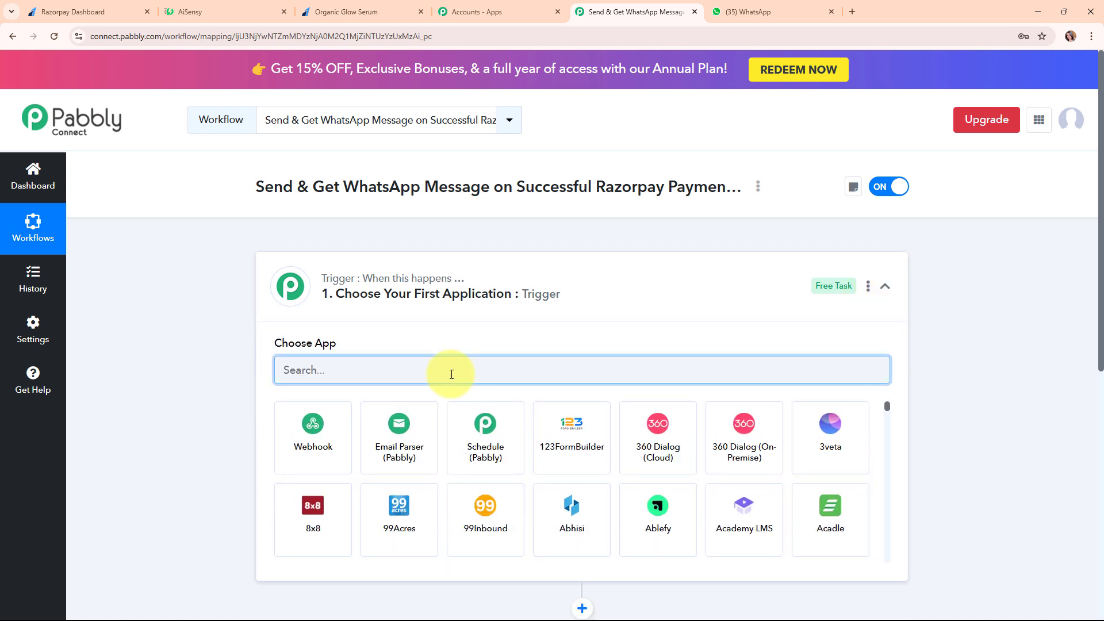
{"action": "type", "text": "raz"}
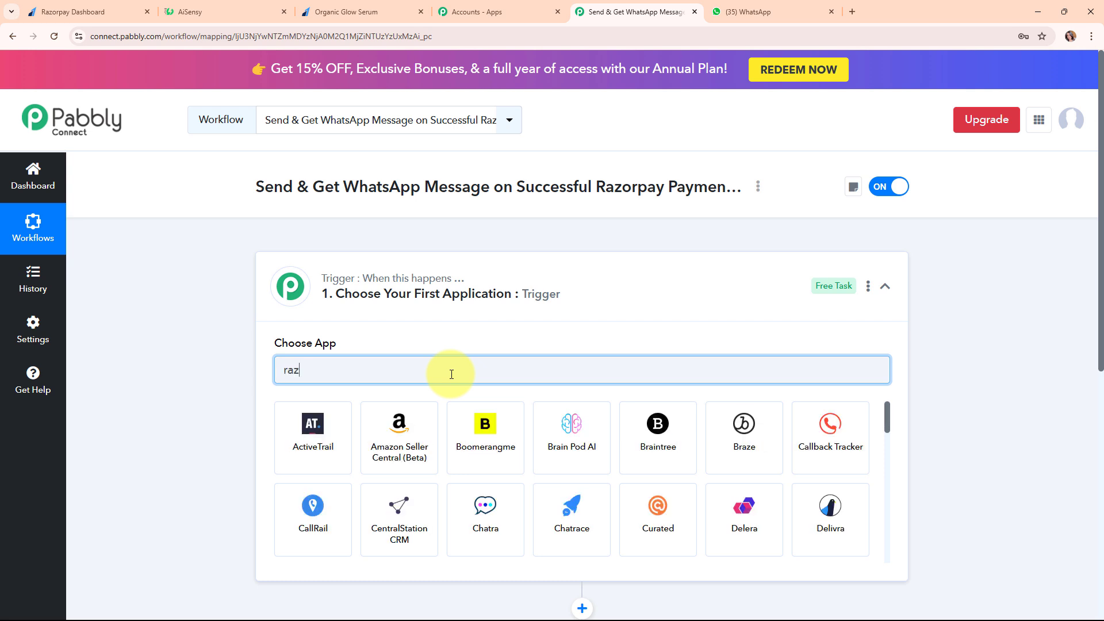
{"action": "type", "text": "ory"}
{"action": "key", "text": "BackSpace"}
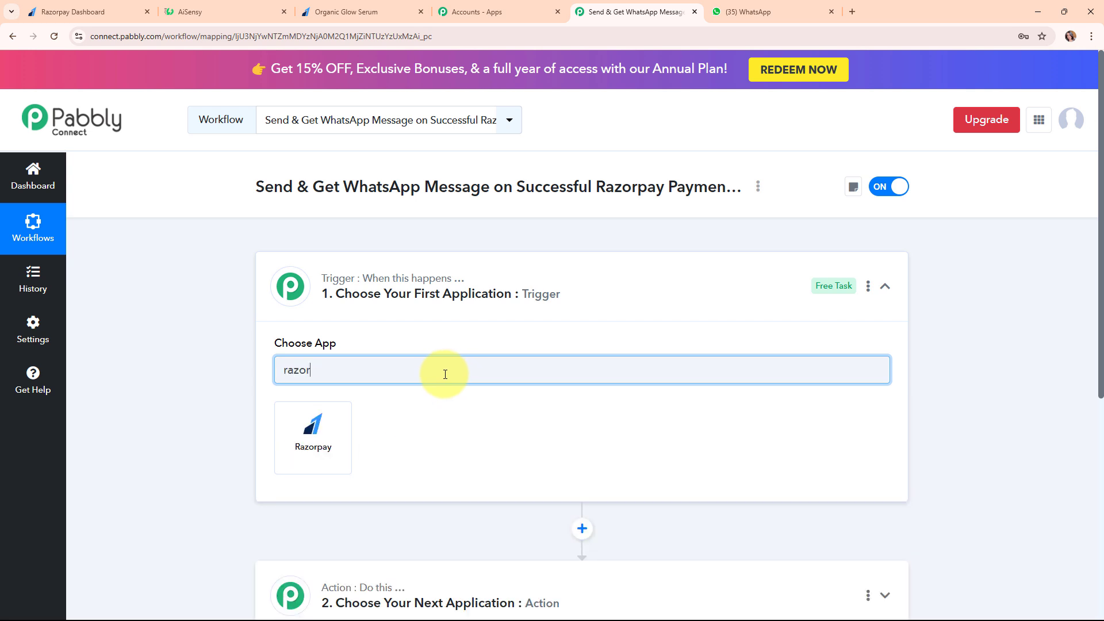
{"action": "left_click", "coordinate": [332, 435]}
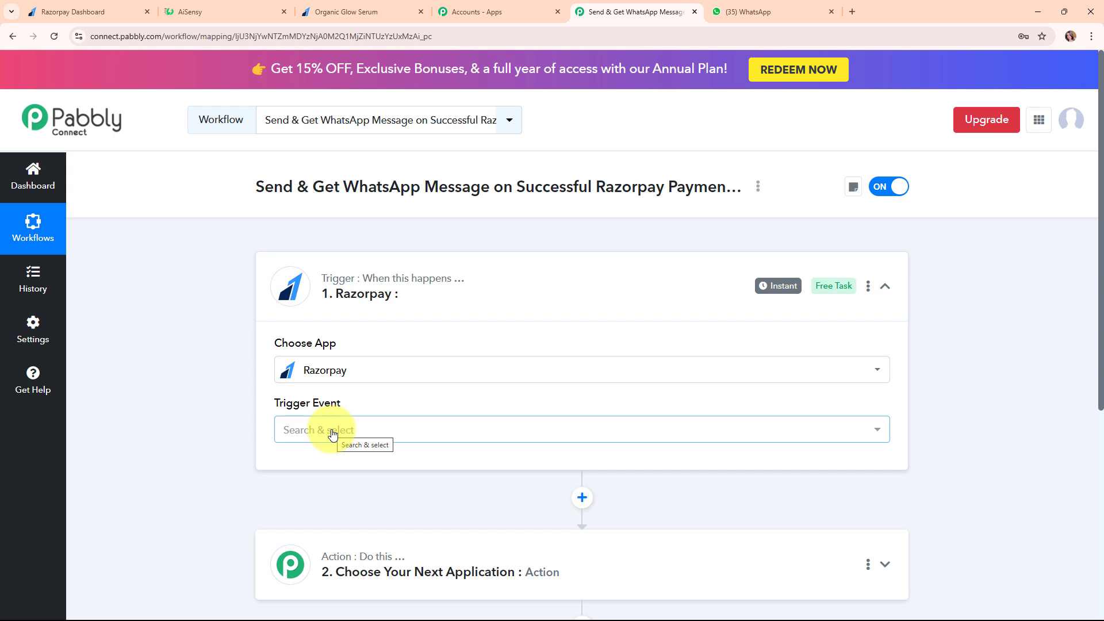
Set the trigger event to Payment Captured and copy the workflow's webhook URL
{"action": "left_click", "coordinate": [188, 365]}
{"action": "left_click", "coordinate": [318, 426]}
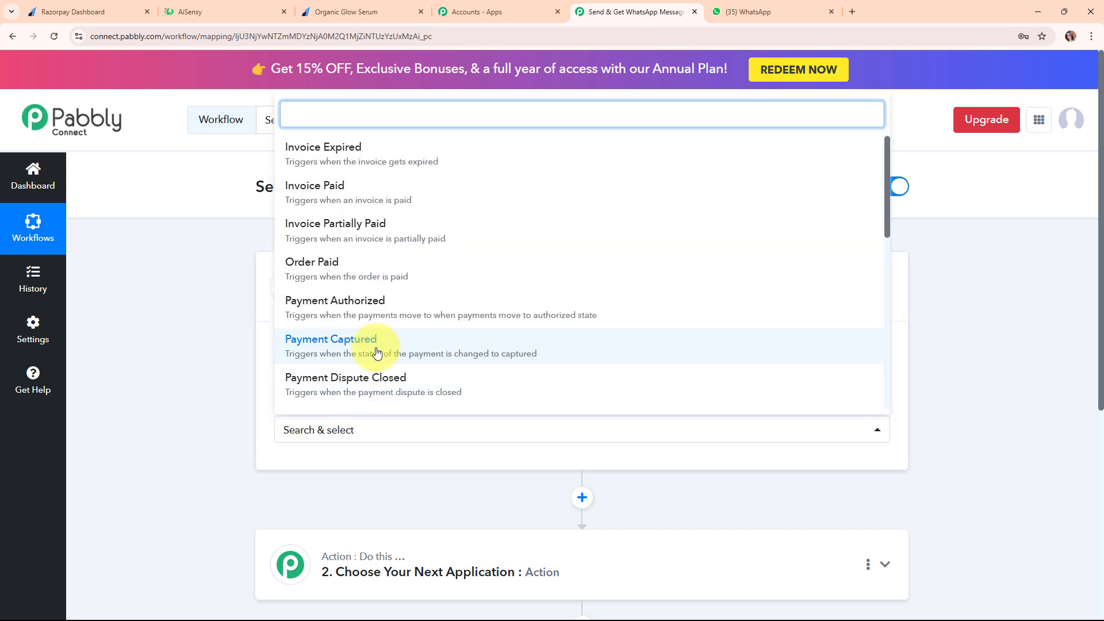
{"action": "left_click", "coordinate": [376, 352]}
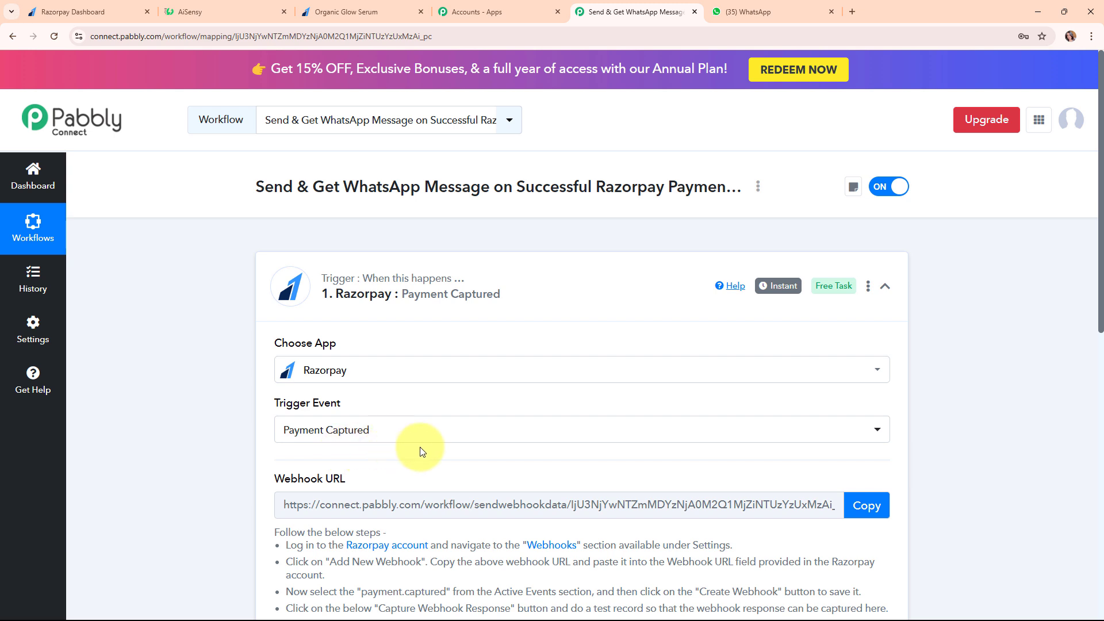
{"action": "scroll", "coordinate": [454, 446], "scroll_direction": "down", "scroll_amount": 1}
{"action": "scroll", "coordinate": [454, 446], "scroll_direction": "down", "scroll_amount": 2}
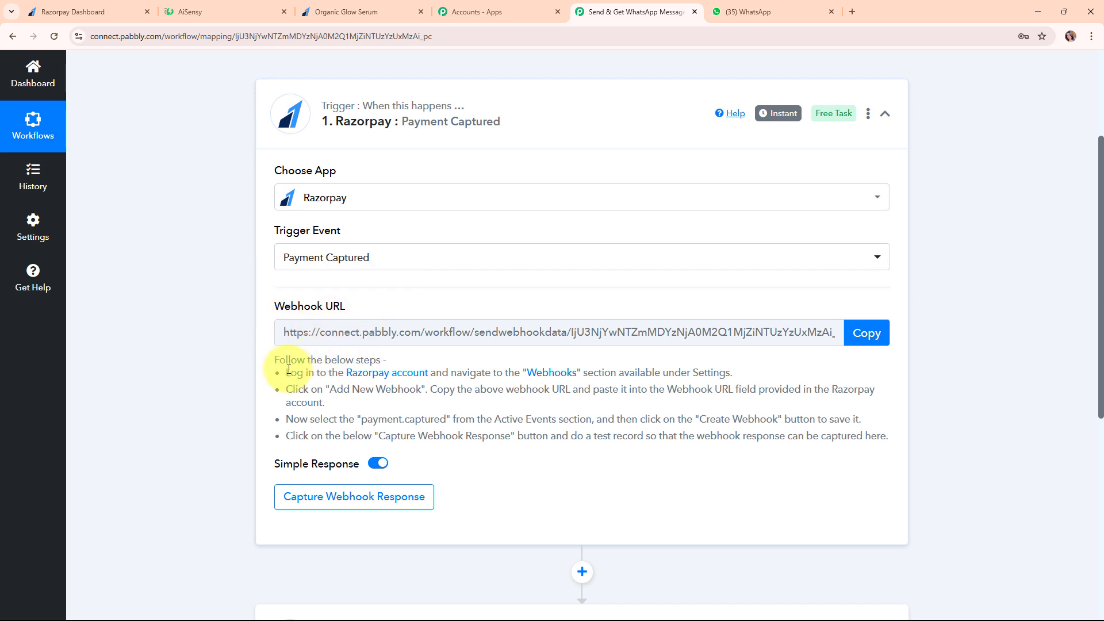
{"action": "left_click_drag", "start_coordinate": [276, 365], "coordinate": [813, 468]}
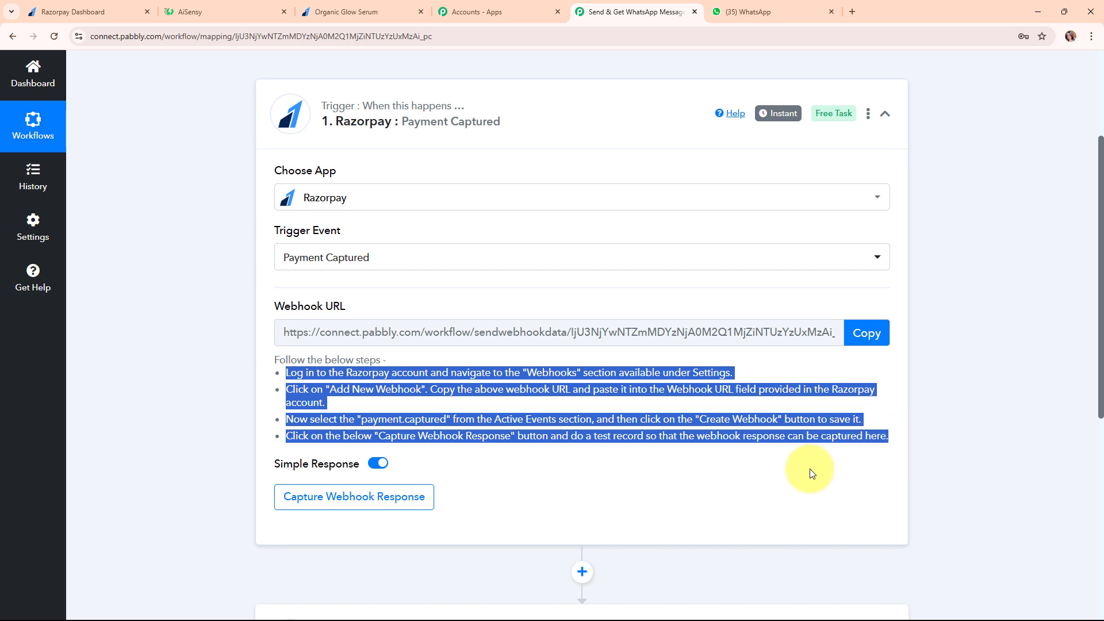
{"action": "left_click", "coordinate": [866, 335]}
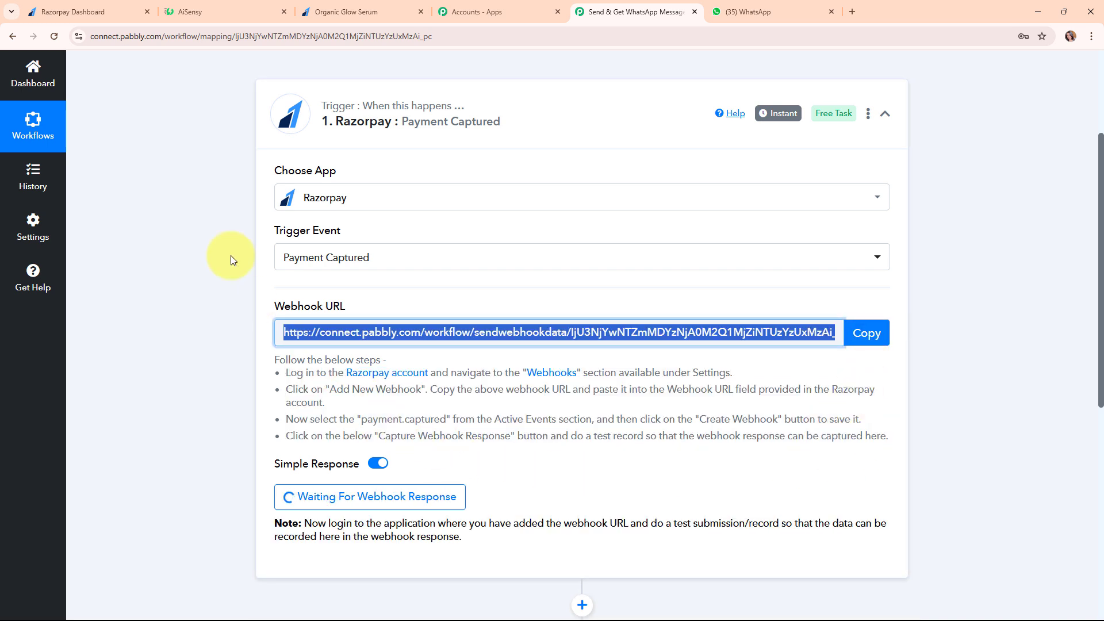
Go to Razorpay's Account & Settings webhooks page and start adding a new webhook
{"action": "left_click", "coordinate": [127, 5]}
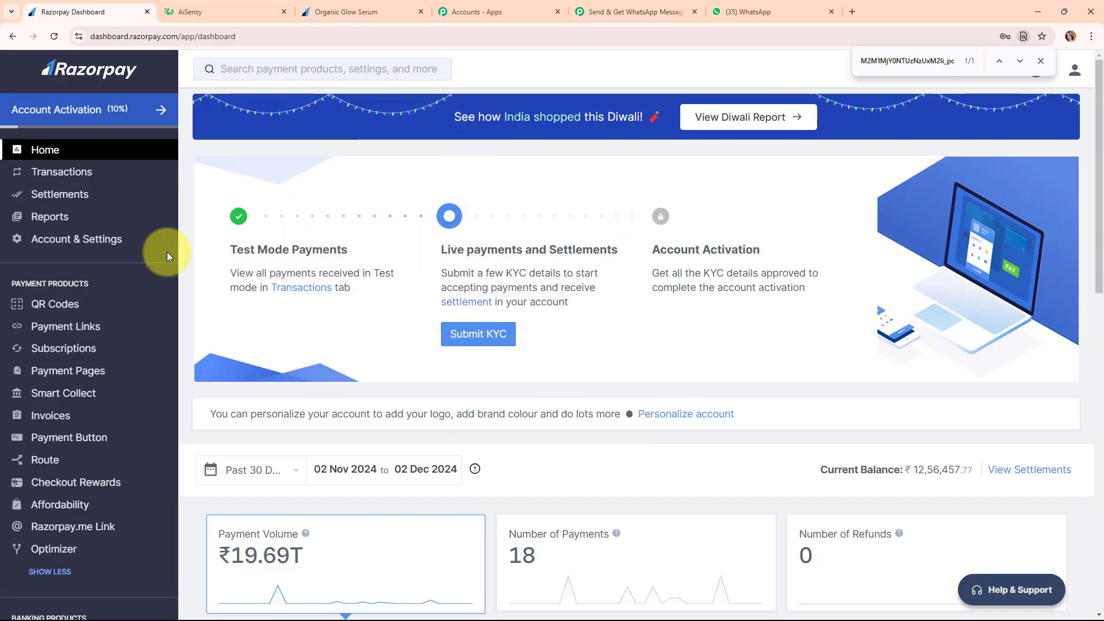
{"action": "left_click", "coordinate": [114, 247]}
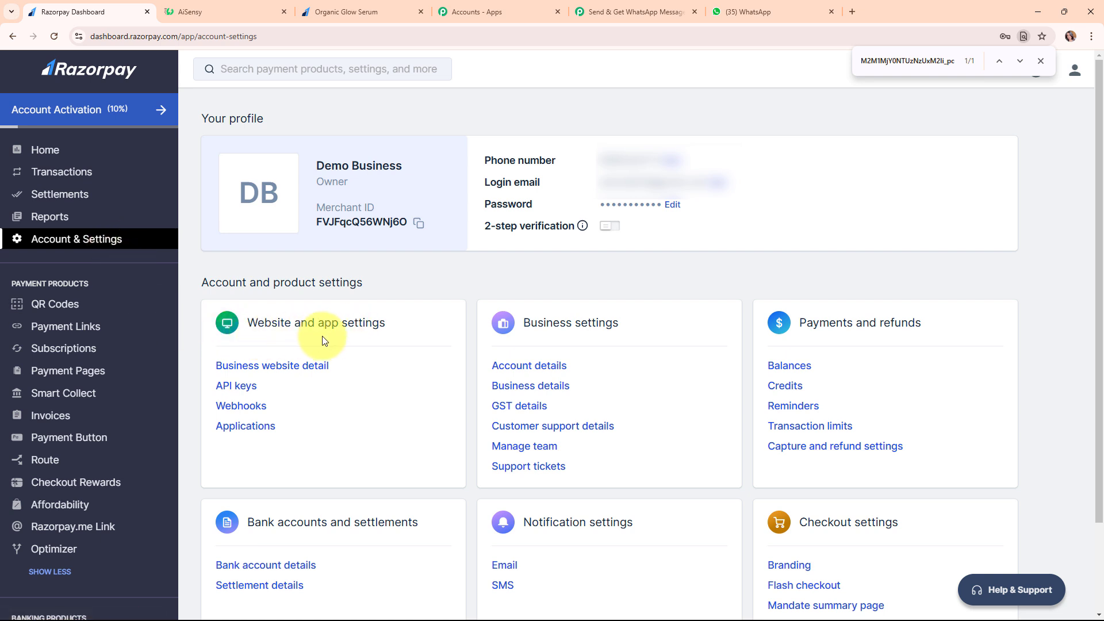
{"action": "left_click", "coordinate": [242, 407]}
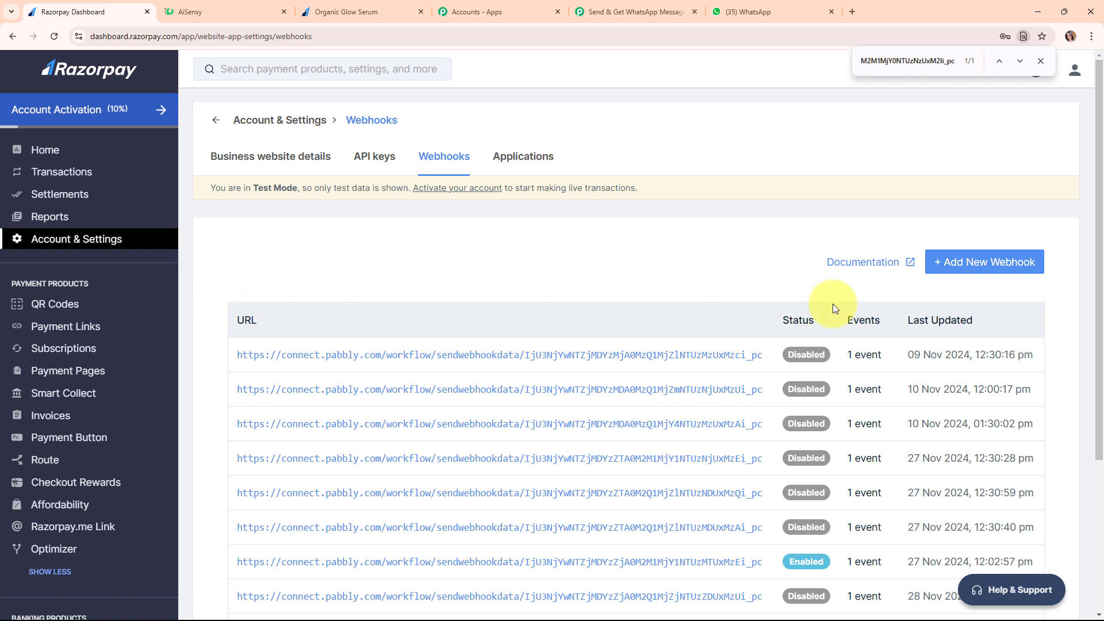
{"action": "left_click", "coordinate": [1026, 268]}
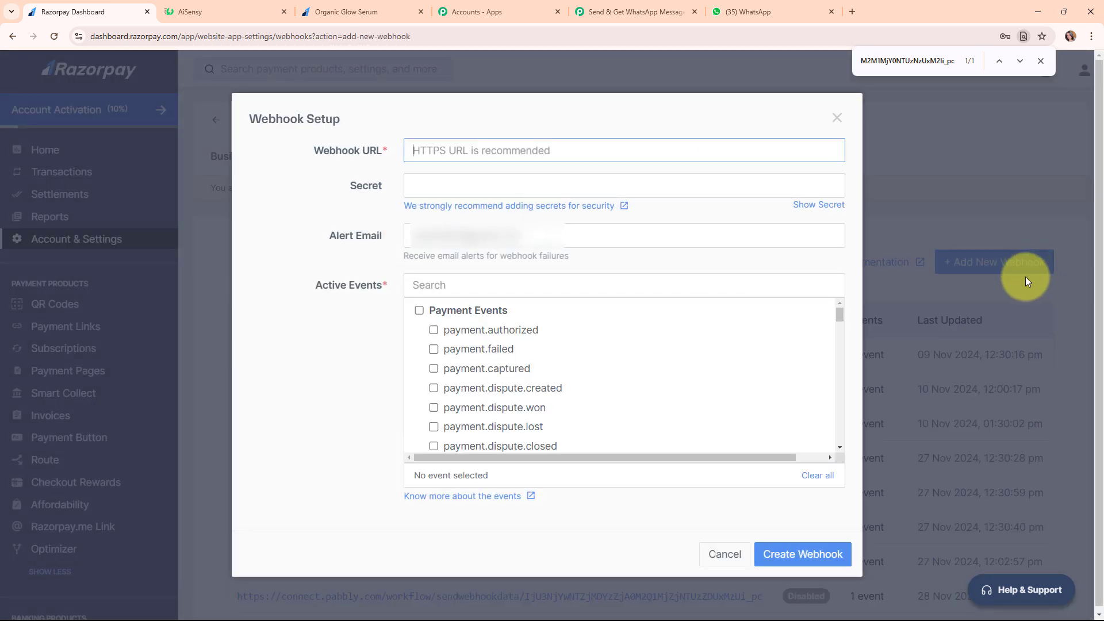
{"action": "key", "text": "Escape"}
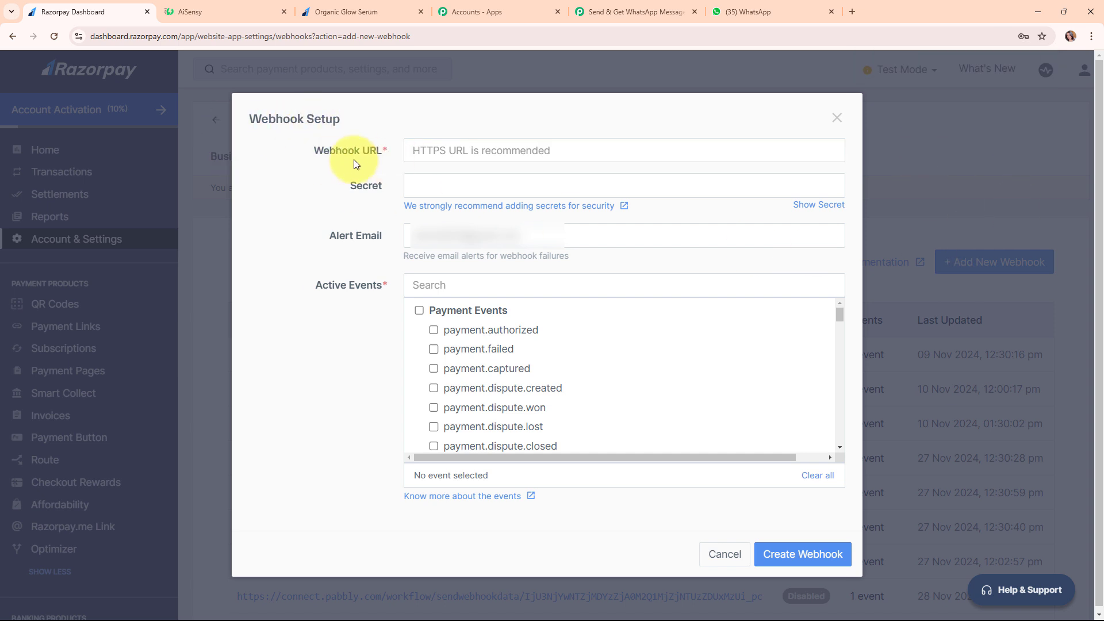
Paste the Pabbly webhook URL, subscribe it to payment.captured, and save the webhook
{"action": "left_click", "coordinate": [470, 155]}
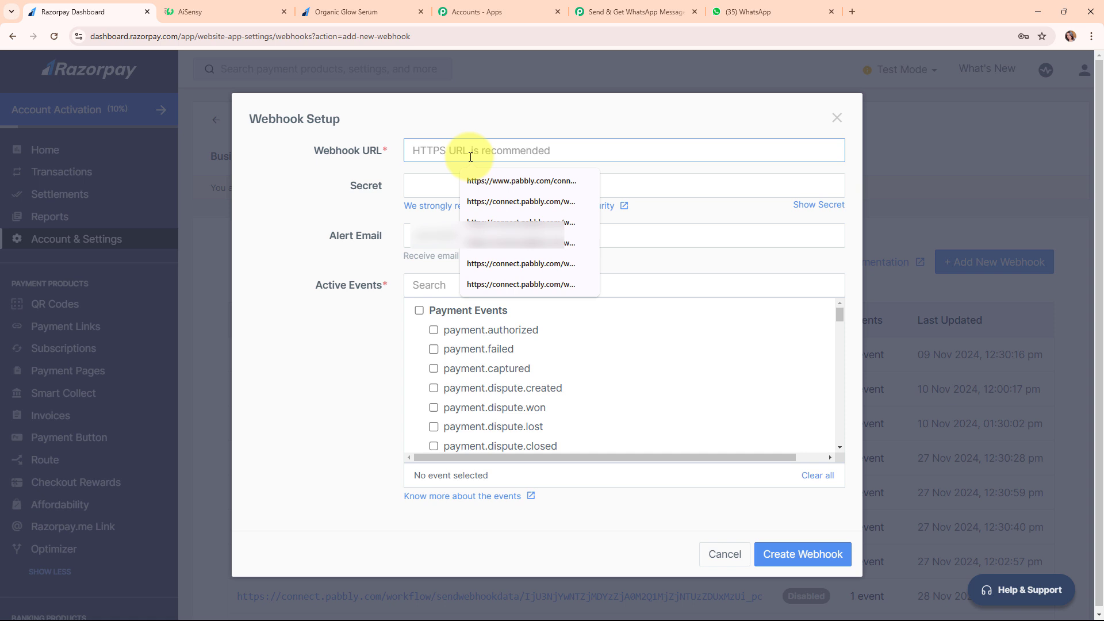
{"action": "key", "text": "ctrl+v"}
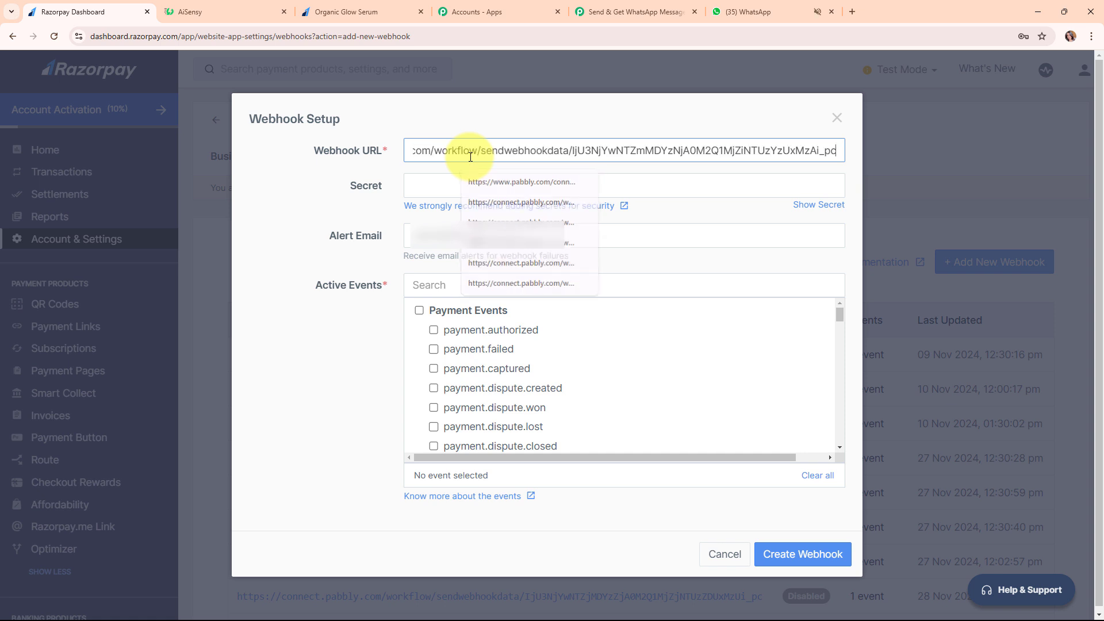
{"action": "left_click", "coordinate": [343, 166]}
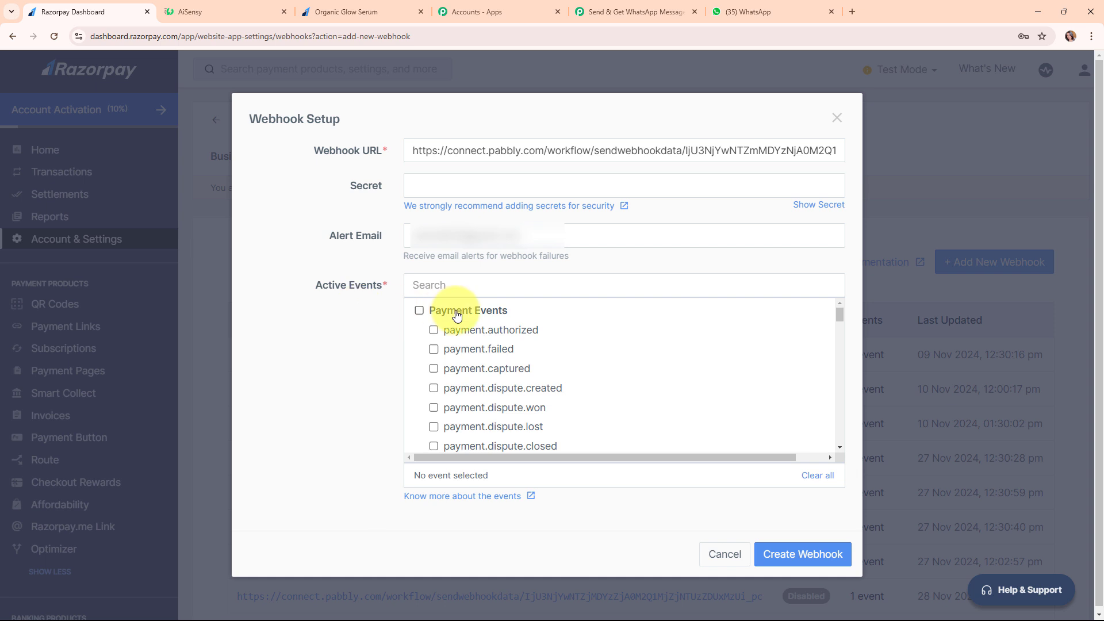
{"action": "left_click", "coordinate": [471, 372]}
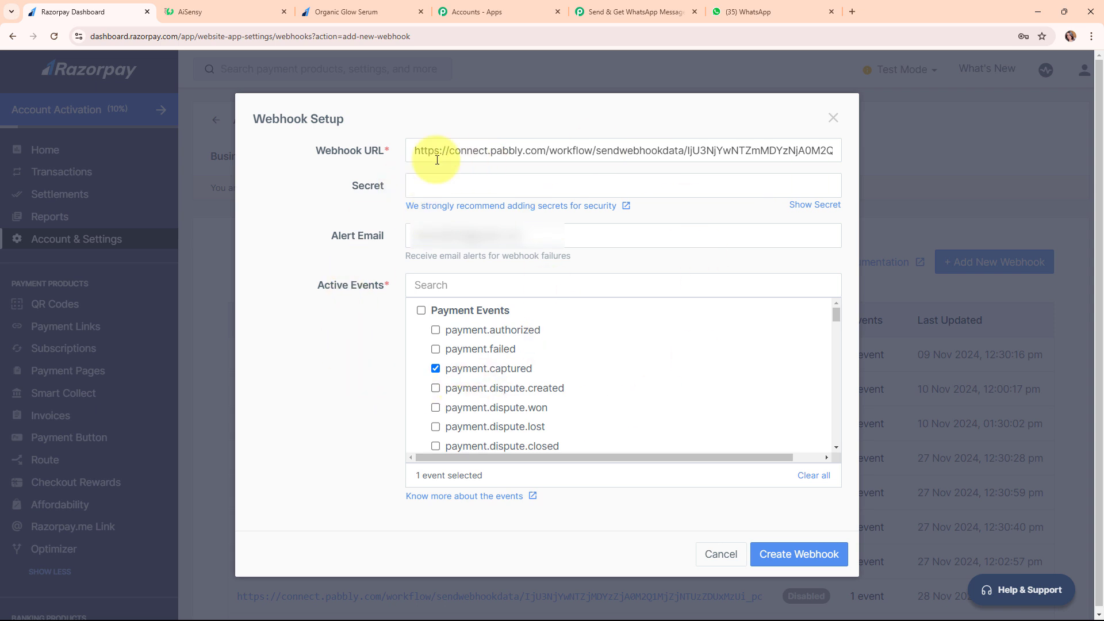
{"action": "left_click", "coordinate": [782, 568]}
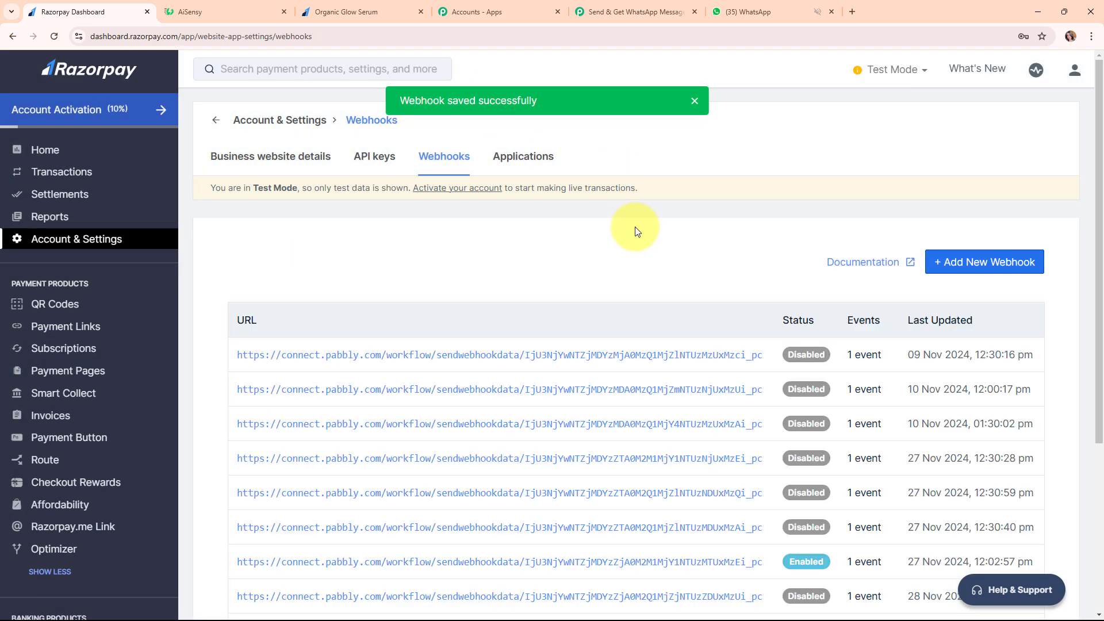
{"action": "scroll", "coordinate": [626, 260], "scroll_direction": "down", "scroll_amount": 4}
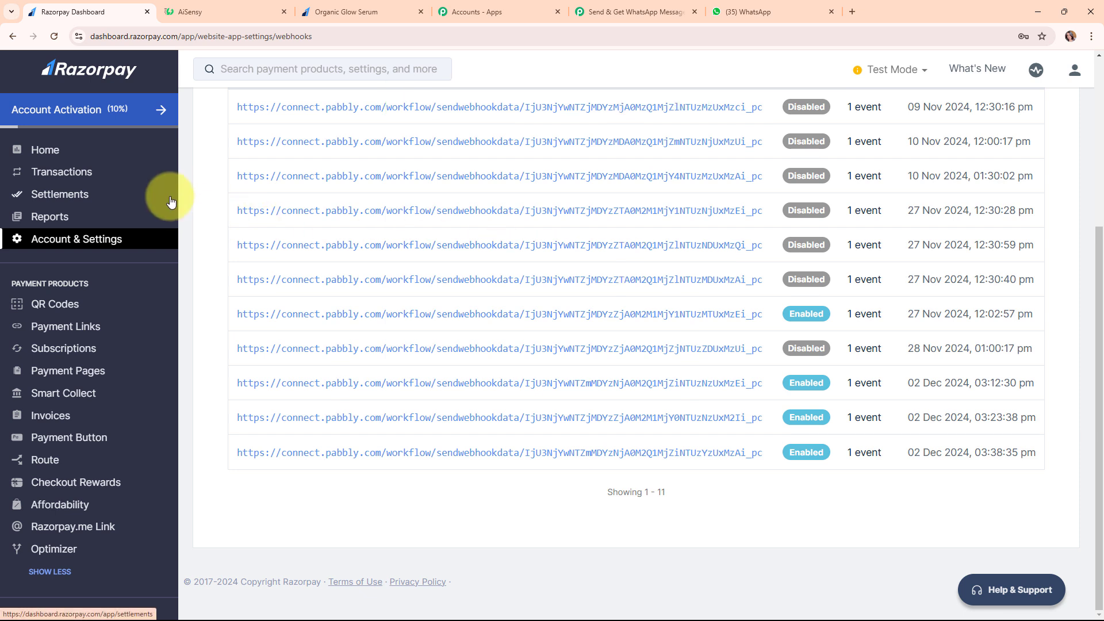
Scroll the listening Pabbly workflow to its Action step, then switch to the Organic Glow Serum page
{"action": "left_click", "coordinate": [671, 7]}
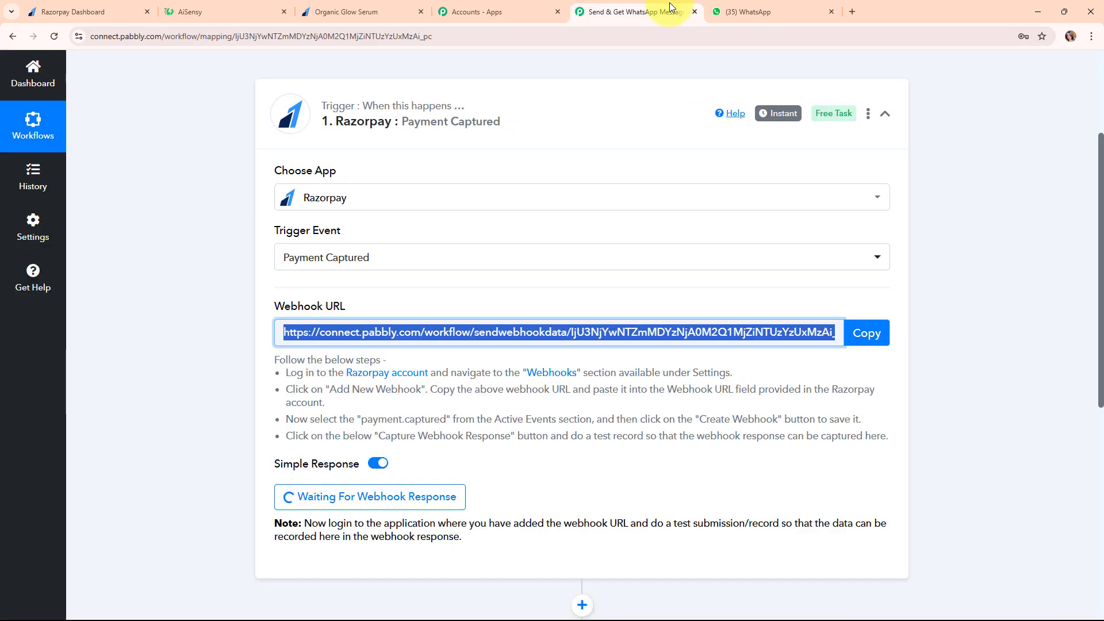
{"action": "left_click", "coordinate": [867, 437]}
{"action": "scroll", "coordinate": [584, 451], "scroll_direction": "down", "scroll_amount": 3}
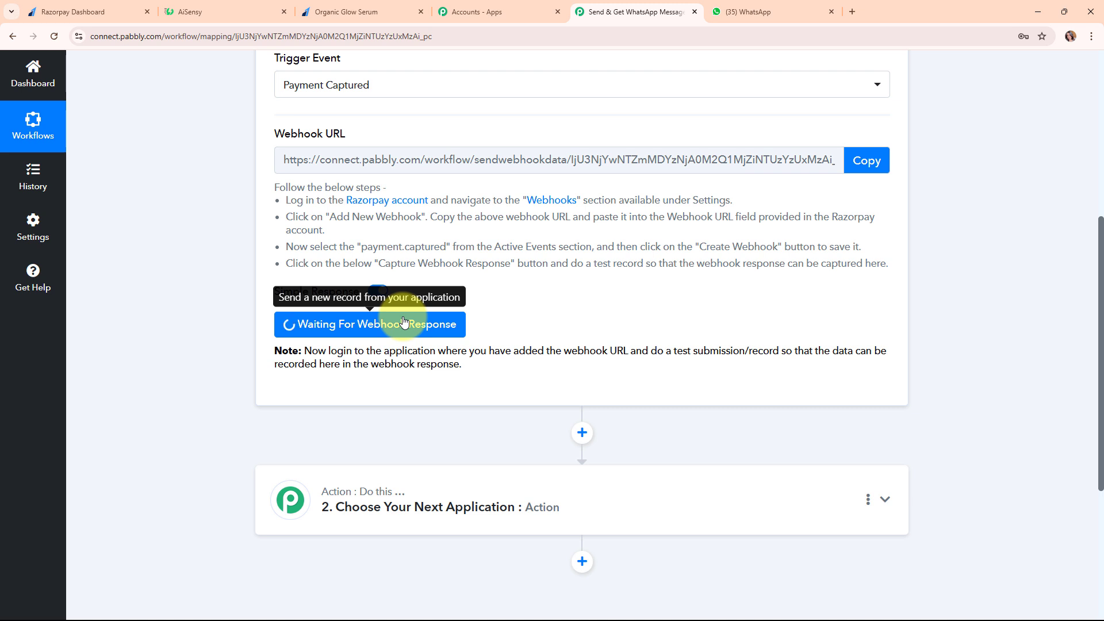
{"action": "left_click", "coordinate": [368, 6]}
Reload the payment page and enter the dummy customer's name, e-mail address and phone number
{"action": "left_click", "coordinate": [55, 34]}
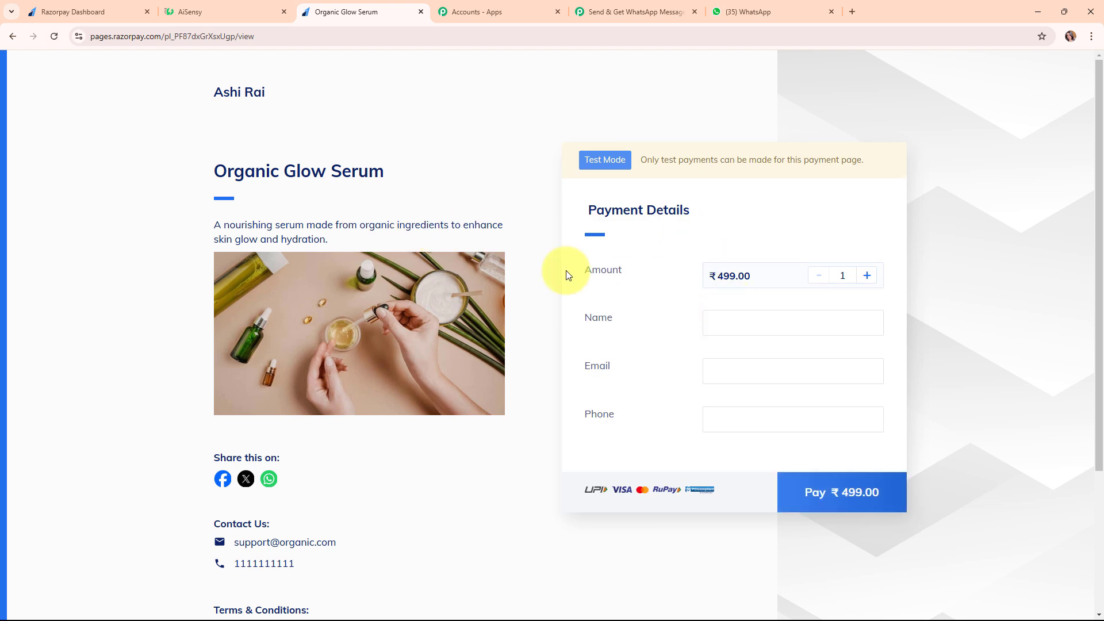
{"action": "left_click", "coordinate": [752, 321]}
{"action": "type", "text": "Dum"}
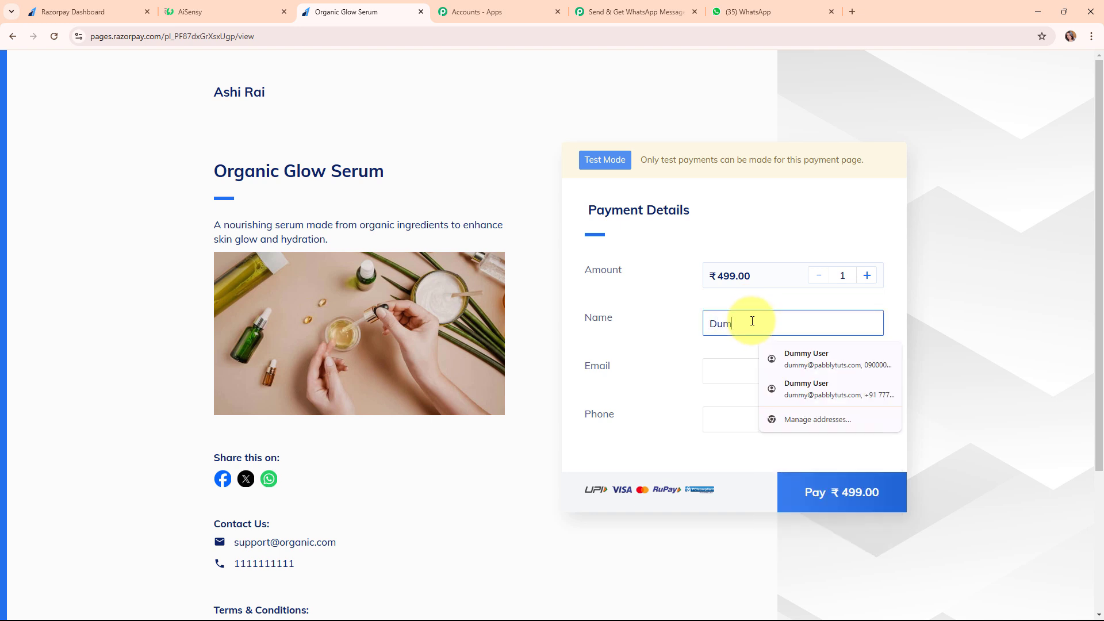
{"action": "type", "text": "my User"}
{"action": "left_click", "coordinate": [734, 373]}
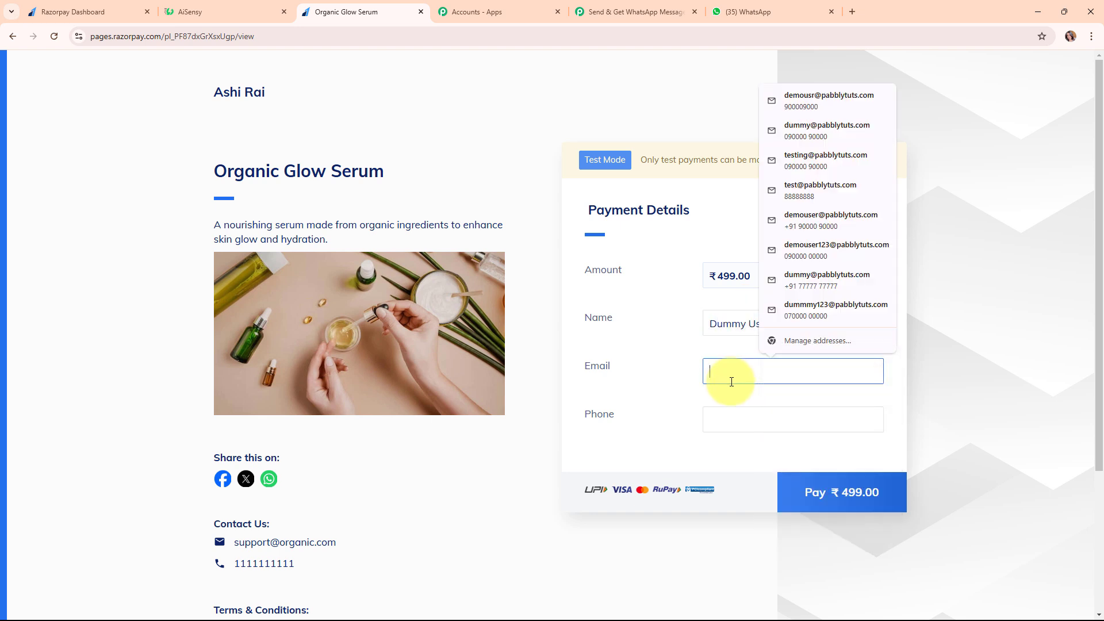
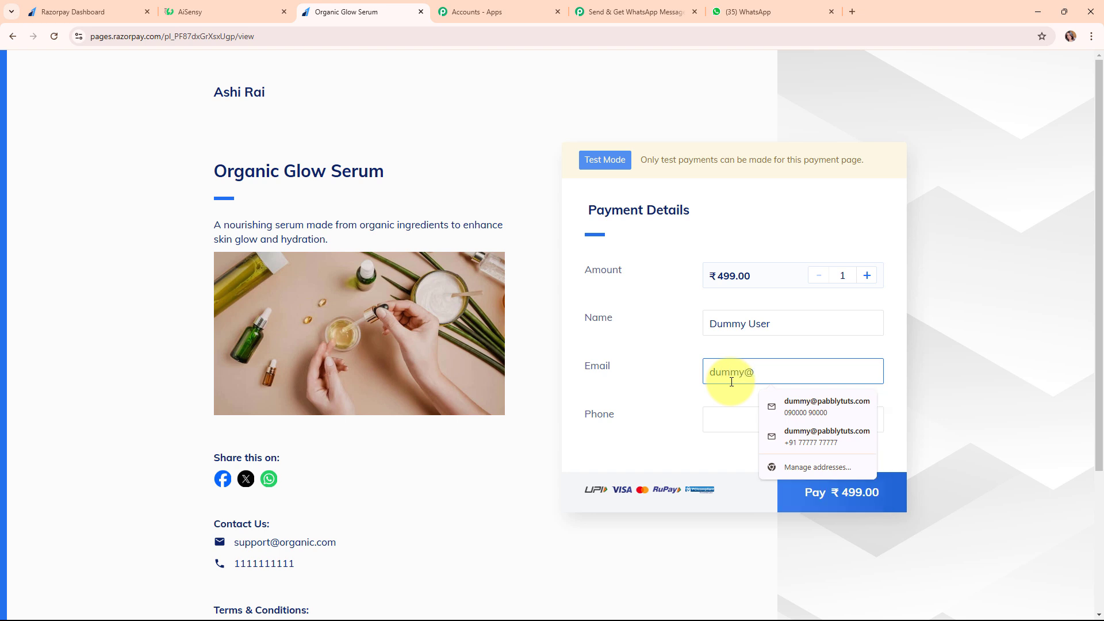
{"action": "left_click", "coordinate": [740, 420]}
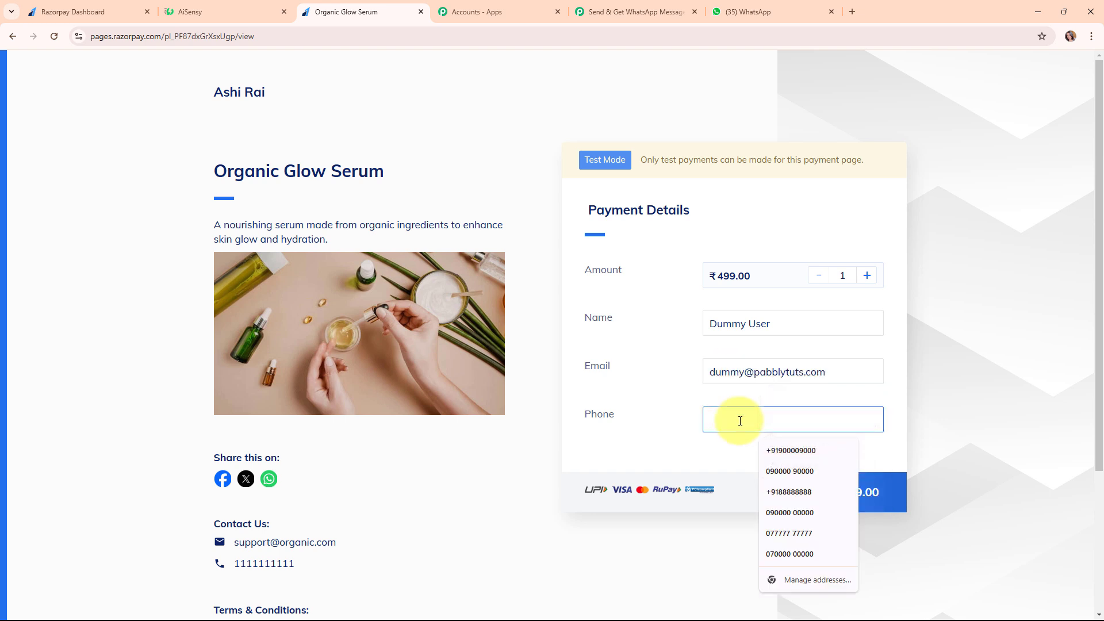
{"action": "type", "text": "+918585858585"}
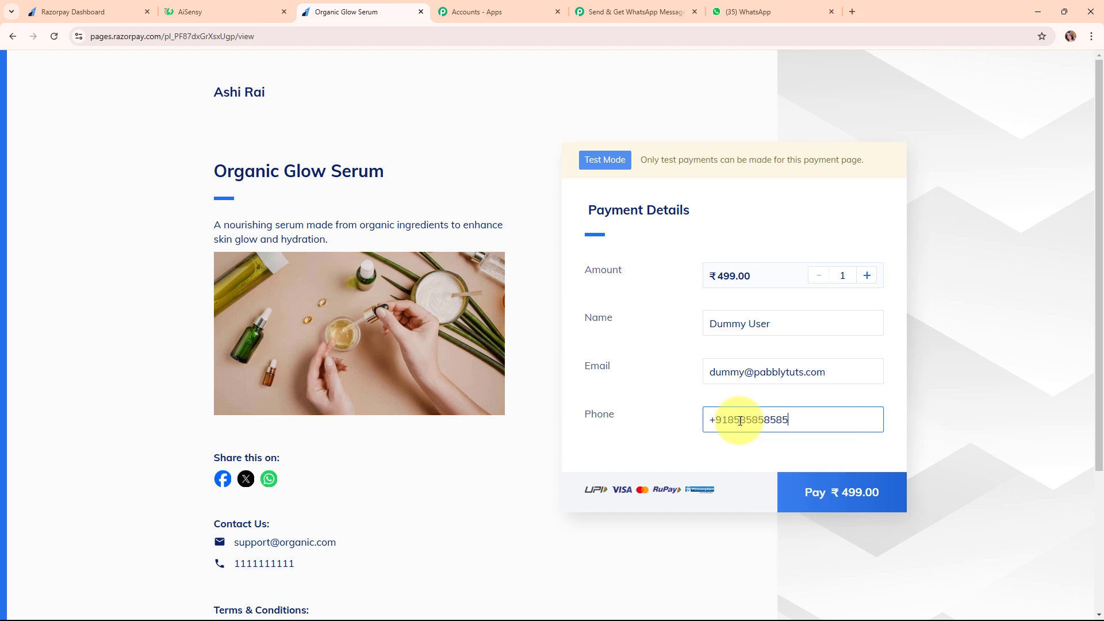
Pay ₹499 by UPI using test ID success@razorpay and verify the payment
{"action": "left_click", "coordinate": [883, 503]}
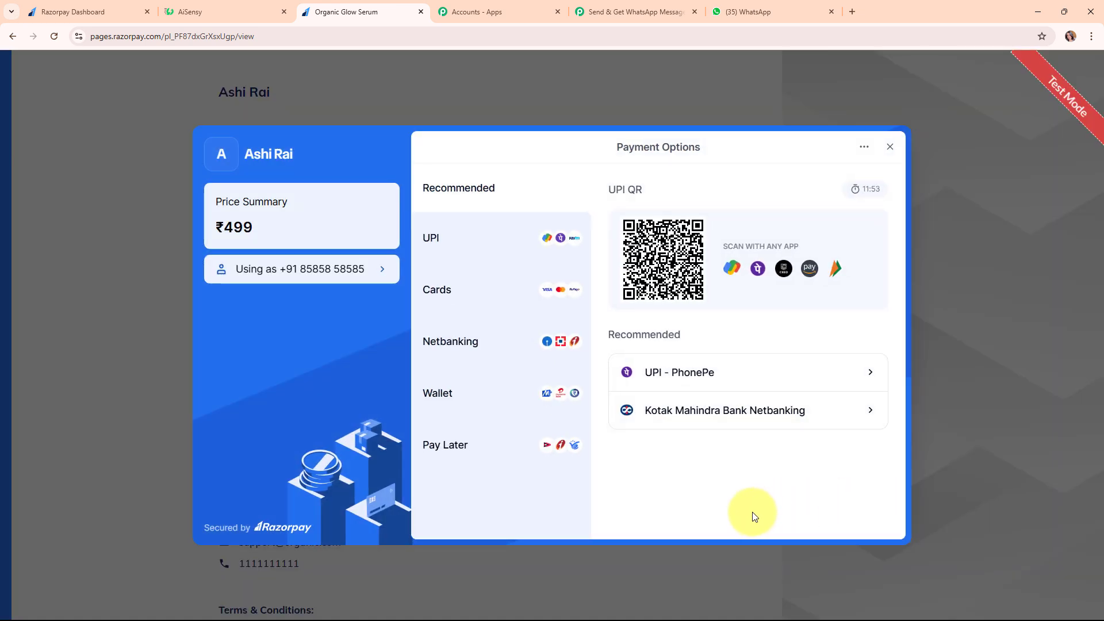
{"action": "left_click", "coordinate": [478, 252]}
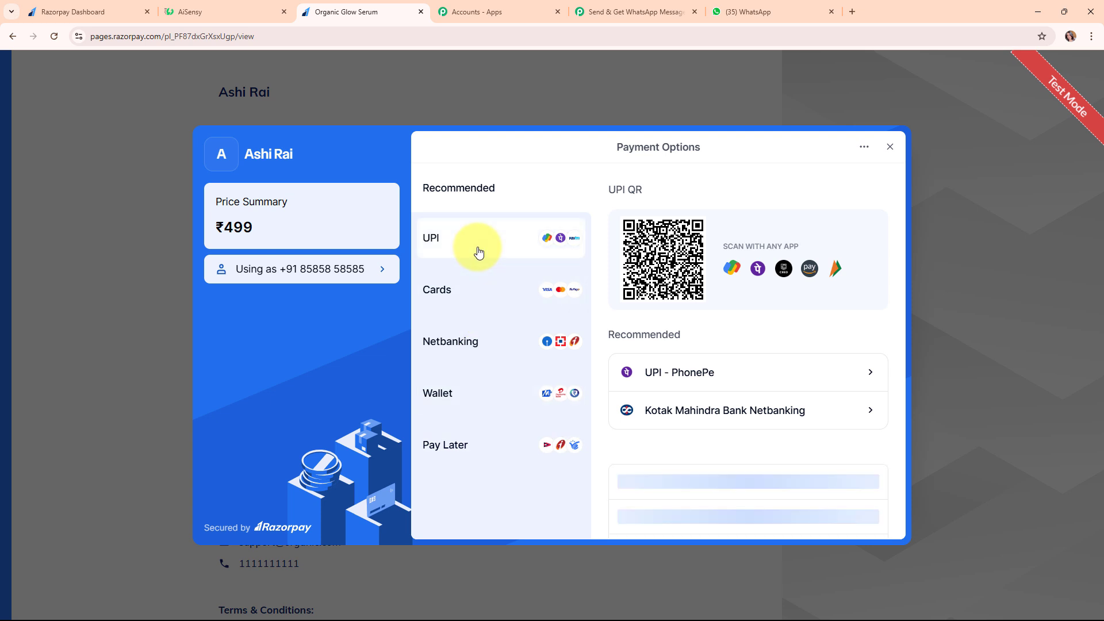
{"action": "left_click", "coordinate": [753, 391]}
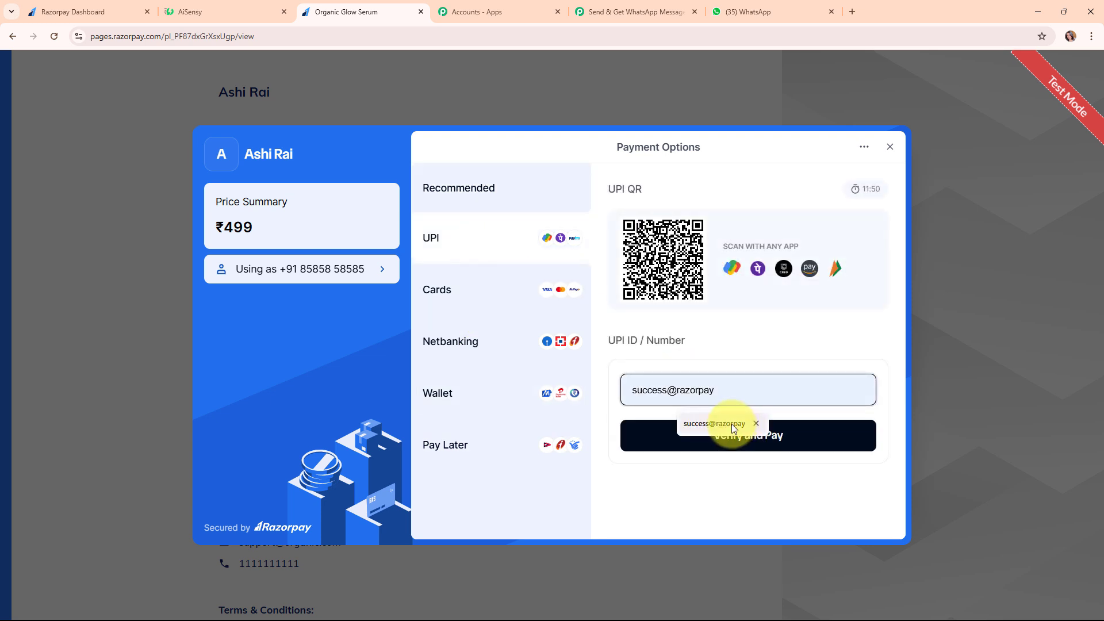
{"action": "left_click", "coordinate": [732, 423]}
{"action": "left_click", "coordinate": [765, 437]}
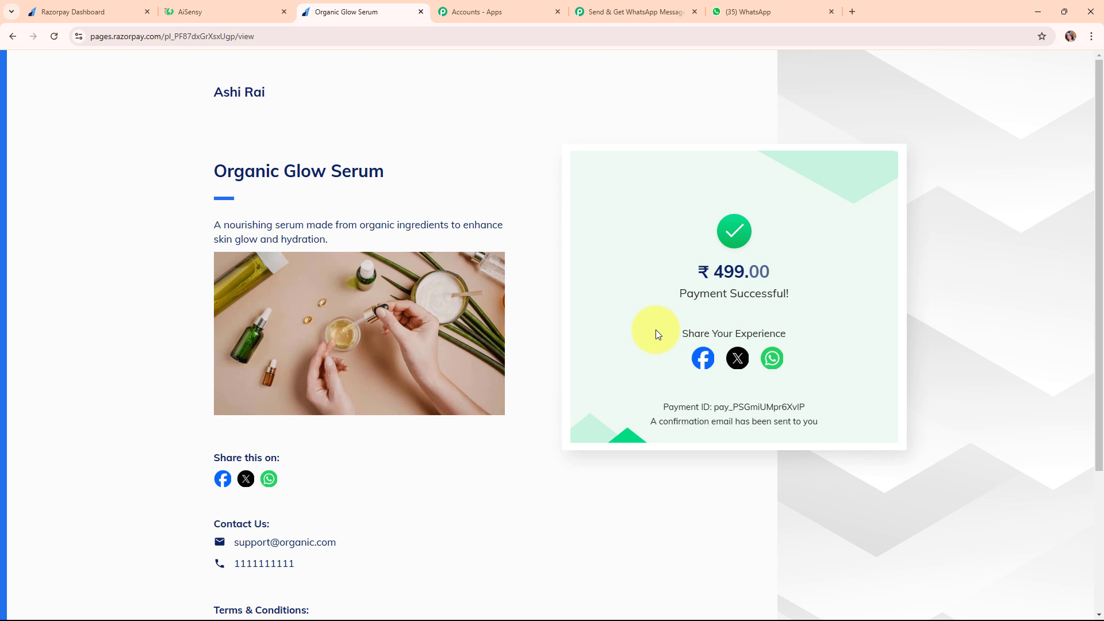
{"action": "left_click", "coordinate": [627, 12]}
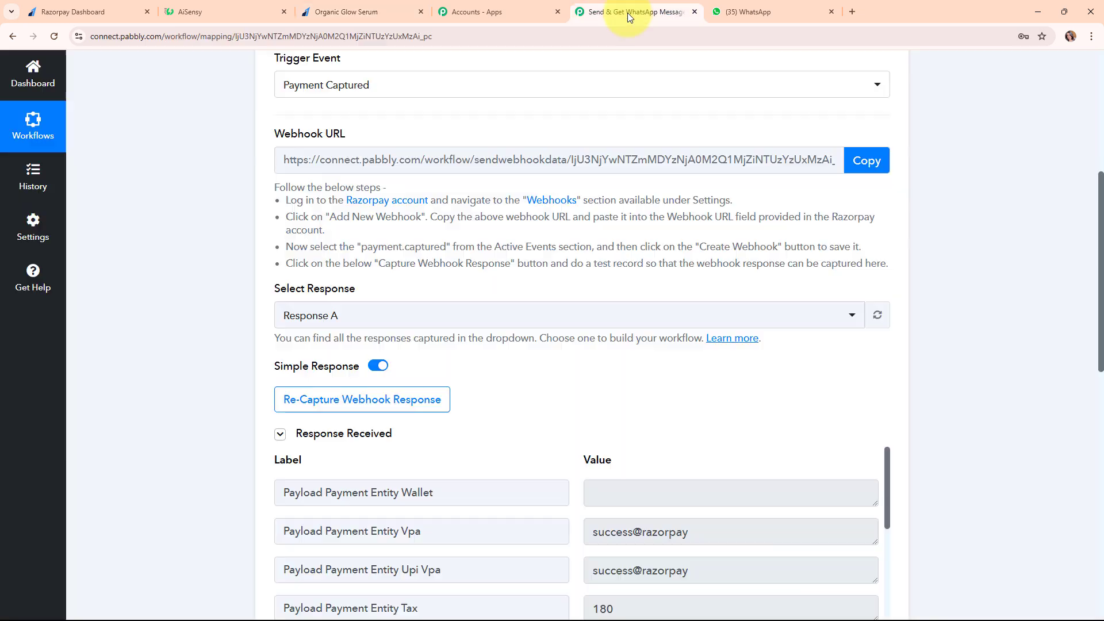
{"action": "scroll", "coordinate": [983, 280], "scroll_direction": "down", "scroll_amount": 5}
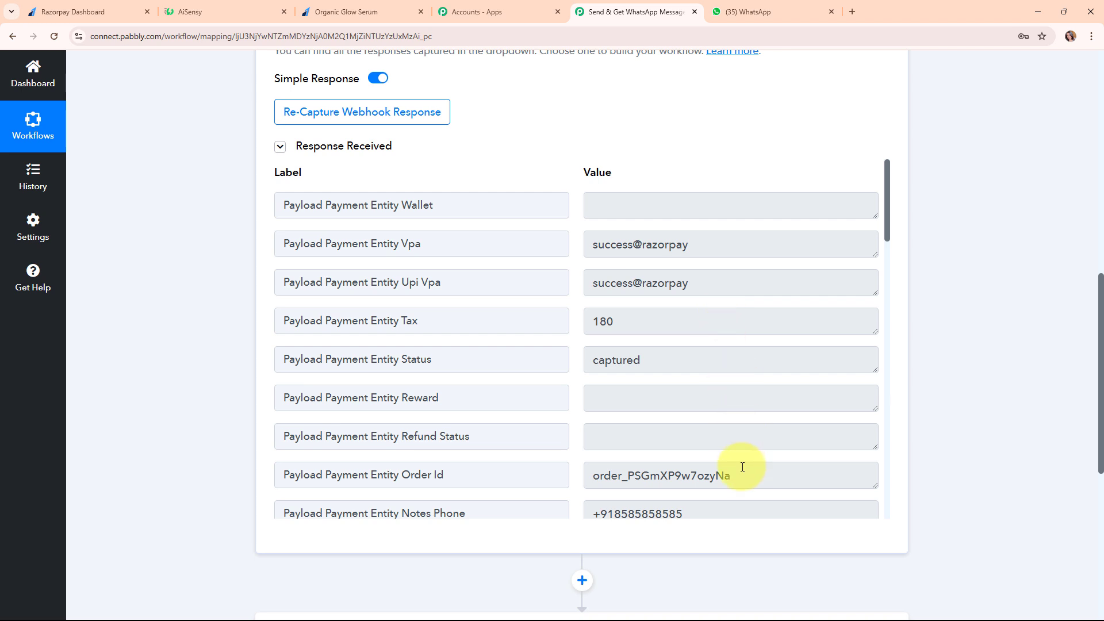
{"action": "scroll", "coordinate": [740, 431], "scroll_direction": "down", "scroll_amount": 5}
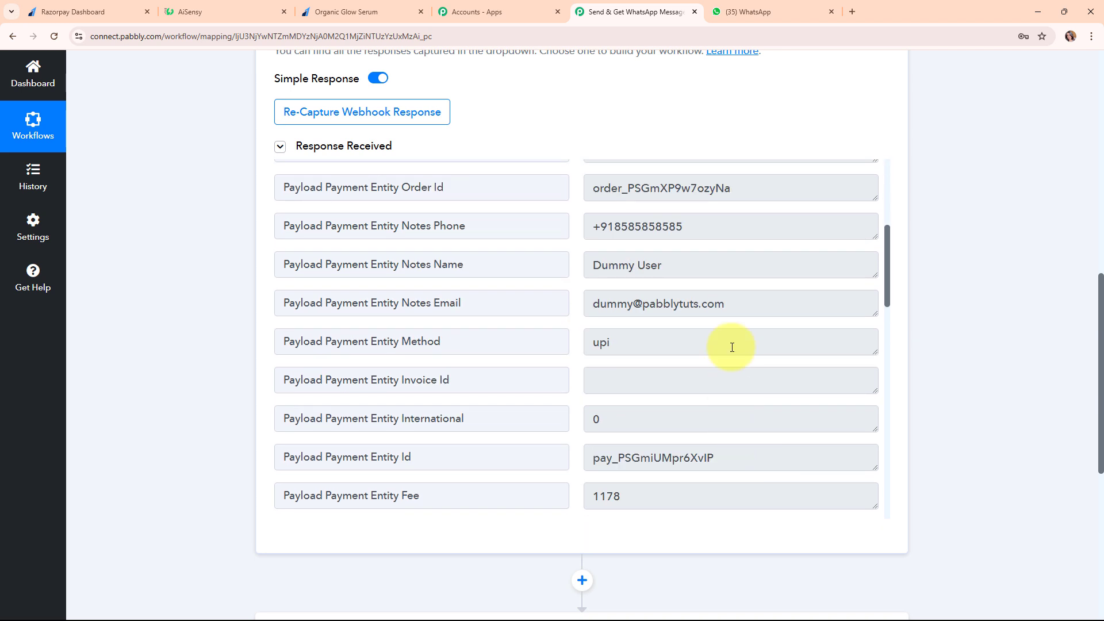
{"action": "left_click_drag", "start_coordinate": [707, 265], "coordinate": [566, 268]}
{"action": "left_click", "coordinate": [776, 308]}
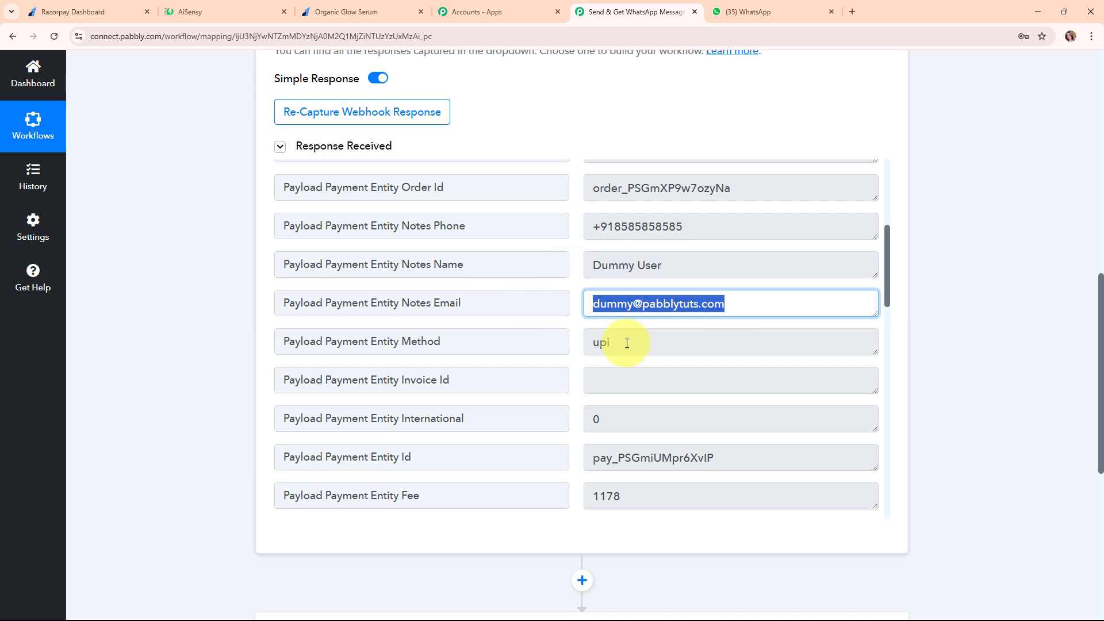
{"action": "left_click", "coordinate": [628, 345]}
{"action": "scroll", "coordinate": [704, 381], "scroll_direction": "down", "scroll_amount": 10}
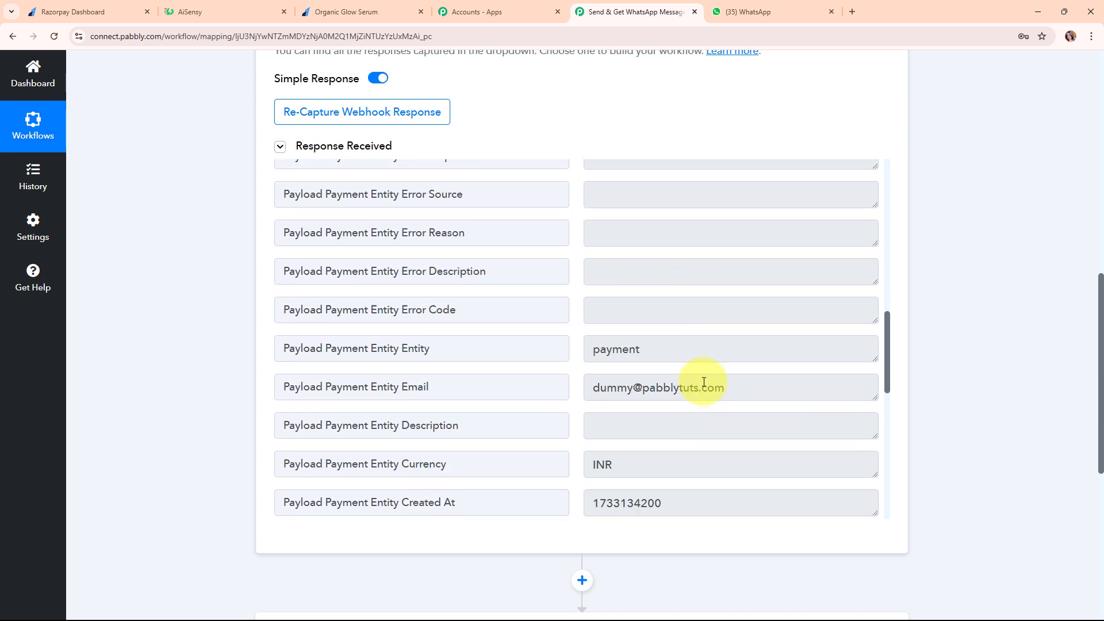
{"action": "scroll", "coordinate": [705, 386], "scroll_direction": "down", "scroll_amount": 5}
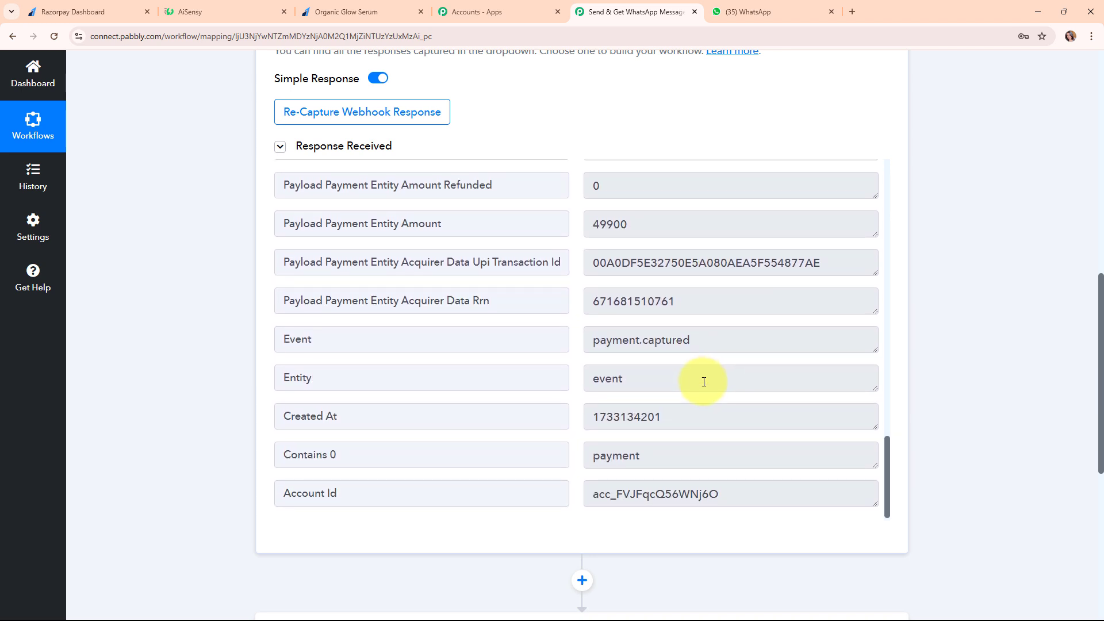
{"action": "left_click_drag", "start_coordinate": [631, 224], "coordinate": [575, 230]}
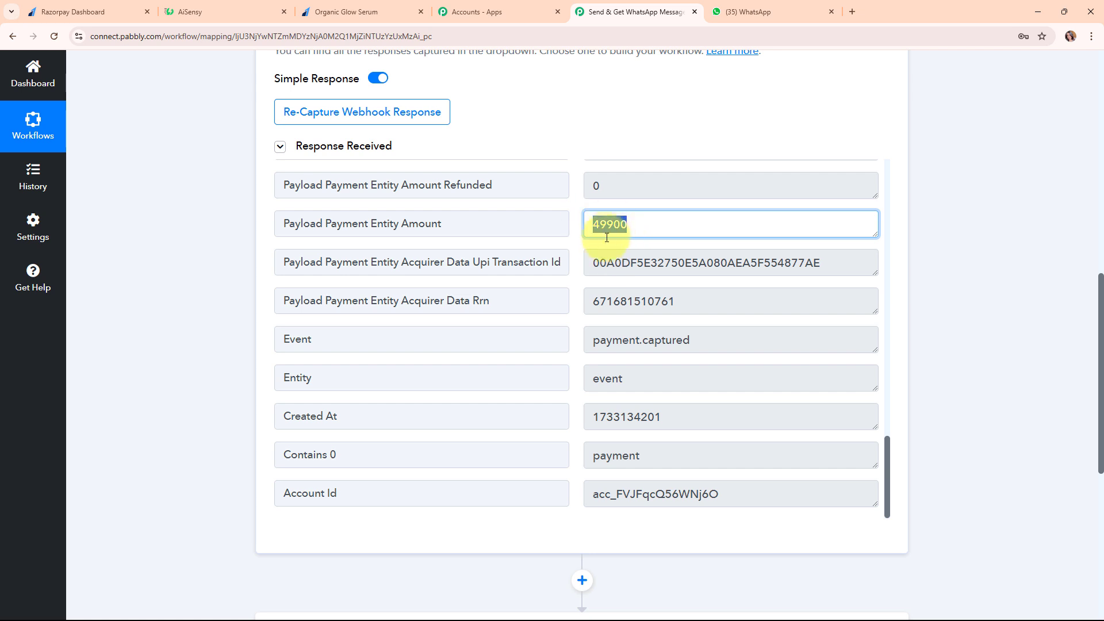
{"action": "left_click", "coordinate": [573, 248]}
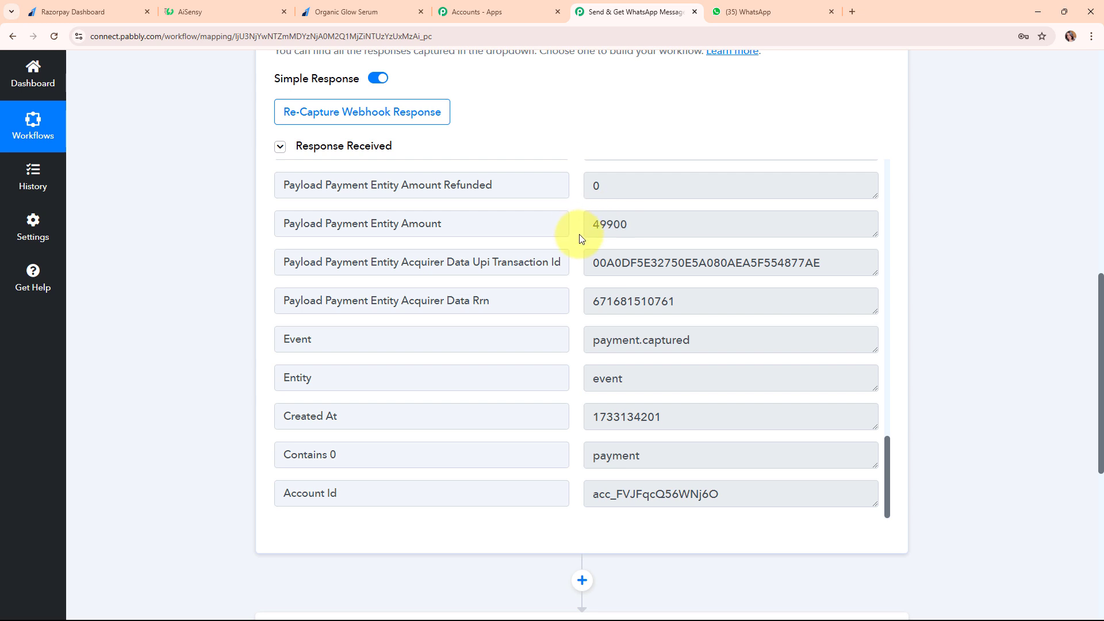
{"action": "scroll", "coordinate": [566, 374], "scroll_direction": "down", "scroll_amount": 5}
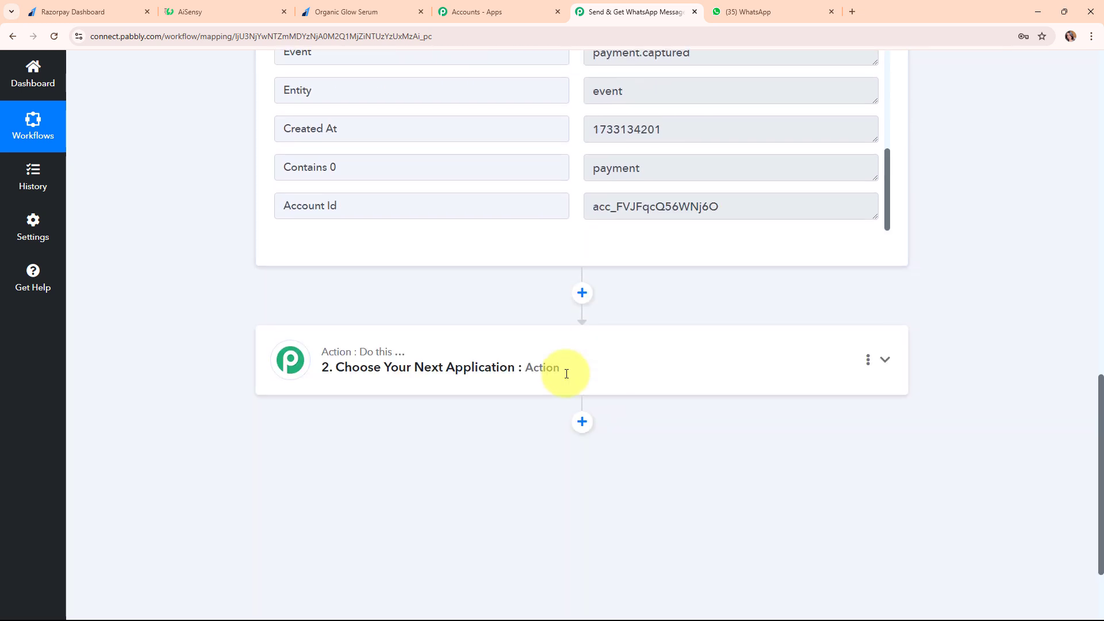
Choose Number Formatter (Pabbly) as the second step's app and list its action events
{"action": "left_click", "coordinate": [567, 374]}
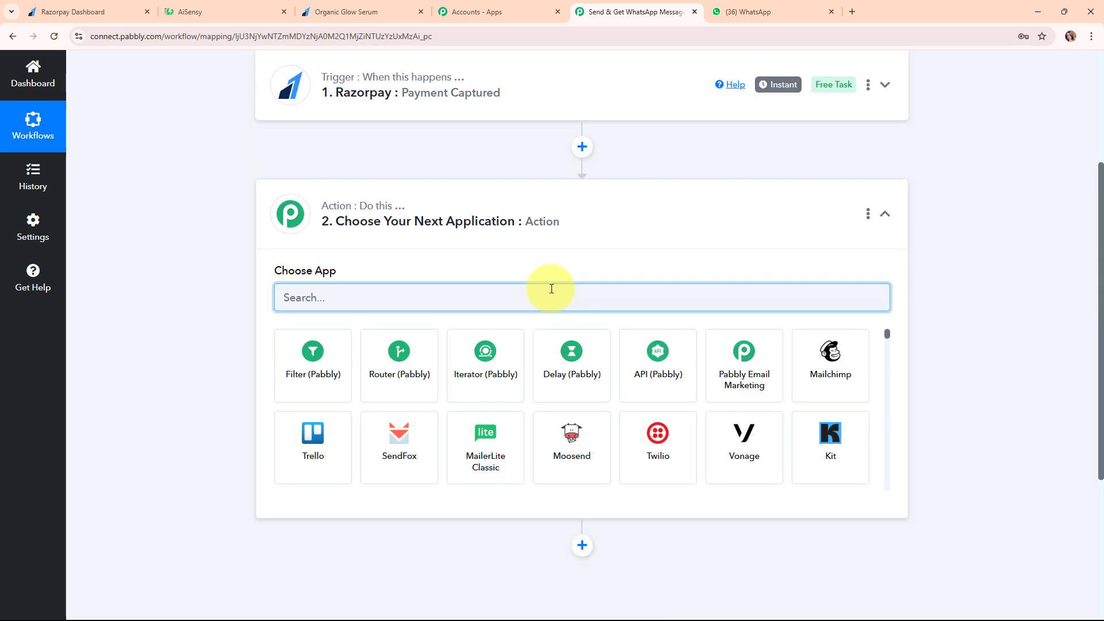
{"action": "type", "text": "num"}
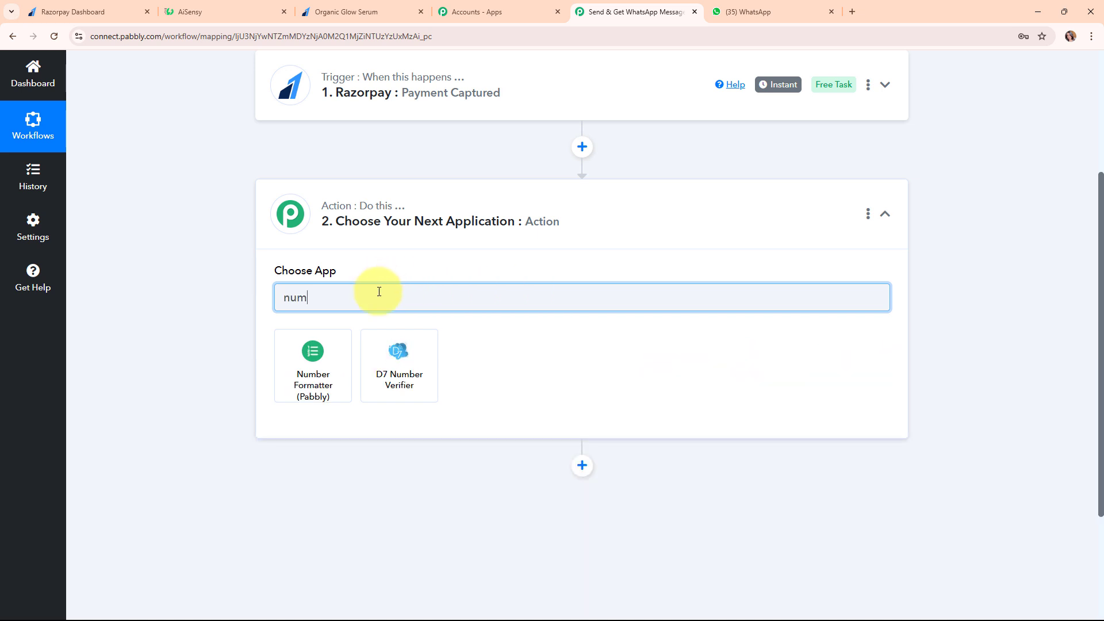
{"action": "left_click", "coordinate": [326, 373]}
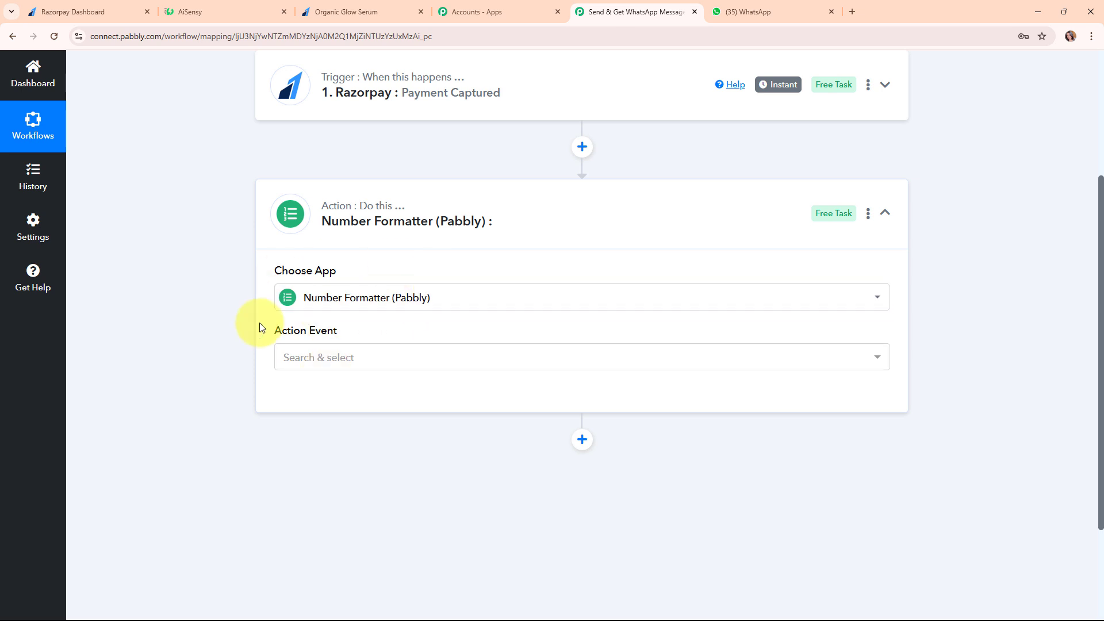
{"action": "left_click", "coordinate": [383, 361]}
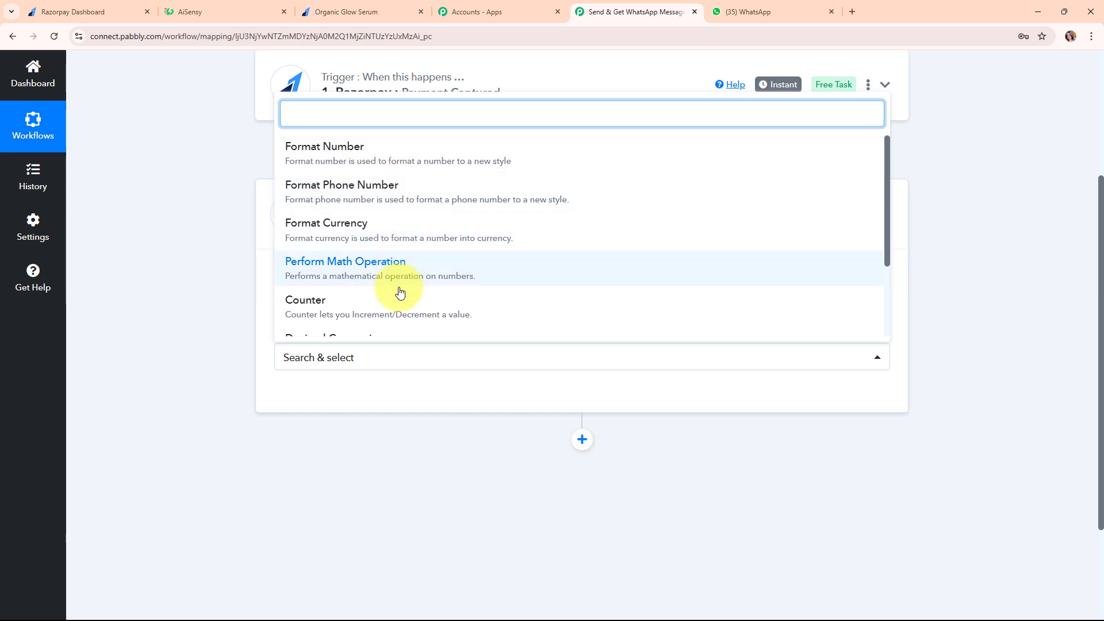
Select Perform Math Operation as the action event and connect the Number Formatter step
{"action": "scroll", "coordinate": [400, 308], "scroll_direction": "down", "scroll_amount": 2}
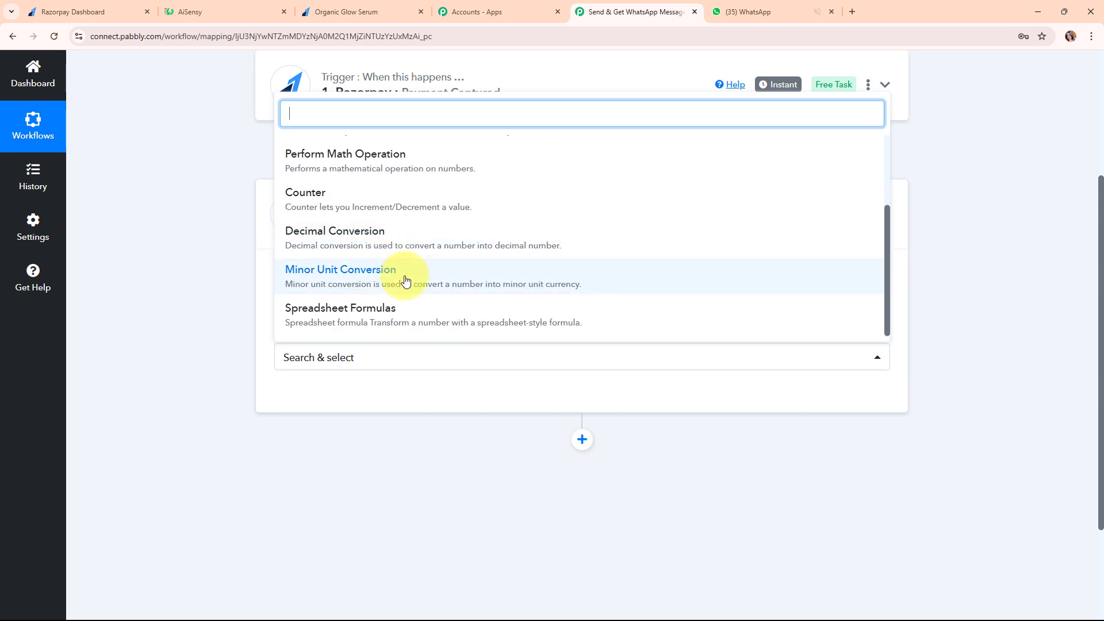
{"action": "scroll", "coordinate": [405, 280], "scroll_direction": "down", "scroll_amount": 1}
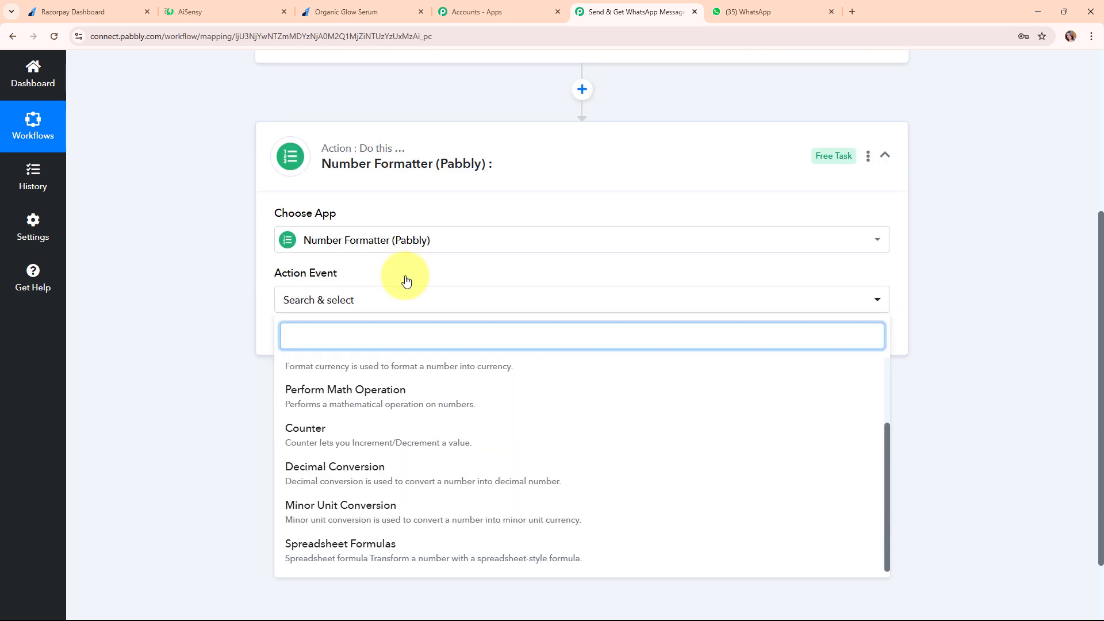
{"action": "left_click", "coordinate": [455, 412]}
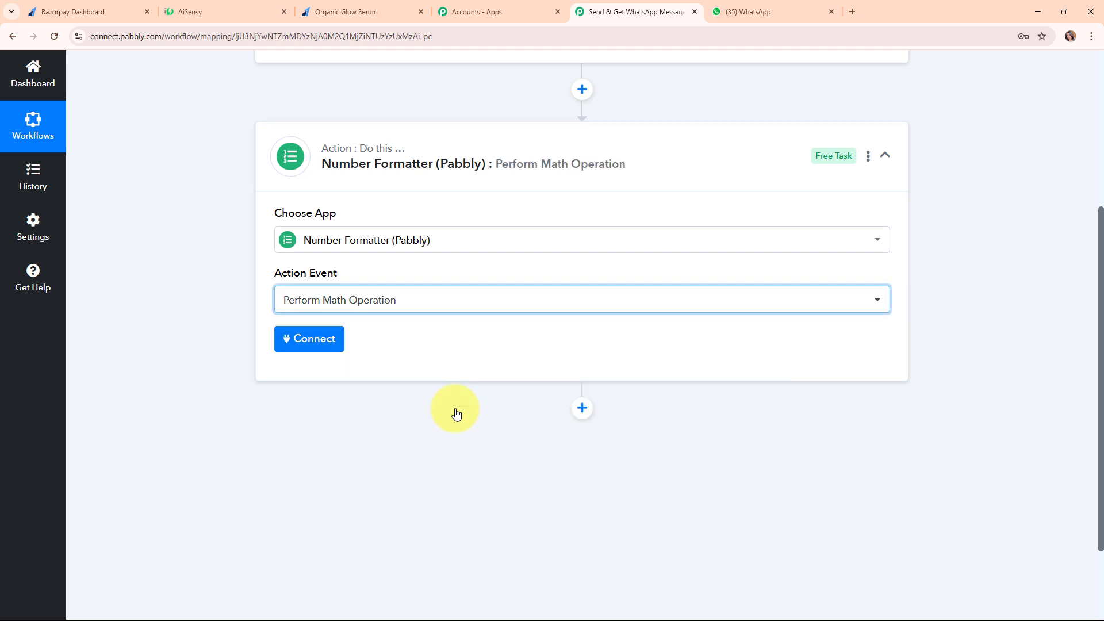
{"action": "left_click", "coordinate": [322, 347]}
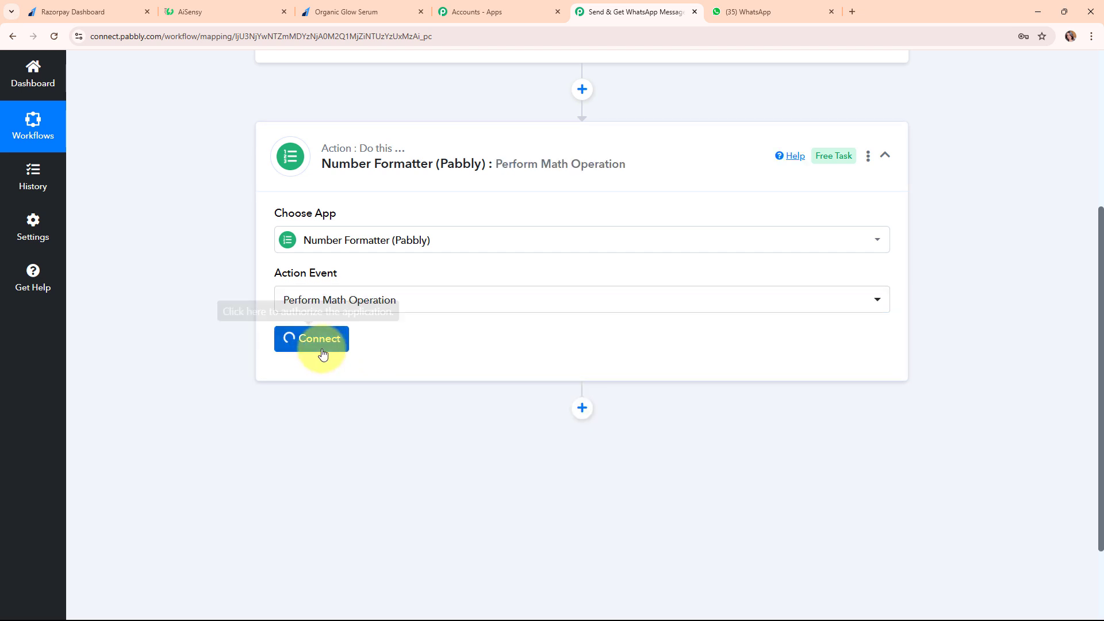
{"action": "scroll", "coordinate": [561, 375], "scroll_direction": "down", "scroll_amount": 2}
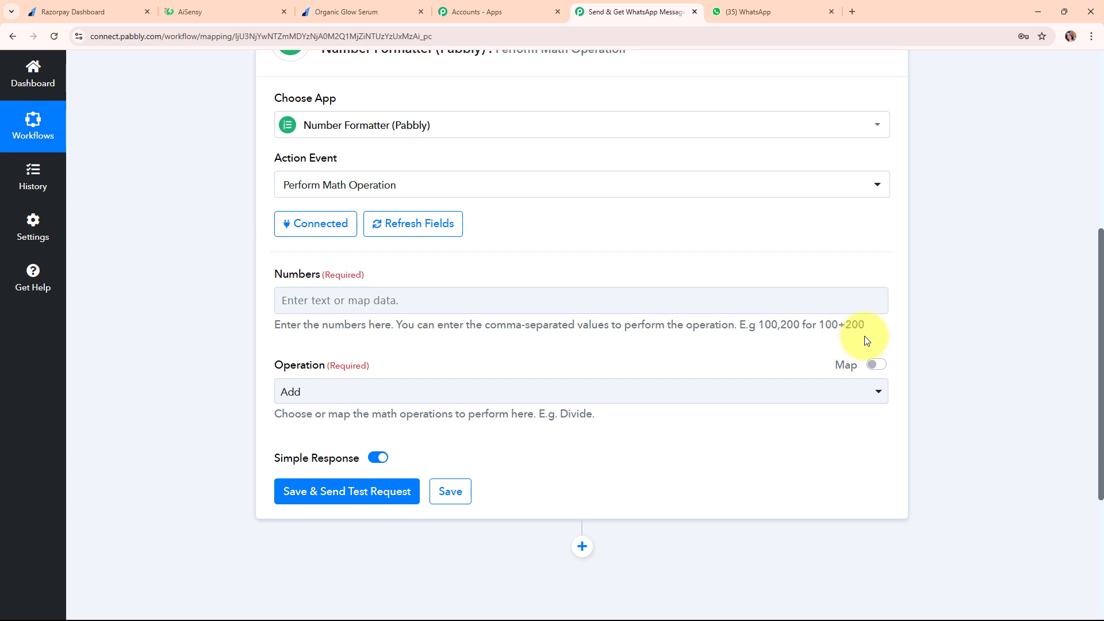
Map the payment amount into Numbers followed by ',100', and set Operation to Divide
{"action": "left_click", "coordinate": [461, 299]}
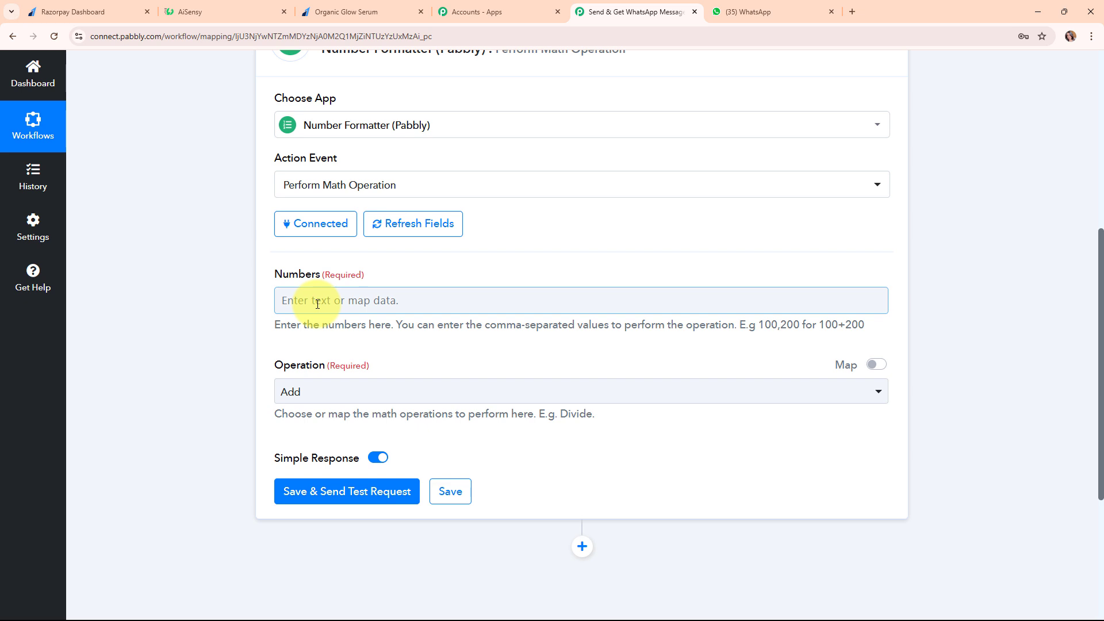
{"action": "left_click", "coordinate": [317, 304]}
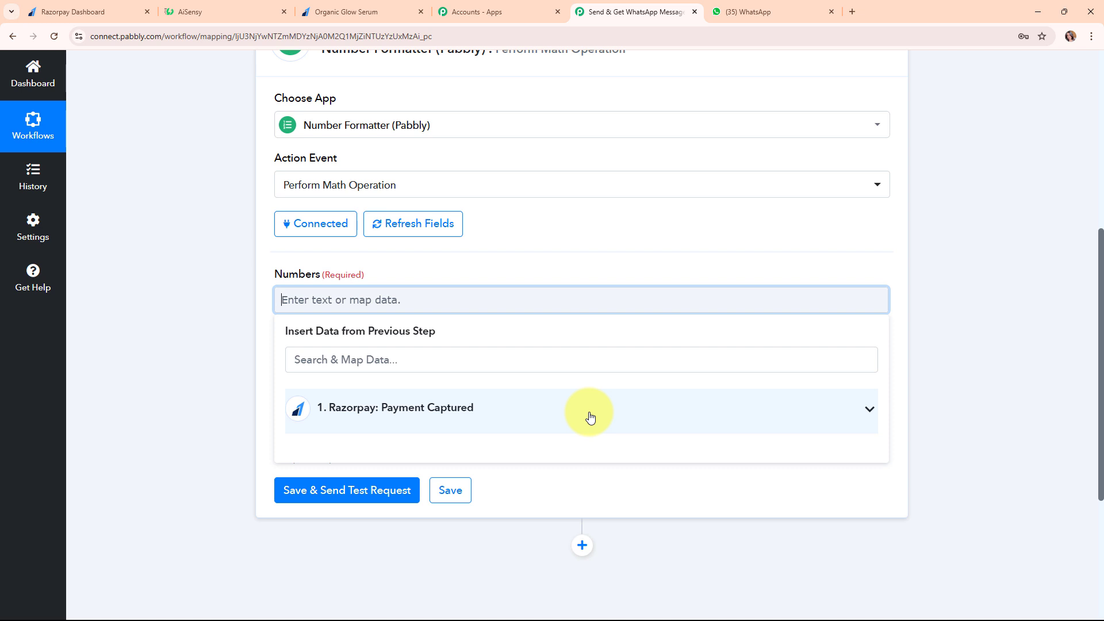
{"action": "left_click", "coordinate": [396, 363]}
{"action": "type", "text": "499"}
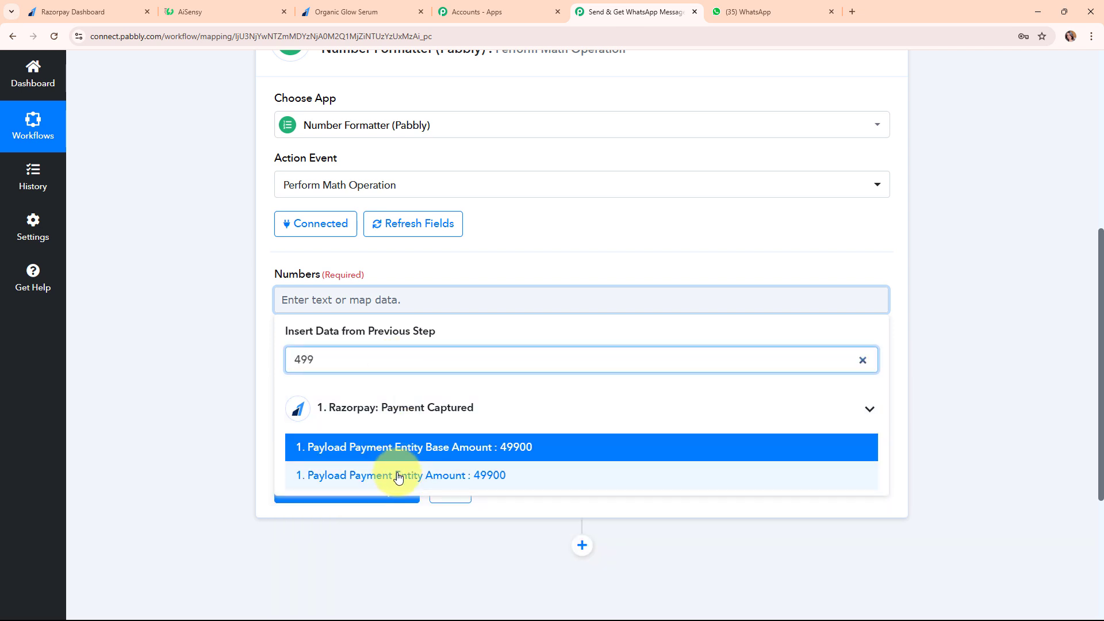
{"action": "left_click", "coordinate": [399, 476]}
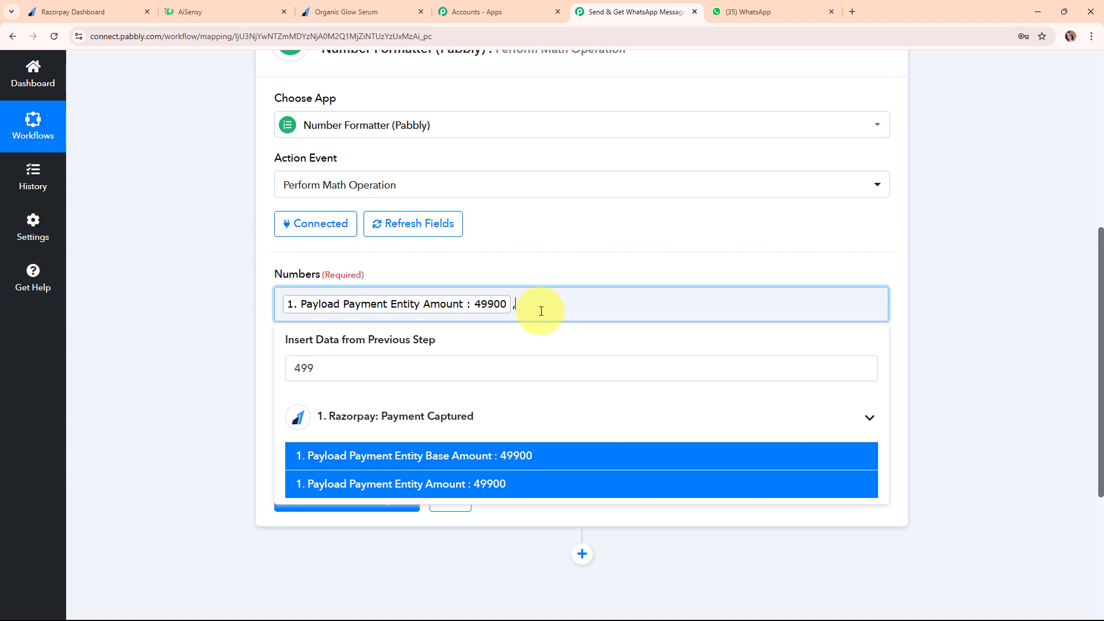
{"action": "type", "text": ",100"}
{"action": "left_click", "coordinate": [216, 358]}
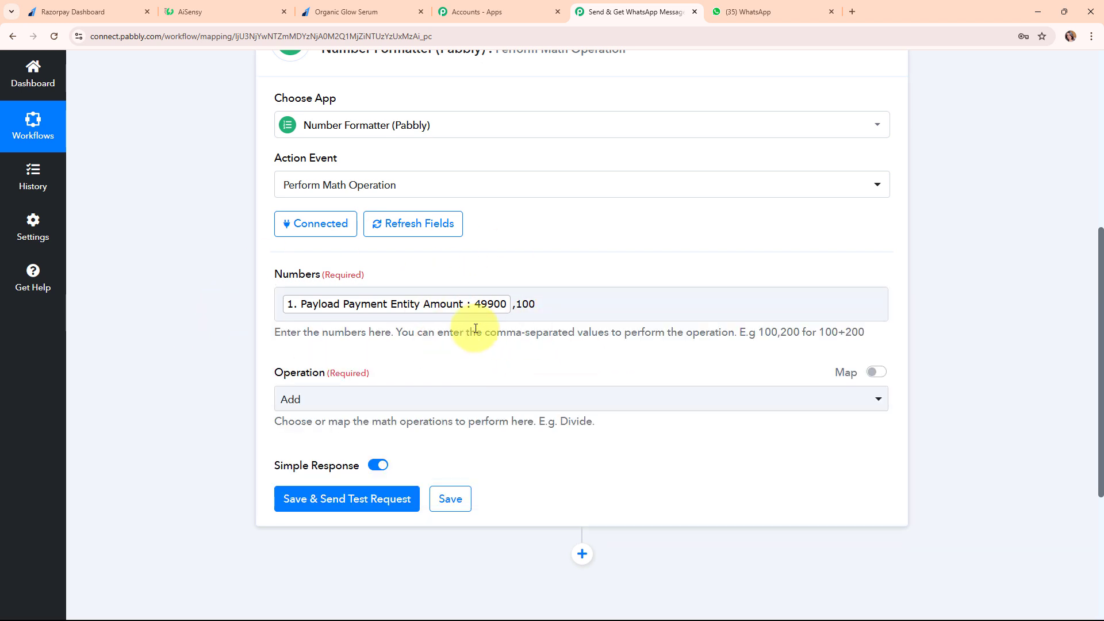
{"action": "left_click", "coordinate": [384, 408]}
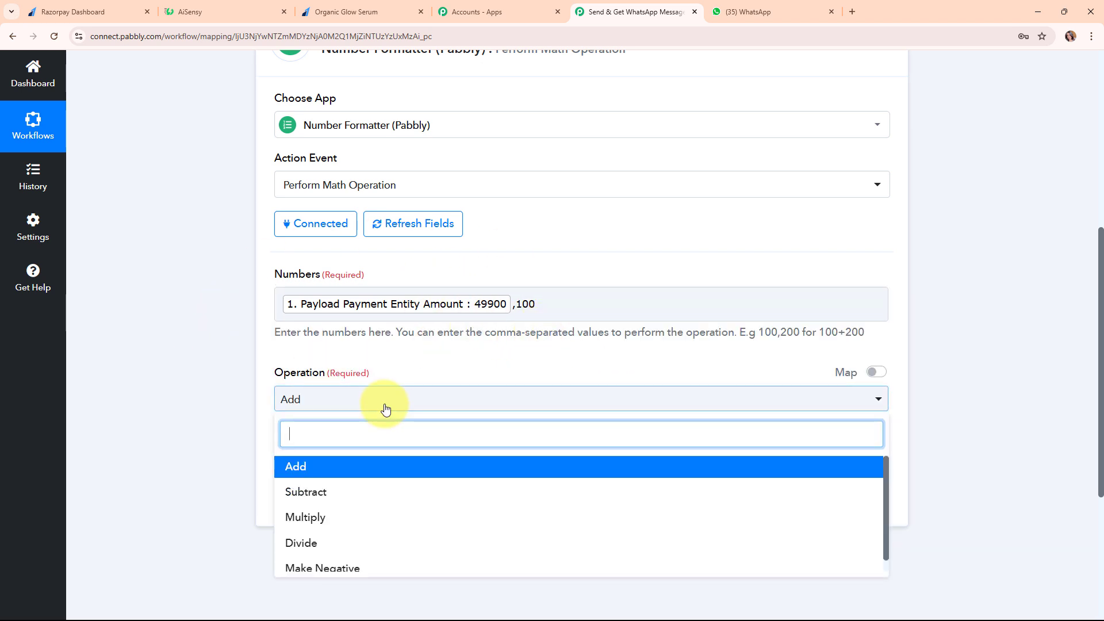
{"action": "left_click", "coordinate": [389, 543]}
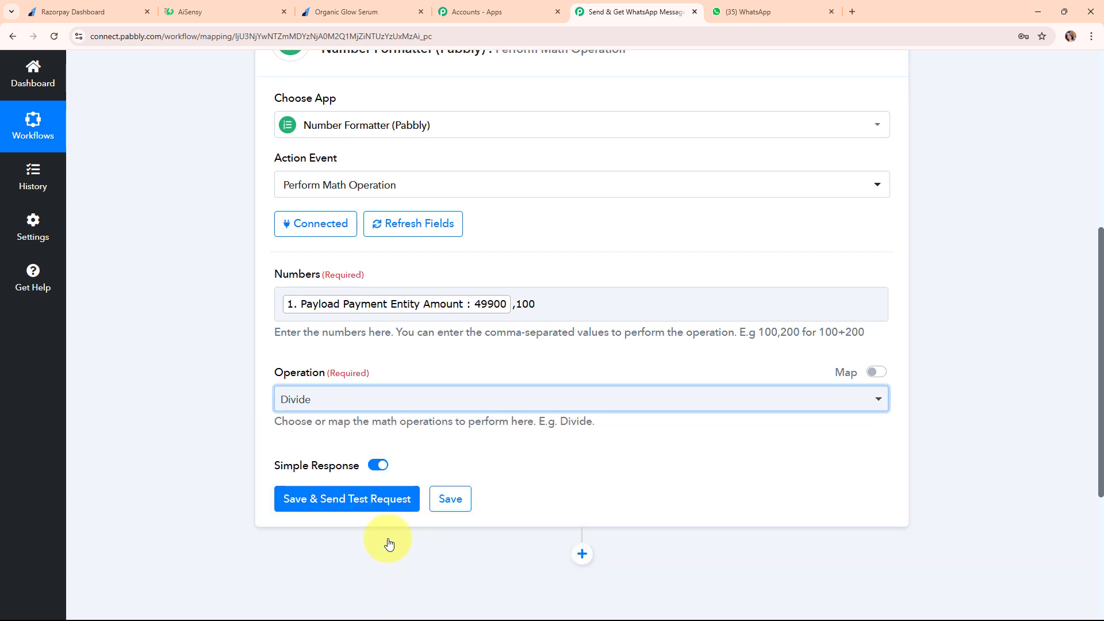
Save and test the step, confirming the Result is 499
{"action": "left_click", "coordinate": [366, 511]}
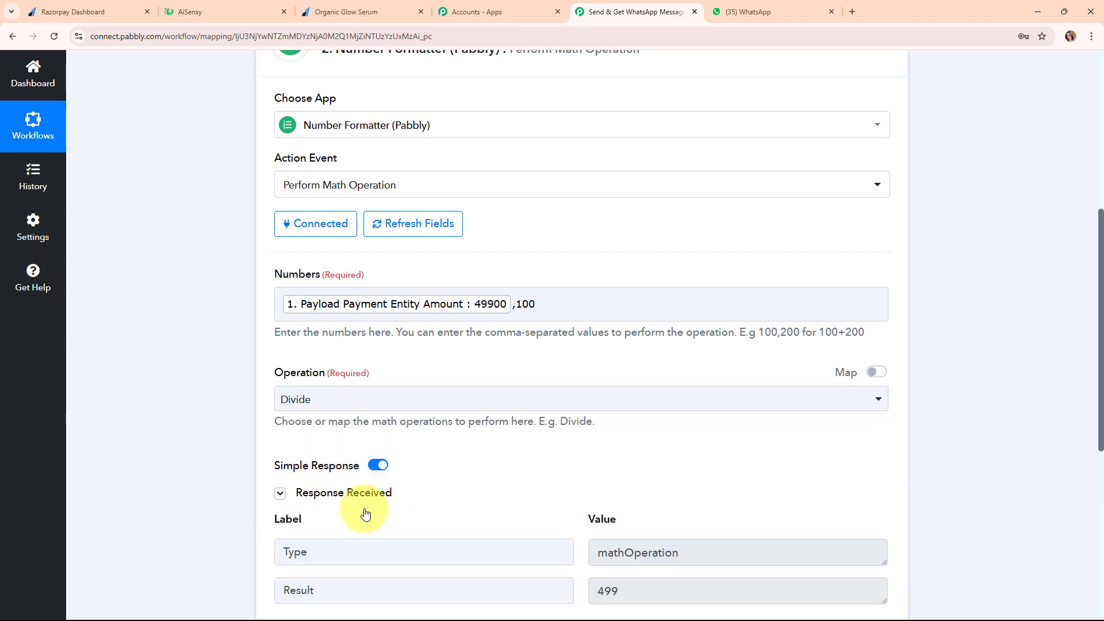
{"action": "scroll", "coordinate": [960, 491], "scroll_direction": "down", "scroll_amount": 3}
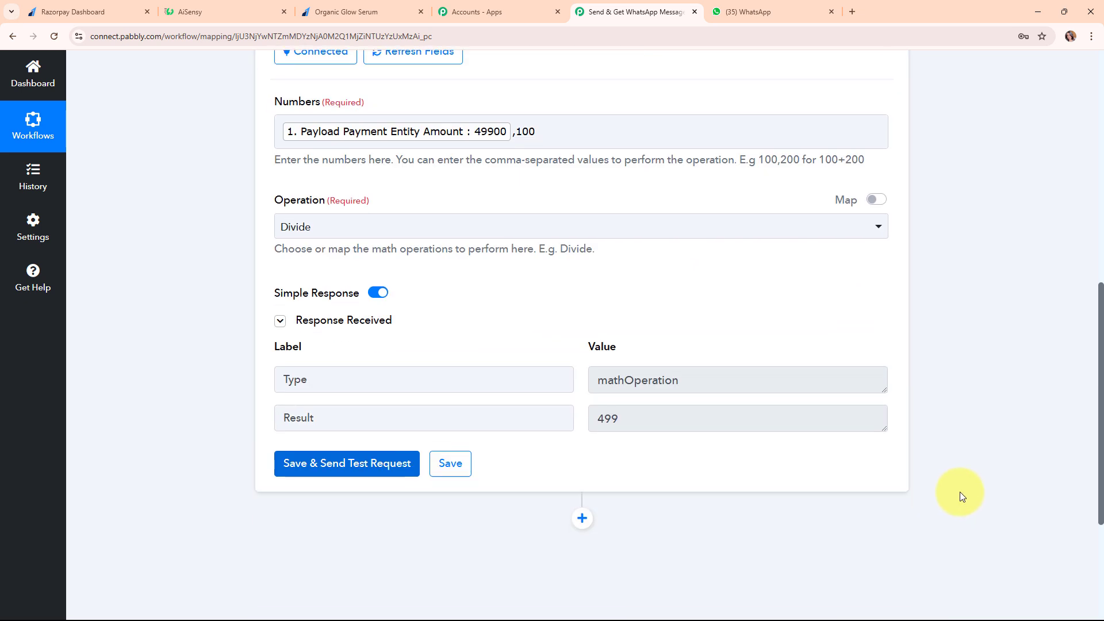
{"action": "left_click", "coordinate": [678, 421]}
{"action": "left_click_drag", "start_coordinate": [678, 421], "coordinate": [599, 394]}
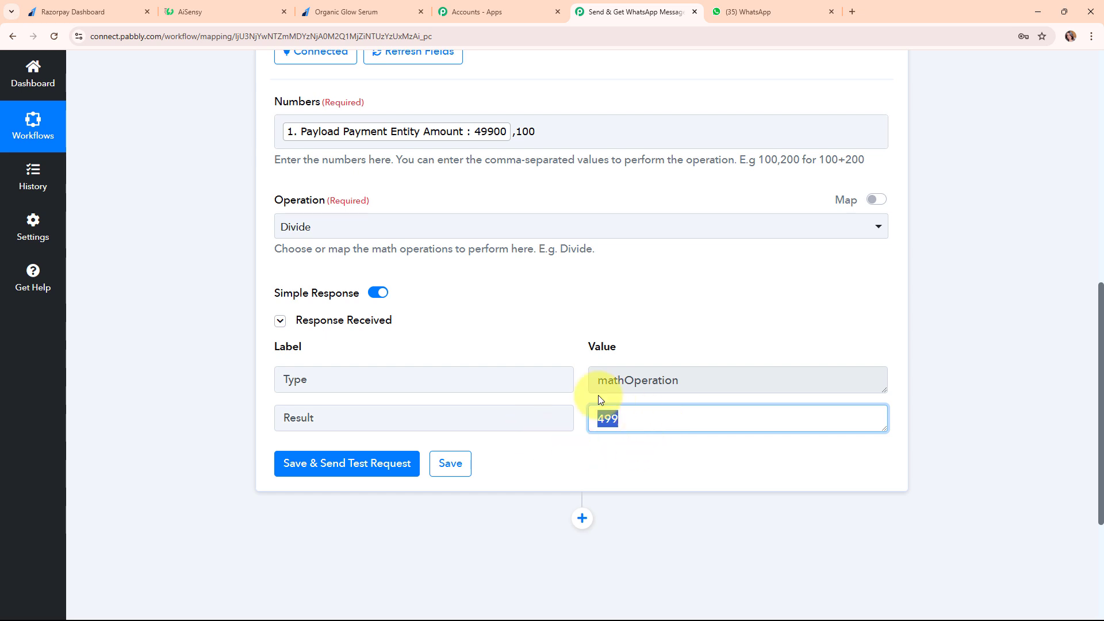
{"action": "left_click", "coordinate": [584, 458]}
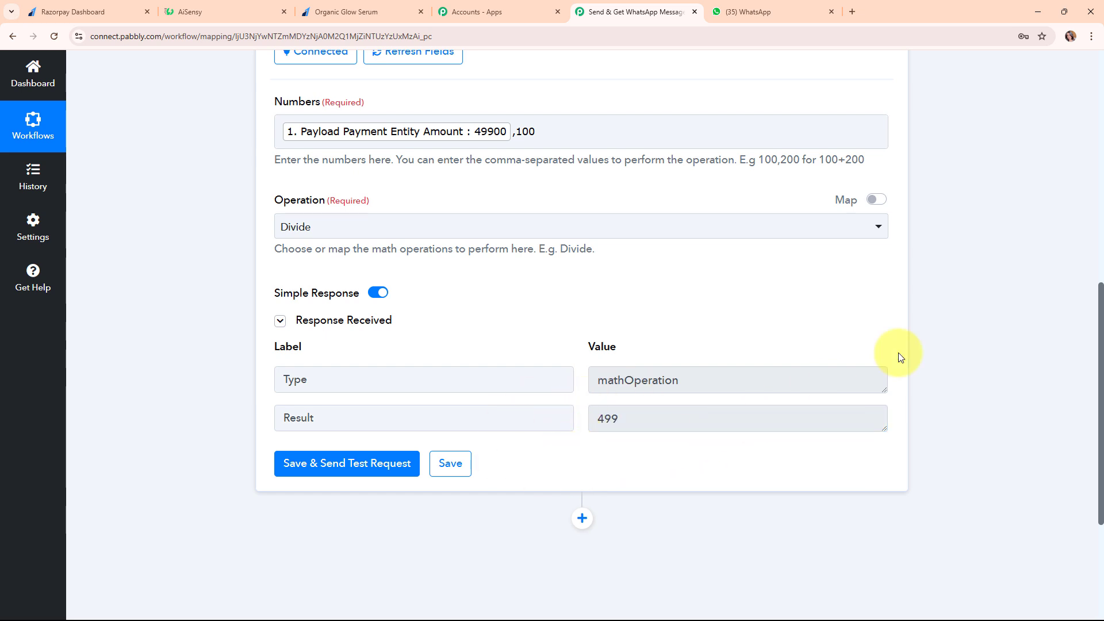
{"action": "scroll", "coordinate": [891, 368], "scroll_direction": "up", "scroll_amount": 3}
{"action": "scroll", "coordinate": [879, 380], "scroll_direction": "up", "scroll_amount": 5}
Add a third step using WhatsApp by AiSensy with the Send Template Message action event
{"action": "left_click", "coordinate": [579, 394]}
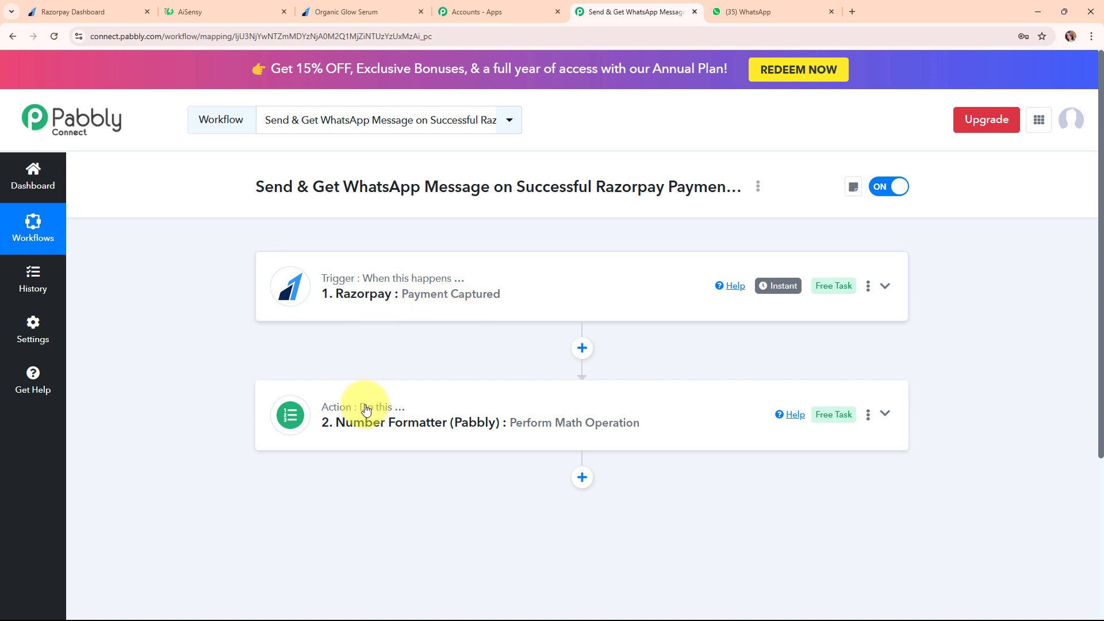
{"action": "left_click", "coordinate": [583, 480]}
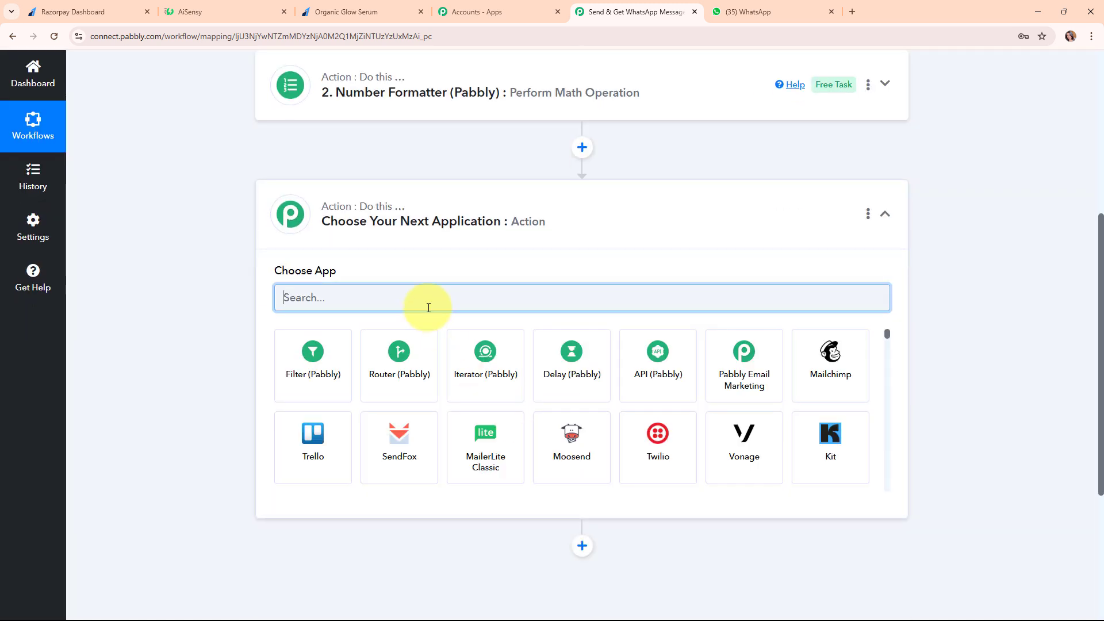
{"action": "type", "text": "Whats"}
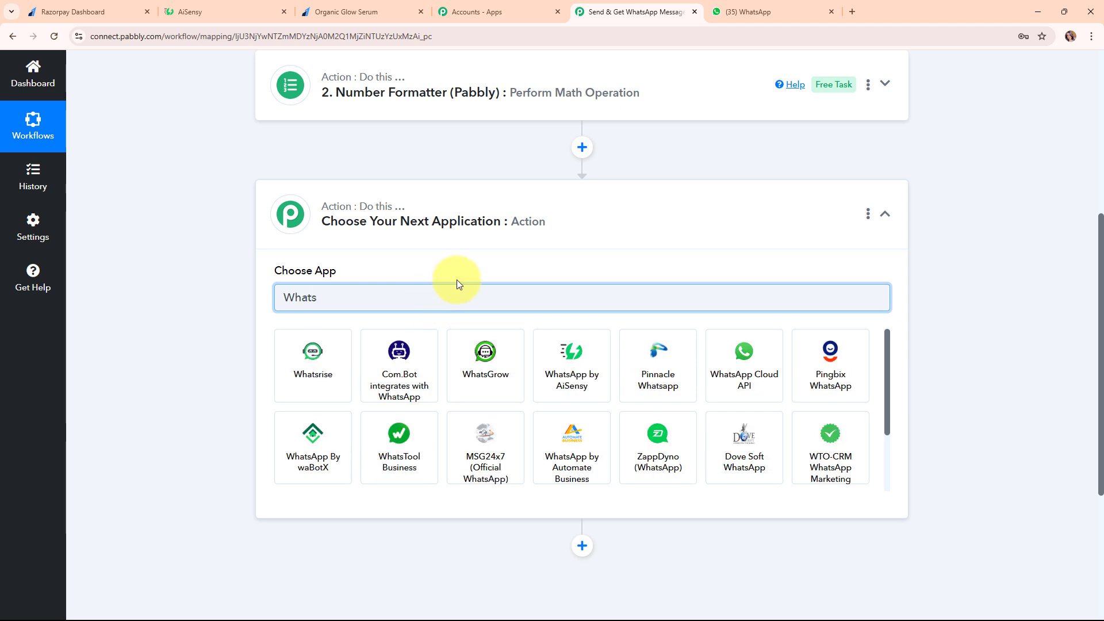
{"action": "left_click", "coordinate": [561, 369]}
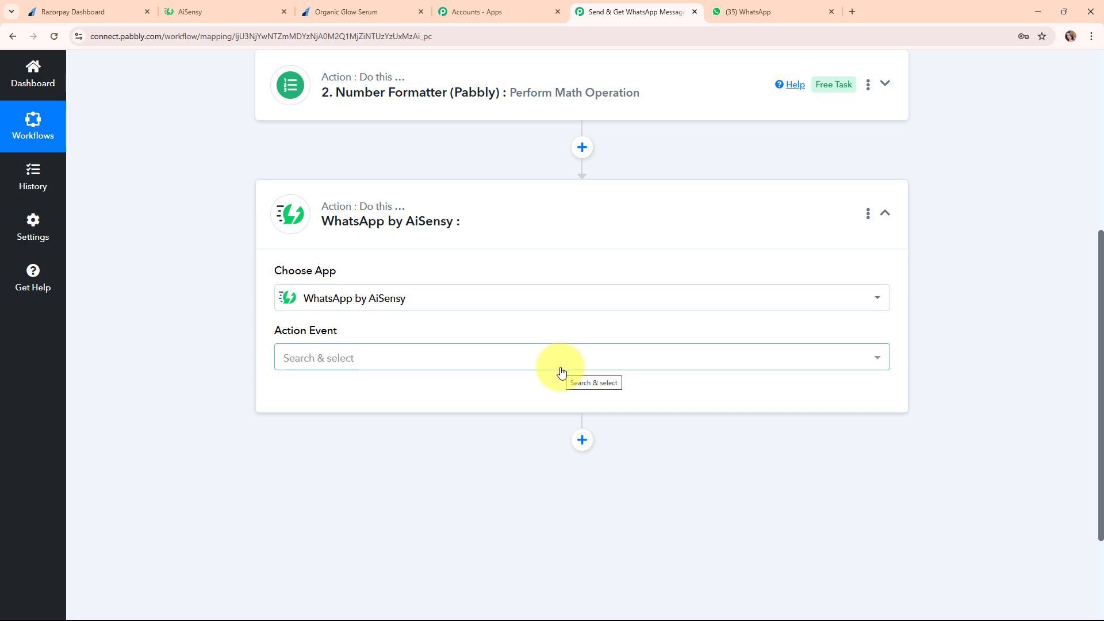
{"action": "mouse_move", "coordinate": [370, 229]}
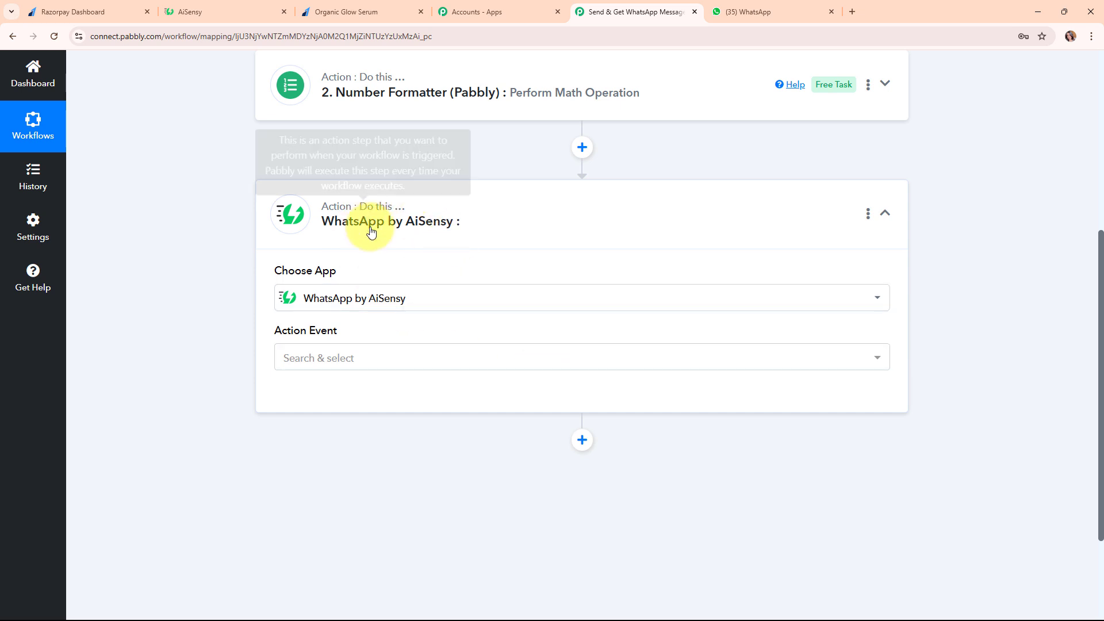
{"action": "left_click", "coordinate": [370, 357]}
{"action": "left_click", "coordinate": [391, 430]}
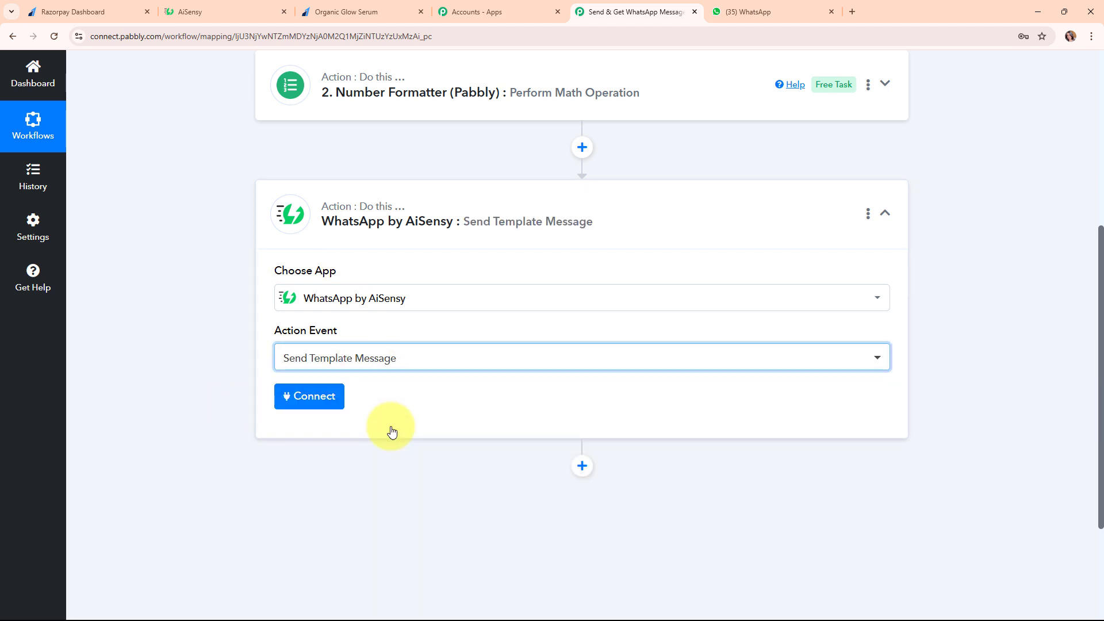
{"action": "scroll", "coordinate": [391, 429], "scroll_direction": "up", "scroll_amount": 3}
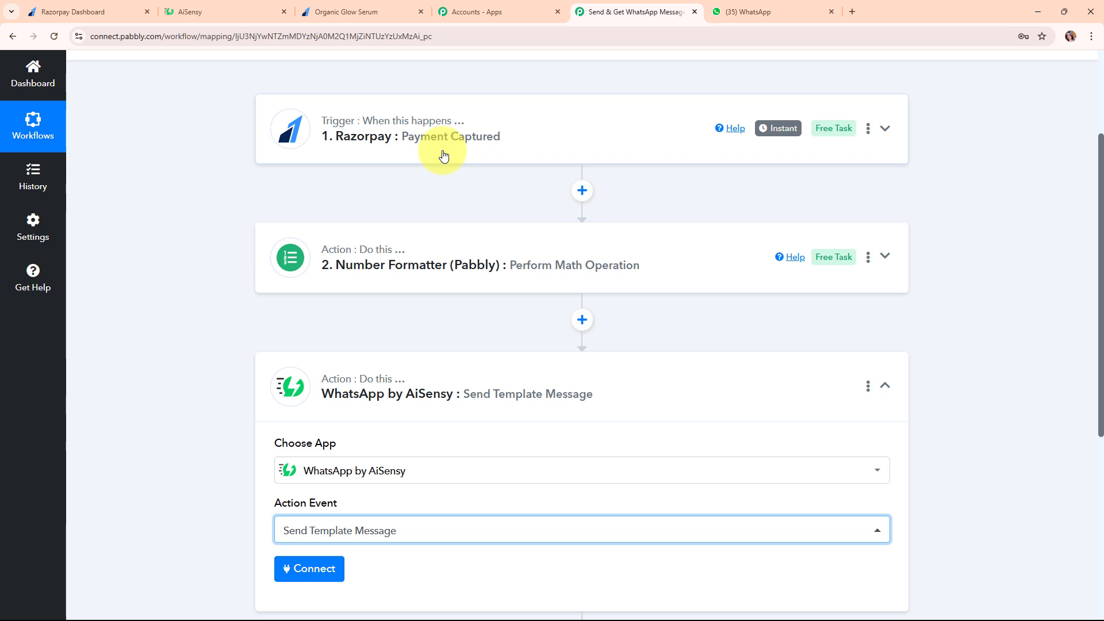
{"action": "scroll", "coordinate": [455, 368], "scroll_direction": "down", "scroll_amount": 2}
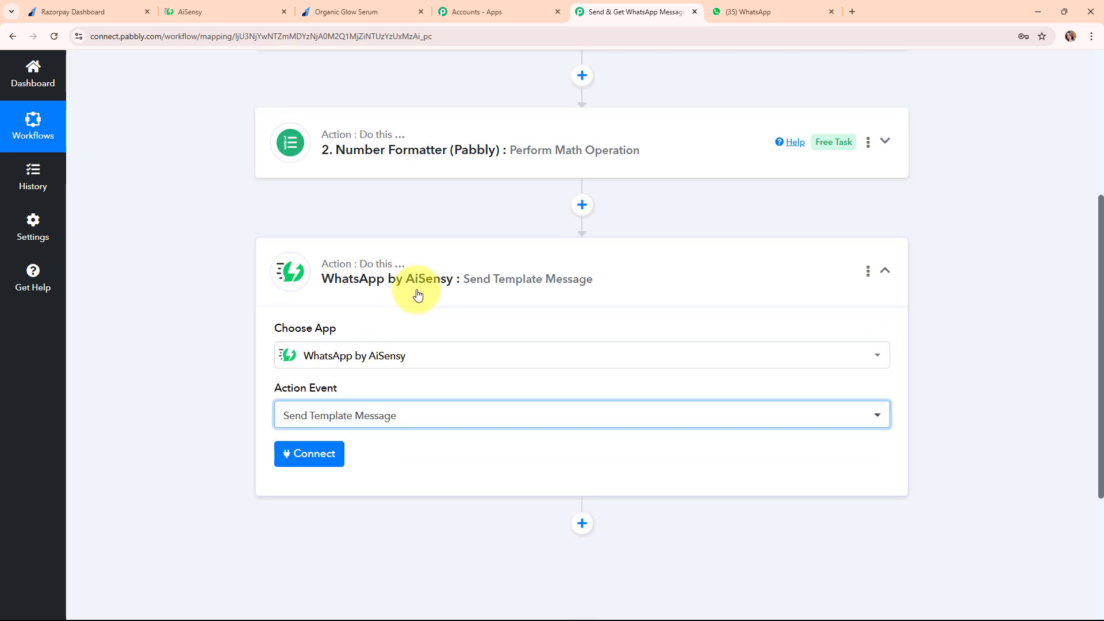
Start a new 'WhatsApp by AiSensy #27' connection and go to the AiSensy tab
{"action": "left_click", "coordinate": [318, 456]}
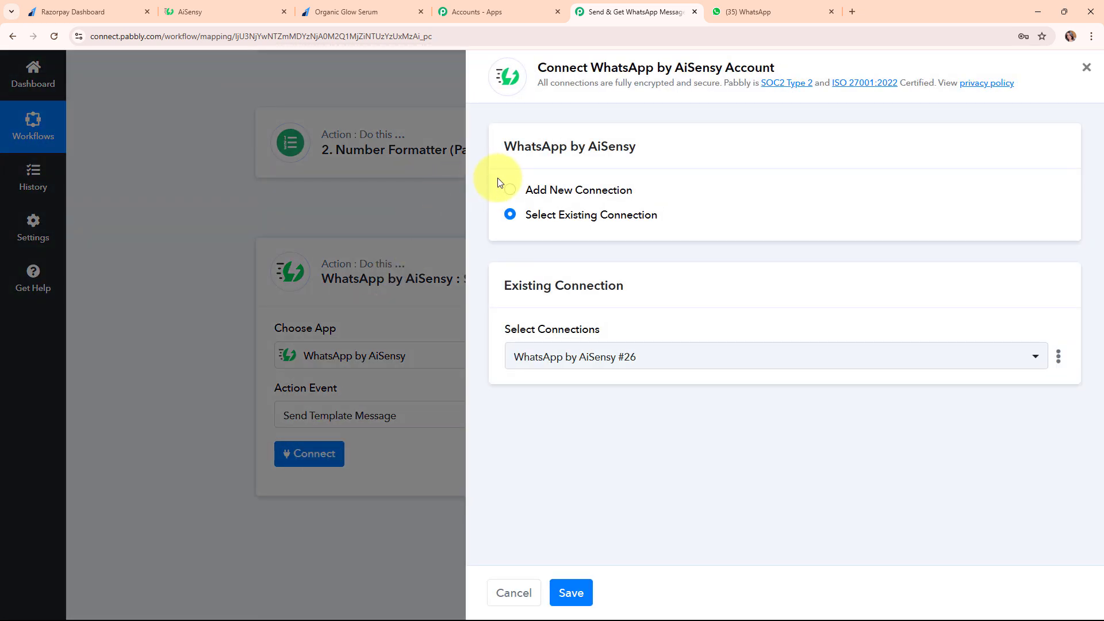
{"action": "left_click", "coordinate": [510, 191]}
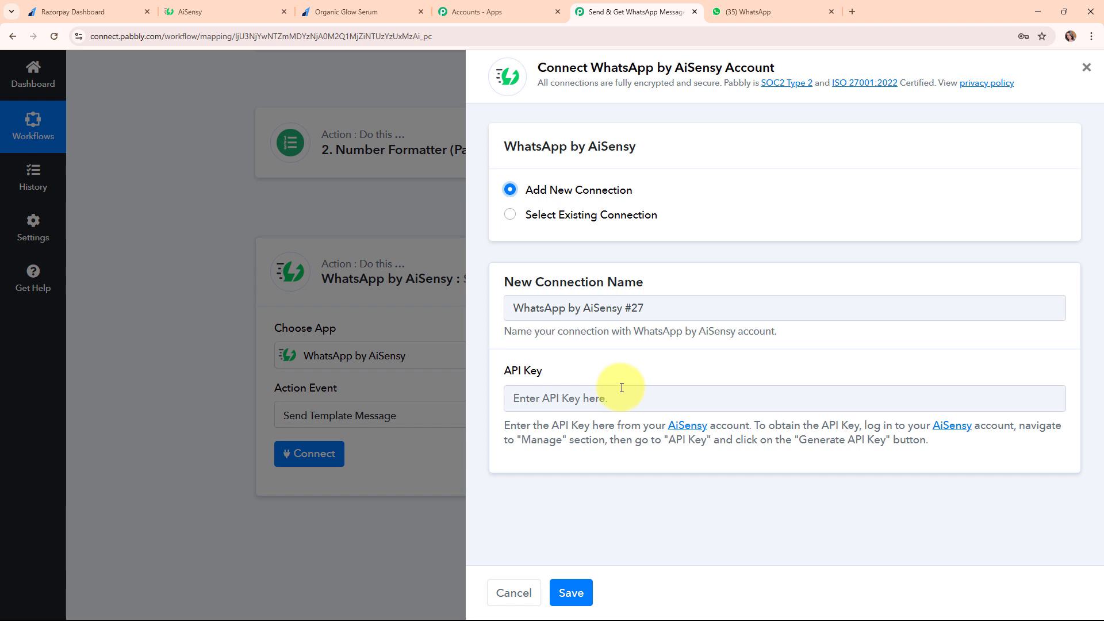
{"action": "triple_click", "coordinate": [565, 434]}
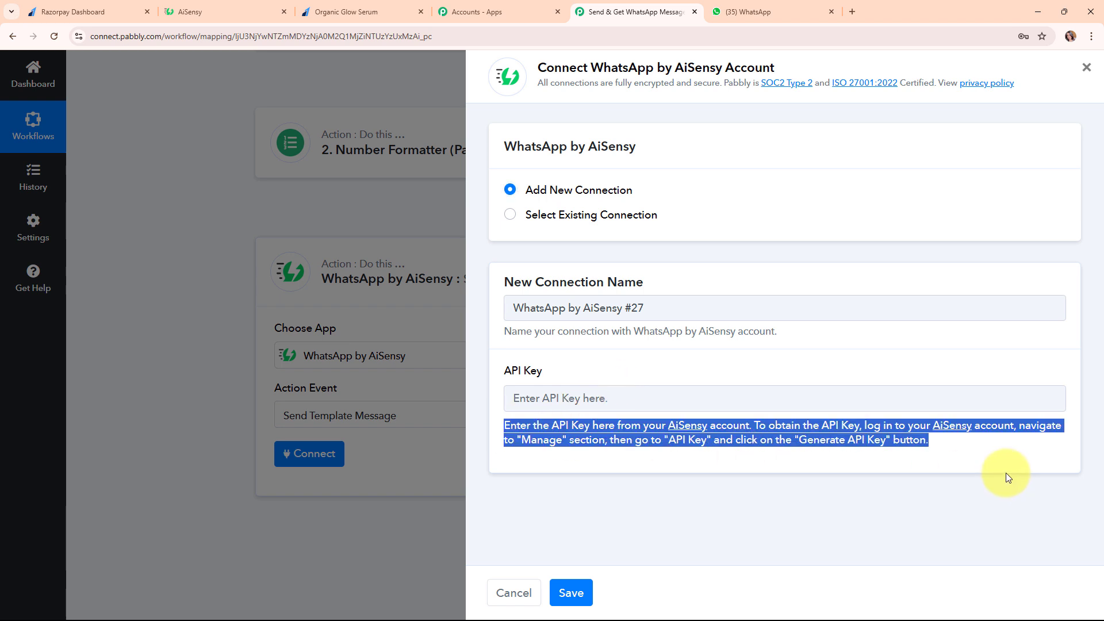
{"action": "left_click", "coordinate": [674, 472]}
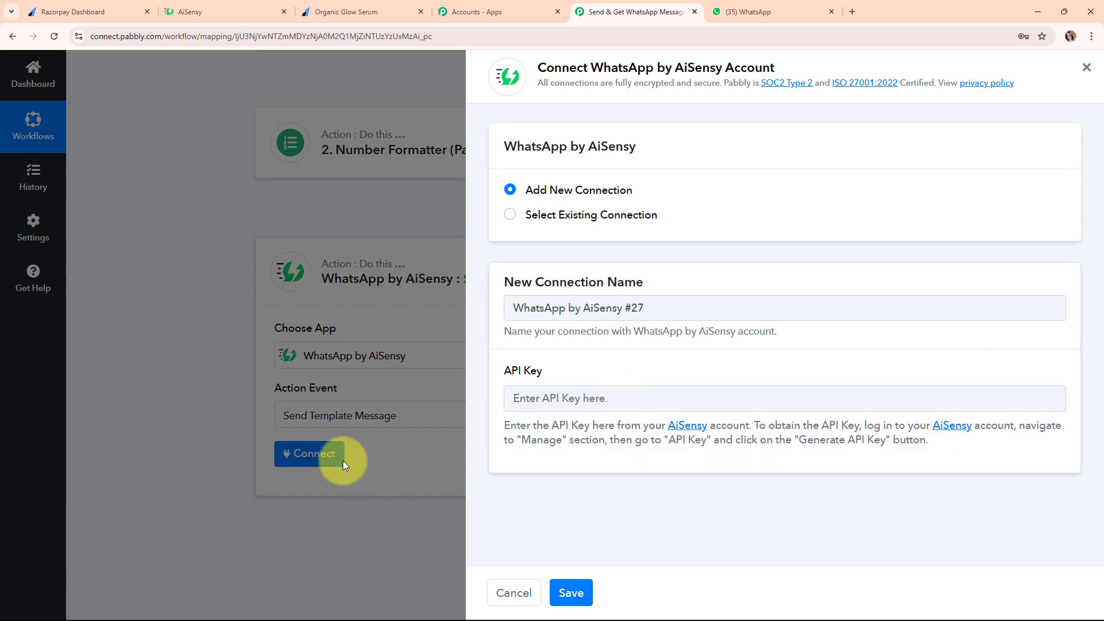
{"action": "left_click", "coordinate": [186, 6]}
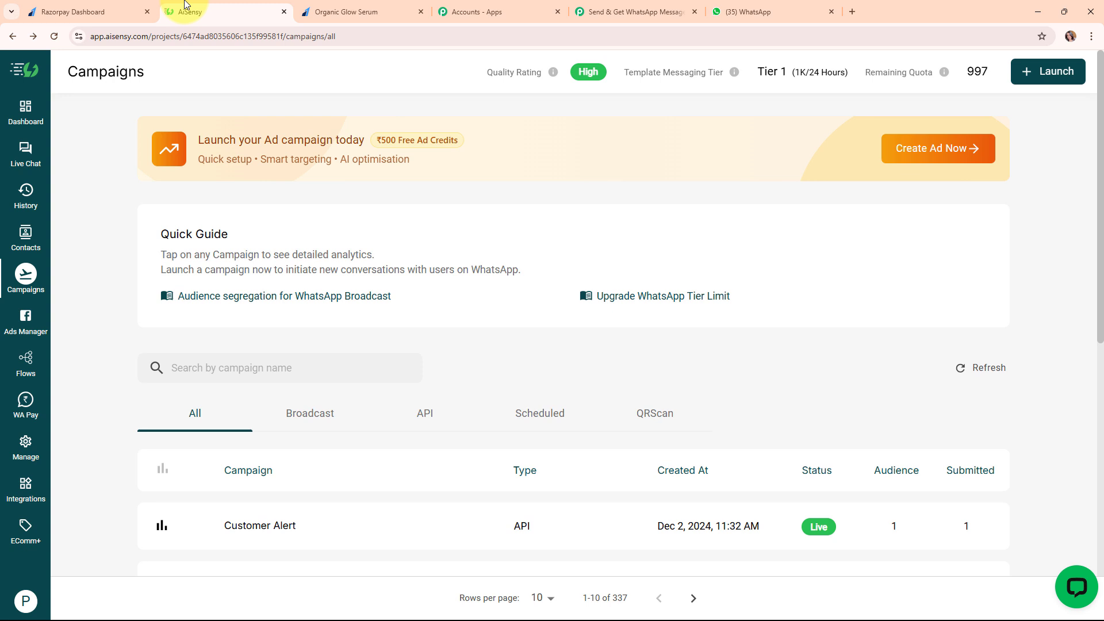
Copy the API key from AiSensy's Manage > API Key page
{"action": "left_click", "coordinate": [46, 442]}
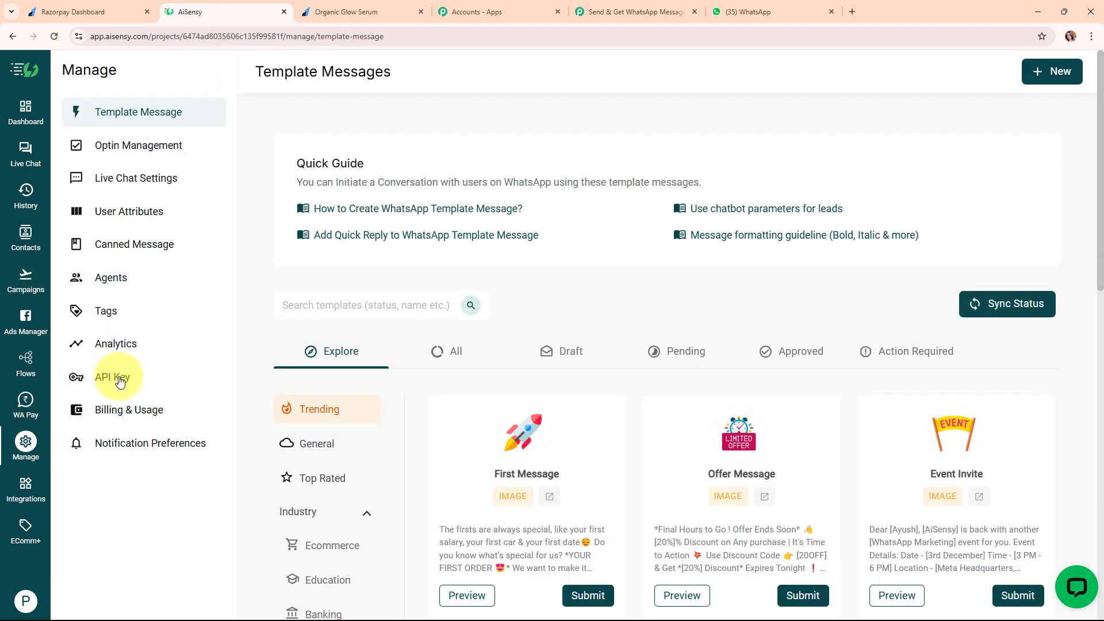
{"action": "left_click", "coordinate": [120, 381]}
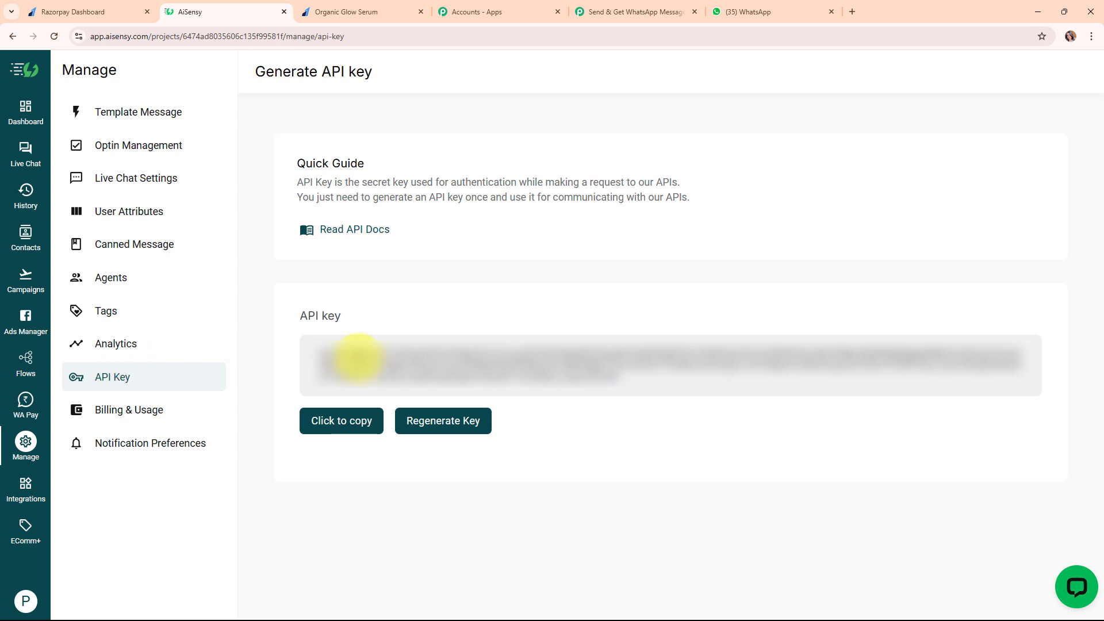
{"action": "left_click", "coordinate": [332, 421]}
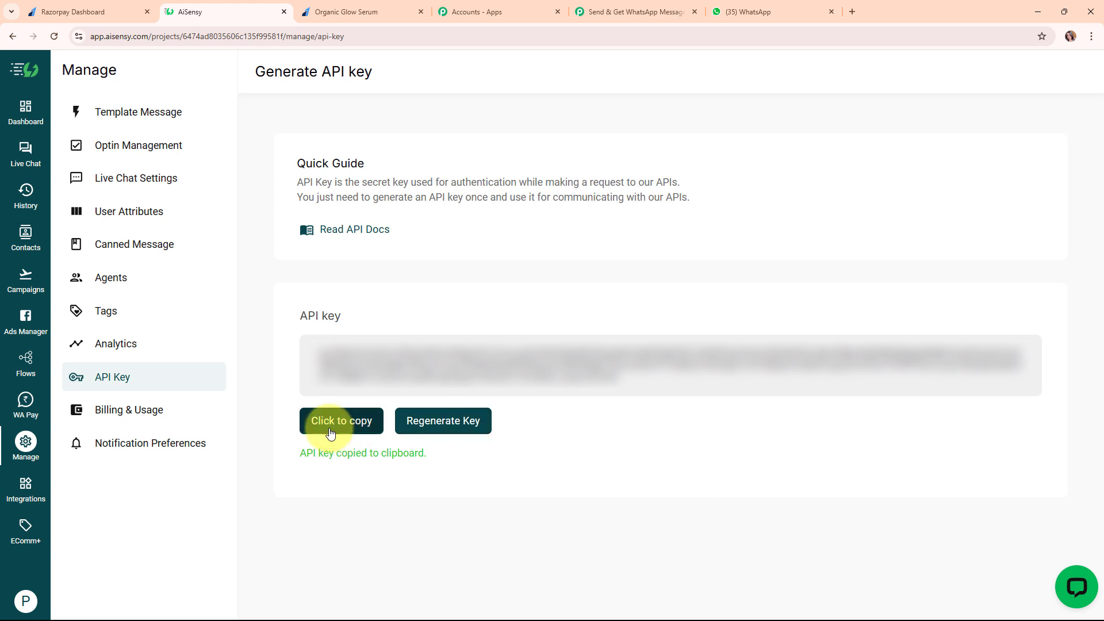
Paste the API key into the new AiSensy connection, save it, then view AiSensy's Campaigns
{"action": "left_click", "coordinate": [682, 8]}
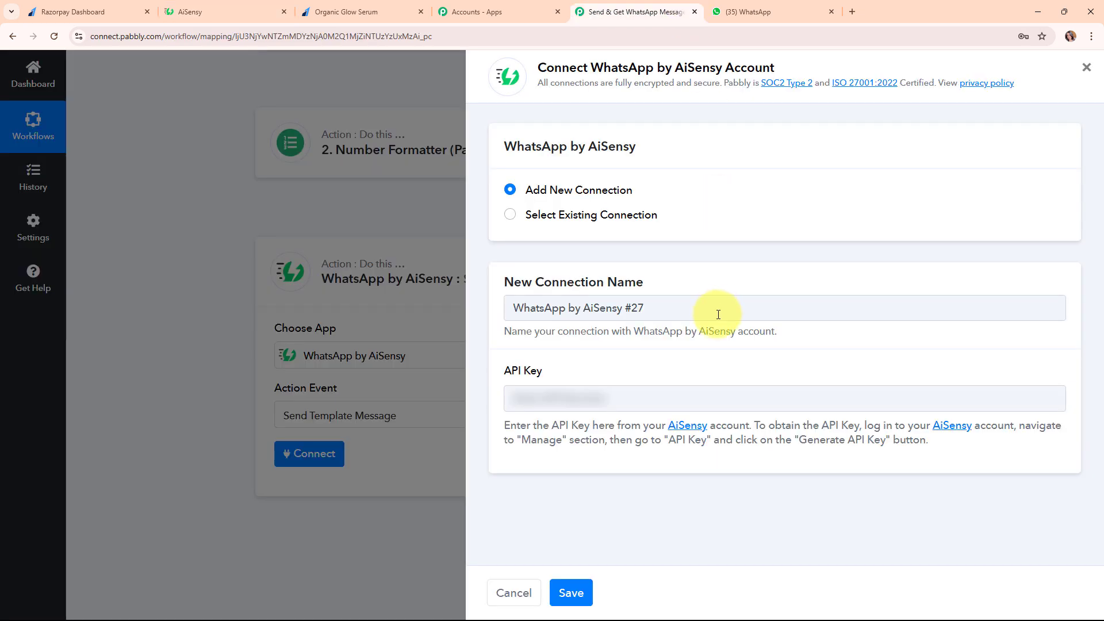
{"action": "right_click", "coordinate": [589, 405]}
{"action": "left_click", "coordinate": [642, 275]}
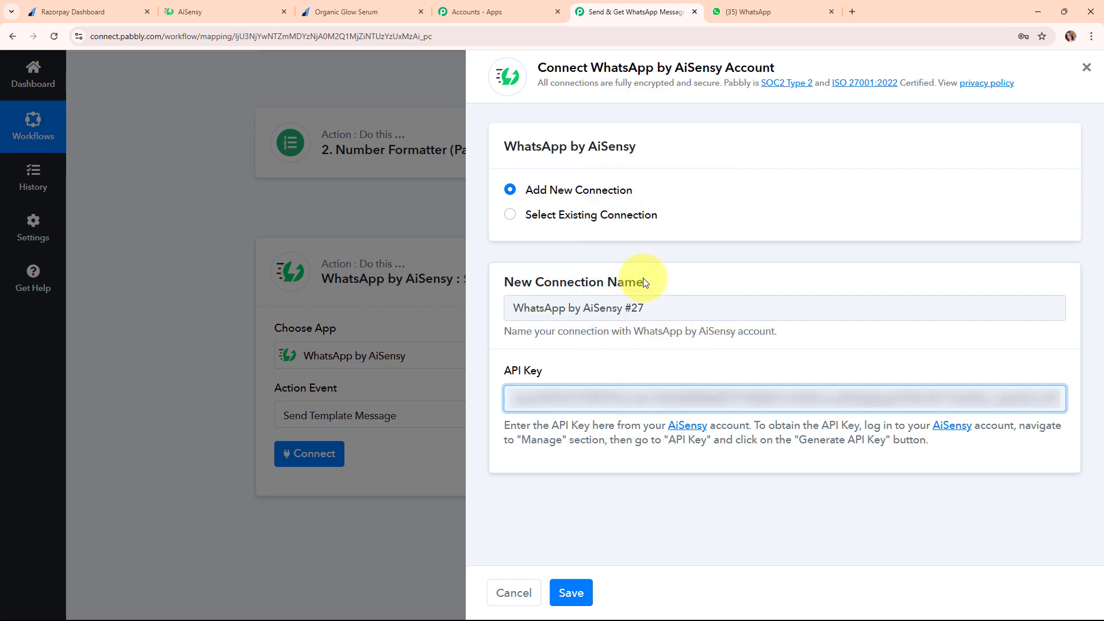
{"action": "left_click", "coordinate": [559, 527]}
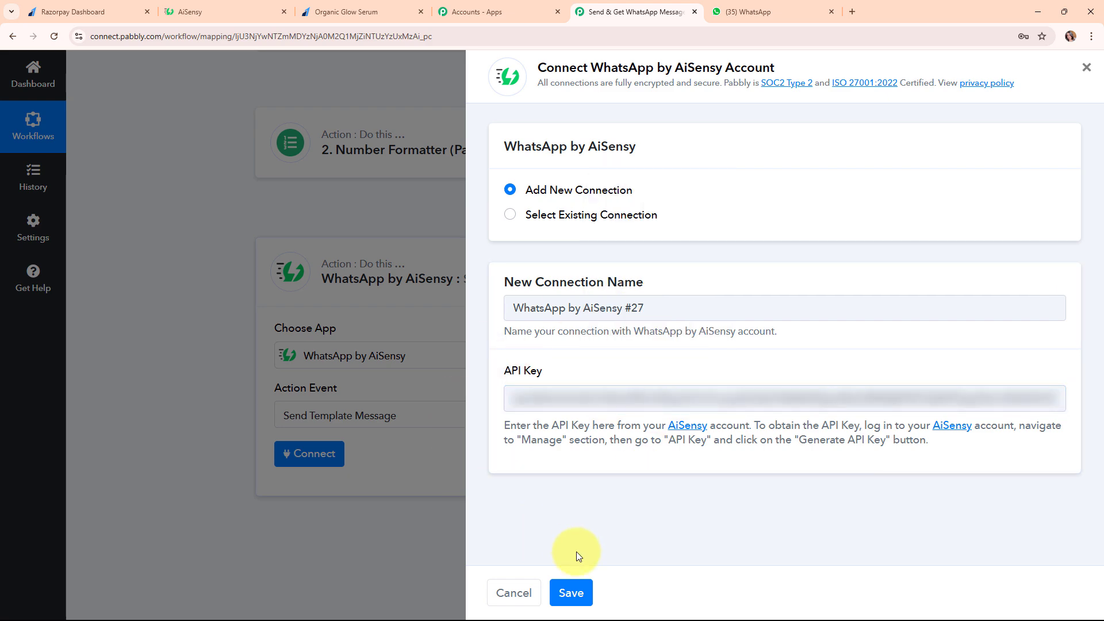
{"action": "left_click", "coordinate": [571, 593]}
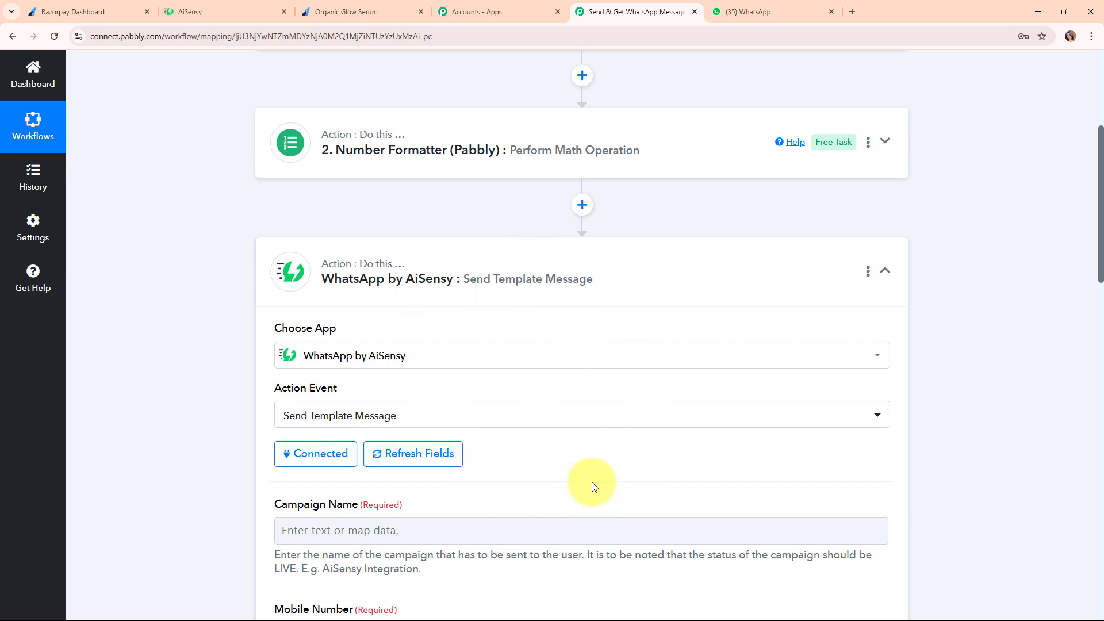
{"action": "scroll", "coordinate": [591, 478], "scroll_direction": "down", "scroll_amount": 5}
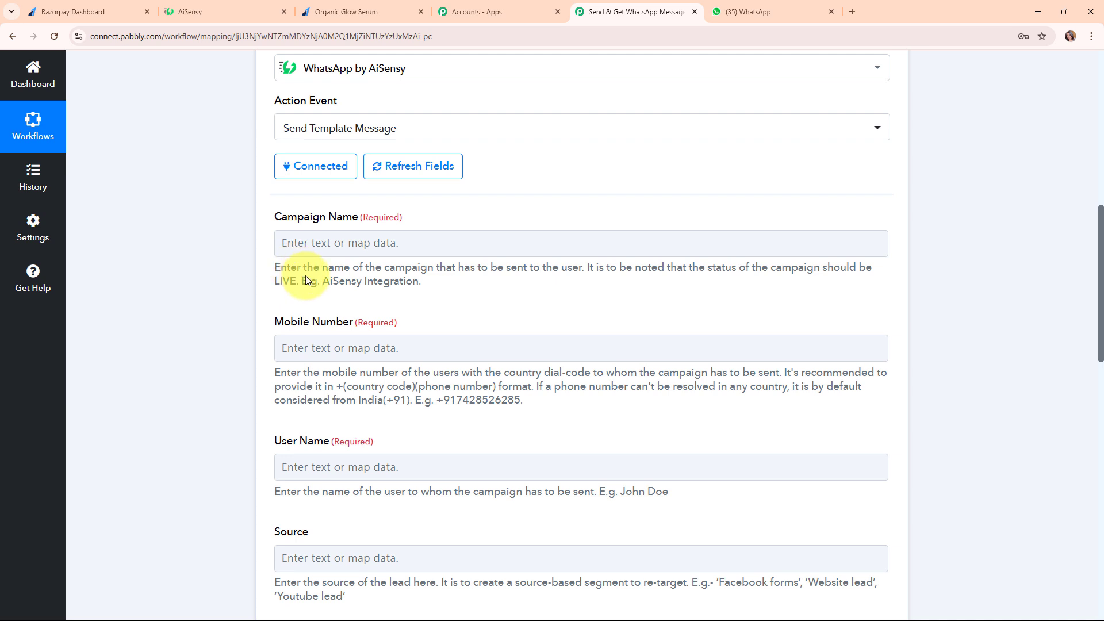
{"action": "left_click", "coordinate": [264, 19]}
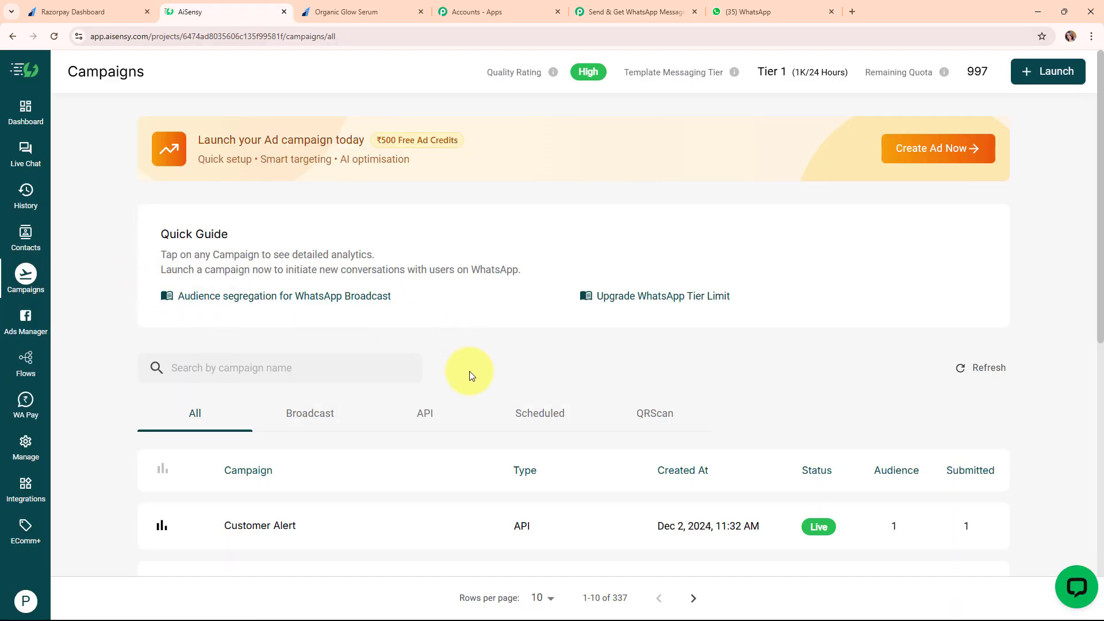
Open the Customer Message campaign, check its LIVE status and template, and select its name
{"action": "scroll", "coordinate": [469, 371], "scroll_direction": "down", "scroll_amount": 5}
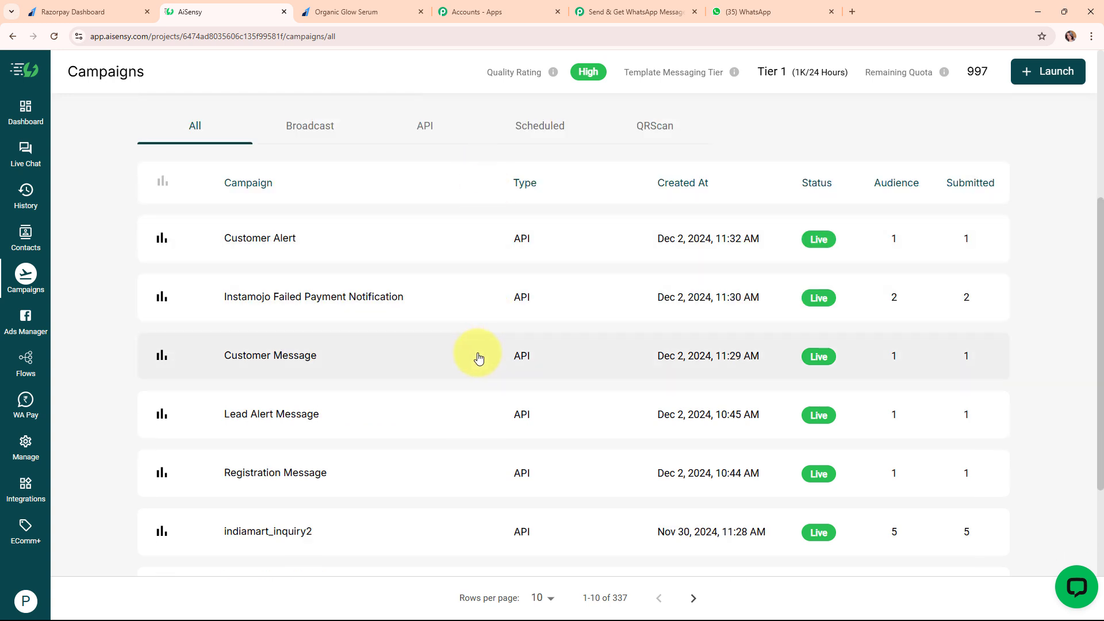
{"action": "left_click", "coordinate": [286, 360]}
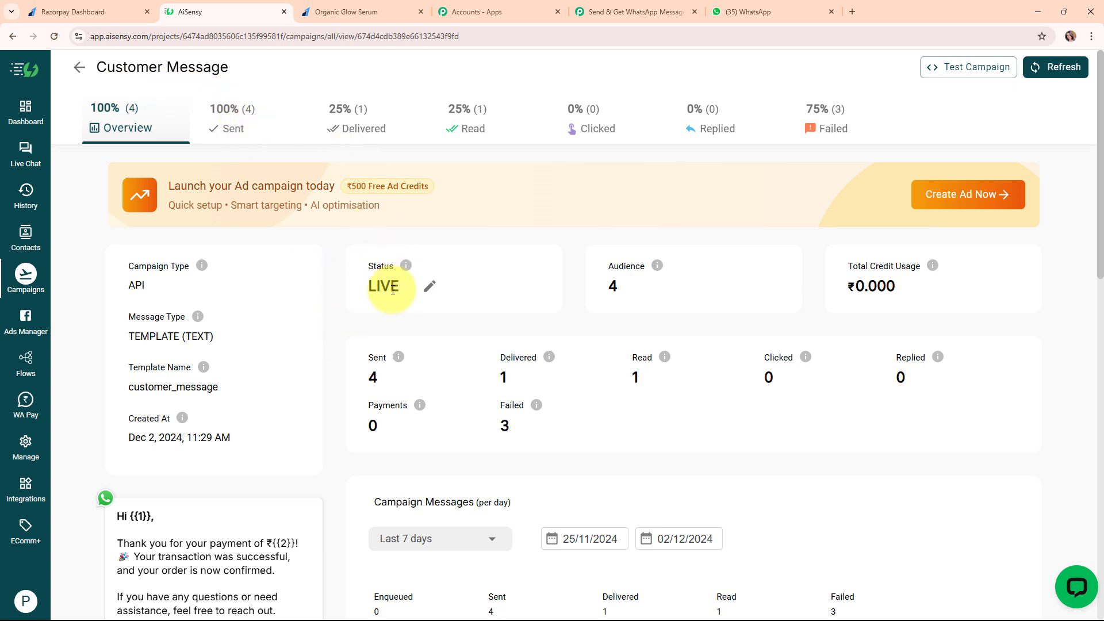
{"action": "left_click_drag", "start_coordinate": [369, 286], "coordinate": [391, 286]}
{"action": "scroll", "coordinate": [340, 360], "scroll_direction": "down", "scroll_amount": 3}
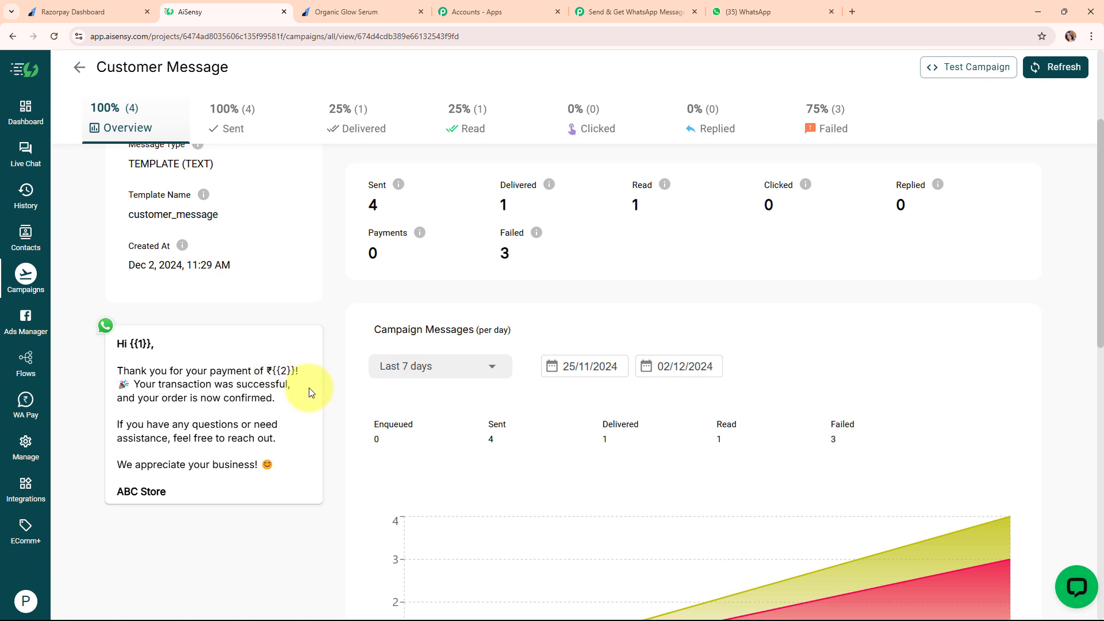
{"action": "scroll", "coordinate": [308, 387], "scroll_direction": "up", "scroll_amount": 3}
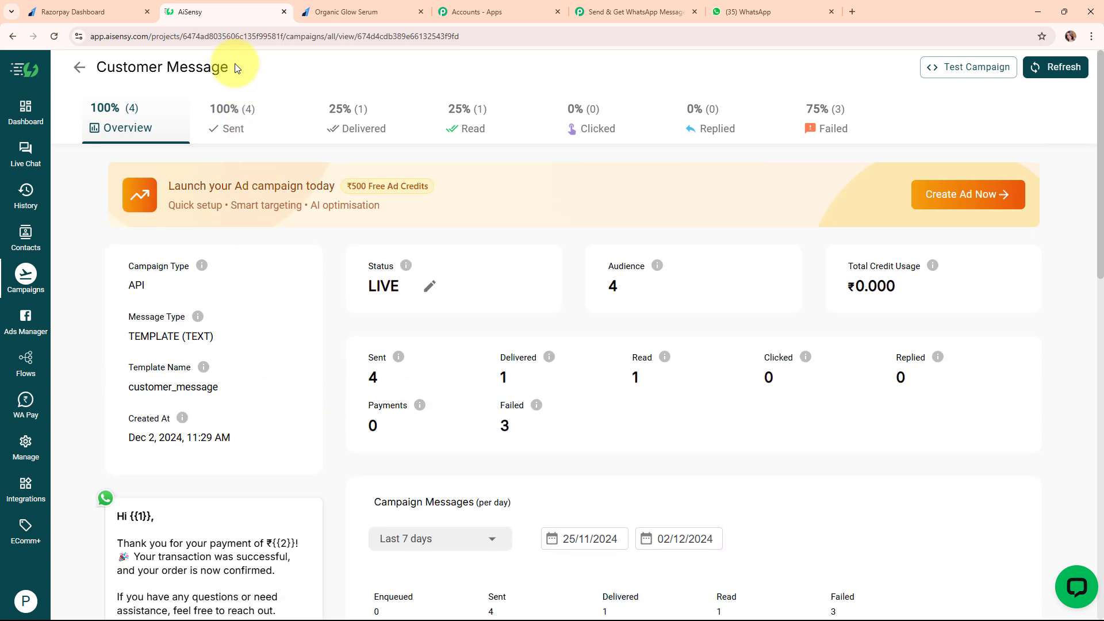
{"action": "left_click_drag", "start_coordinate": [236, 68], "coordinate": [98, 68]}
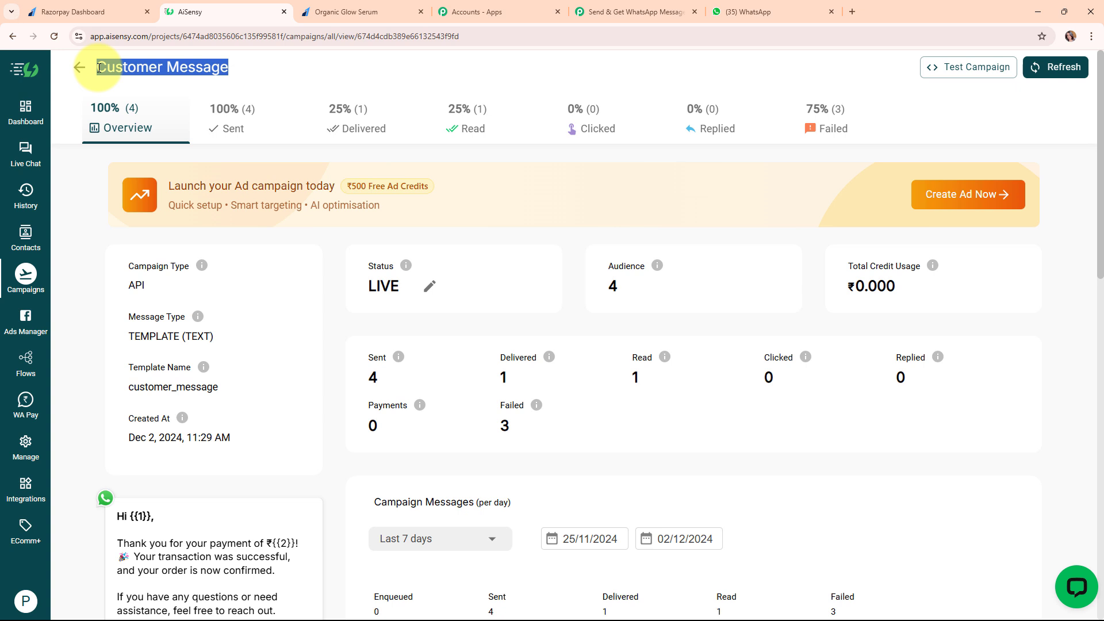
Paste 'Customer Message' into the Campaign Name field
{"action": "left_click", "coordinate": [676, 7]}
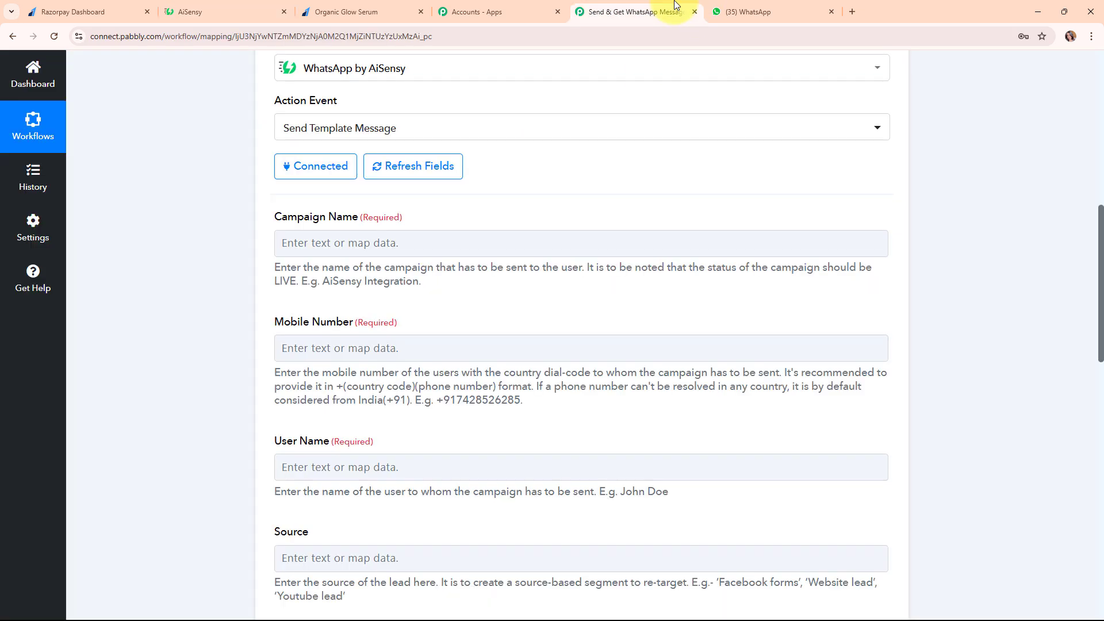
{"action": "right_click", "coordinate": [385, 242]}
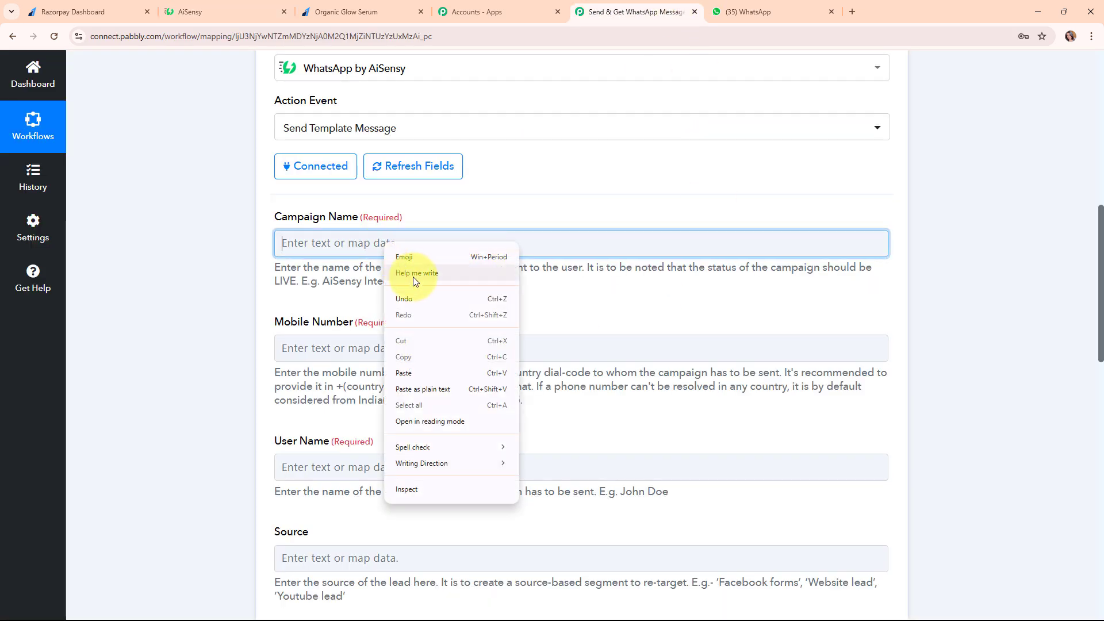
{"action": "left_click", "coordinate": [415, 372]}
{"action": "left_click", "coordinate": [431, 242]}
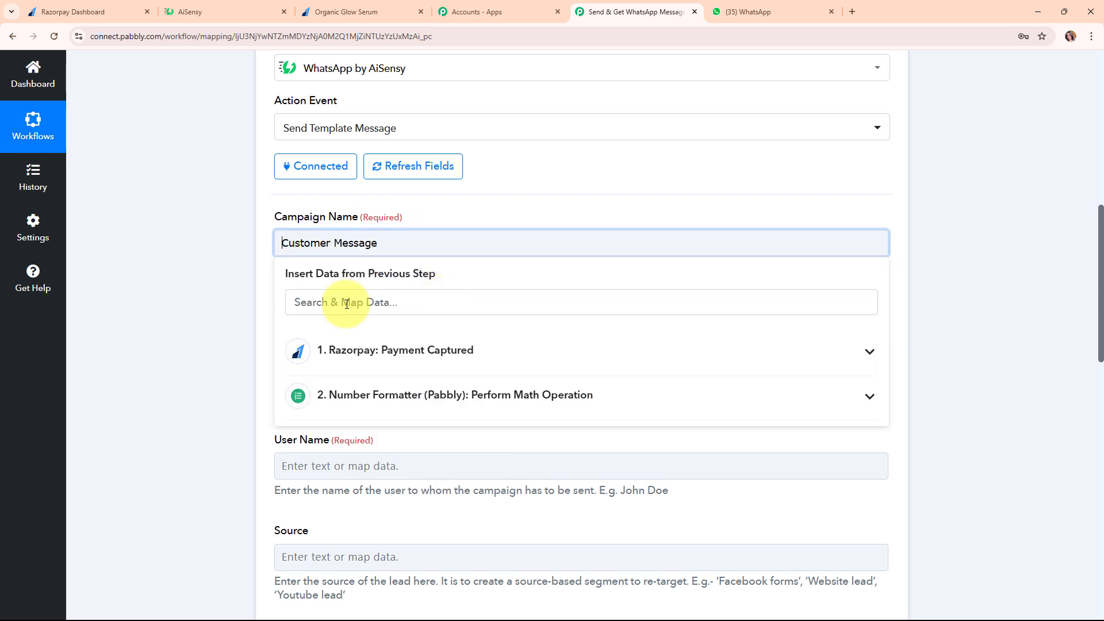
{"action": "left_click", "coordinate": [524, 327]}
{"action": "scroll", "coordinate": [571, 328], "scroll_direction": "down", "scroll_amount": 2}
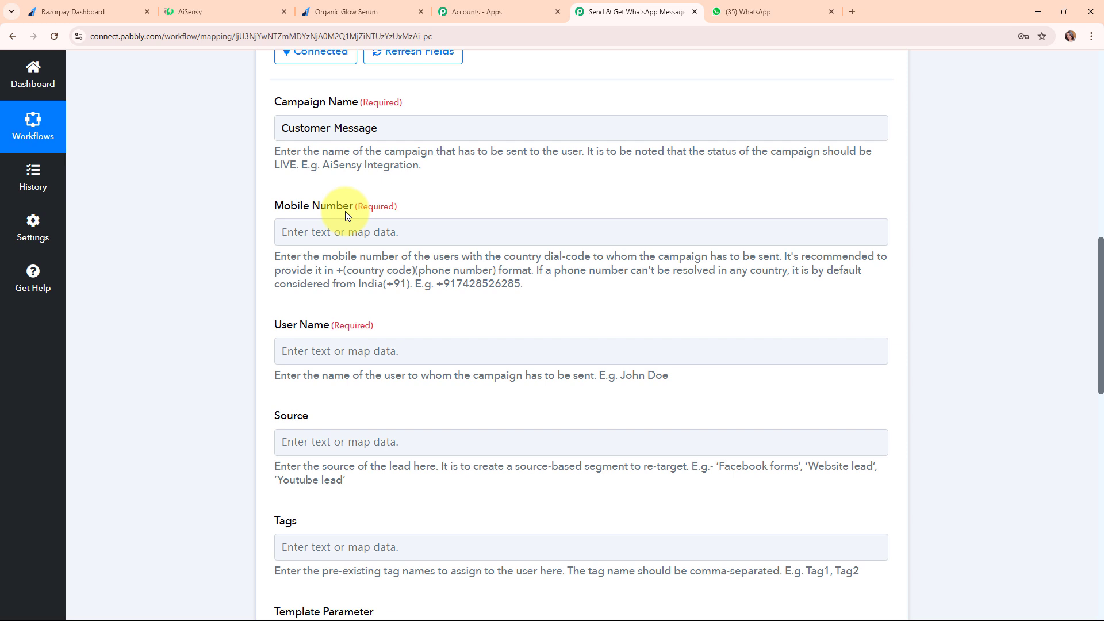
Map Razorpay's Notes Phone field into Mobile Number
{"action": "left_click", "coordinate": [343, 233]}
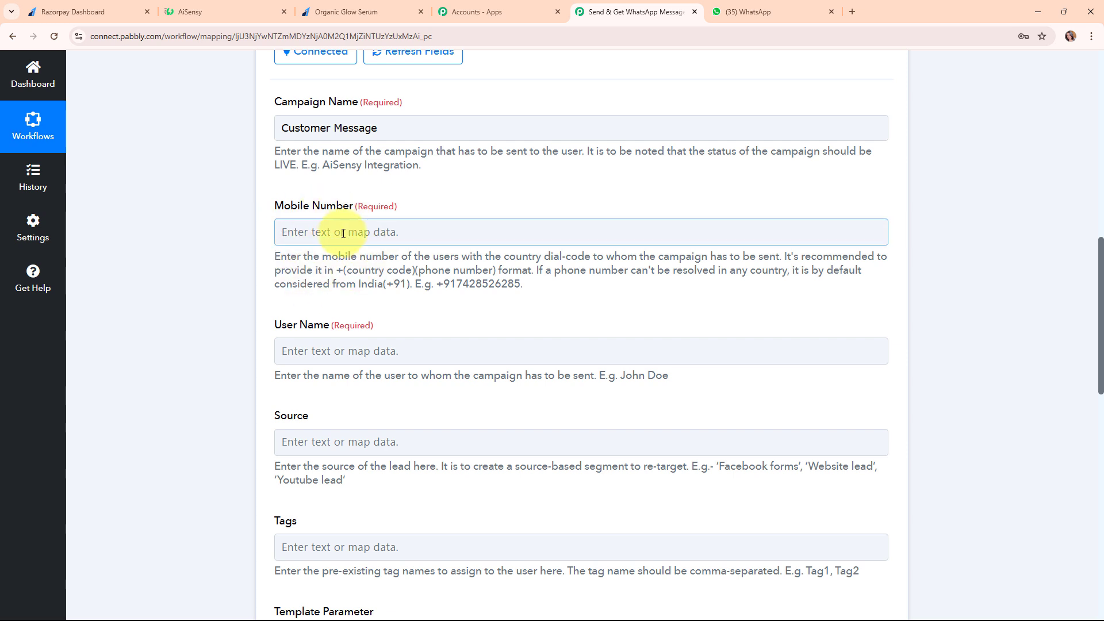
{"action": "left_click", "coordinate": [343, 233]}
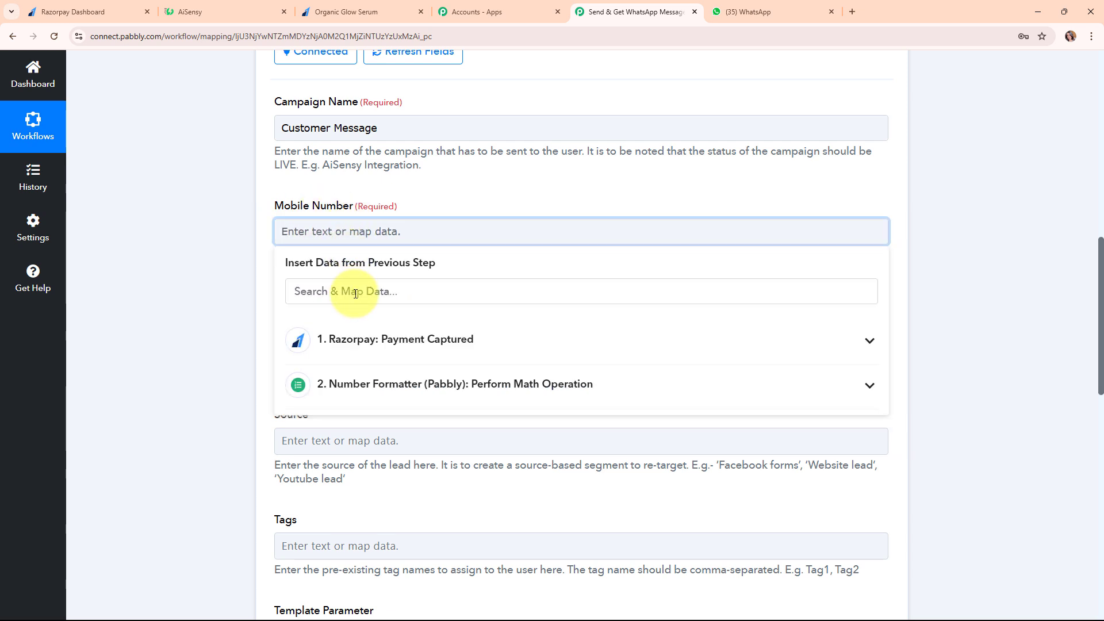
{"action": "left_click", "coordinate": [355, 292]}
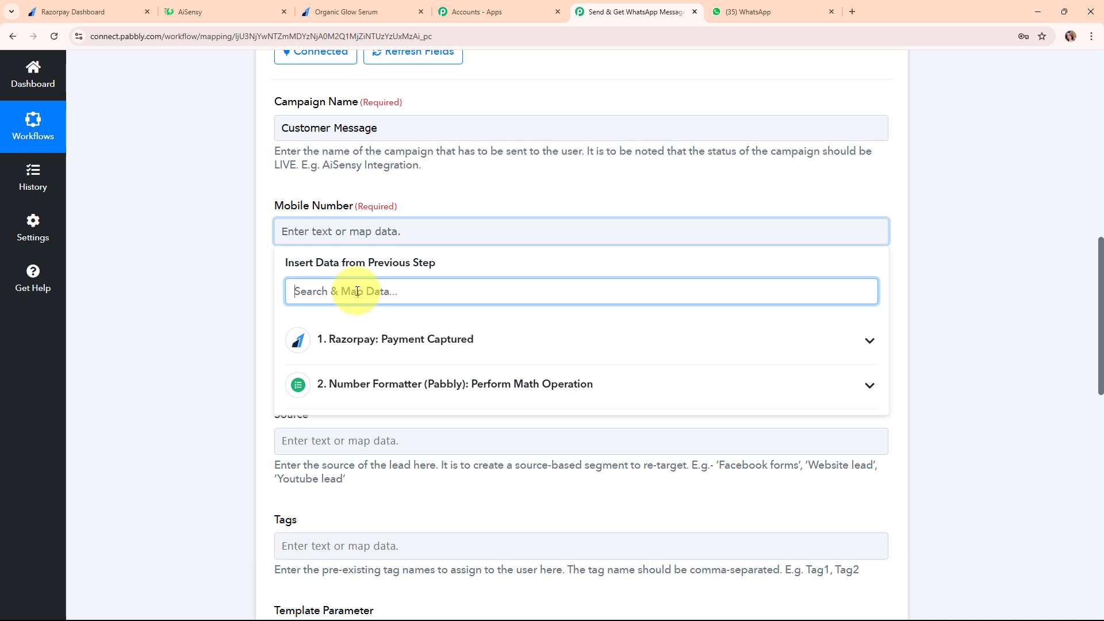
{"action": "type", "text": "ph"}
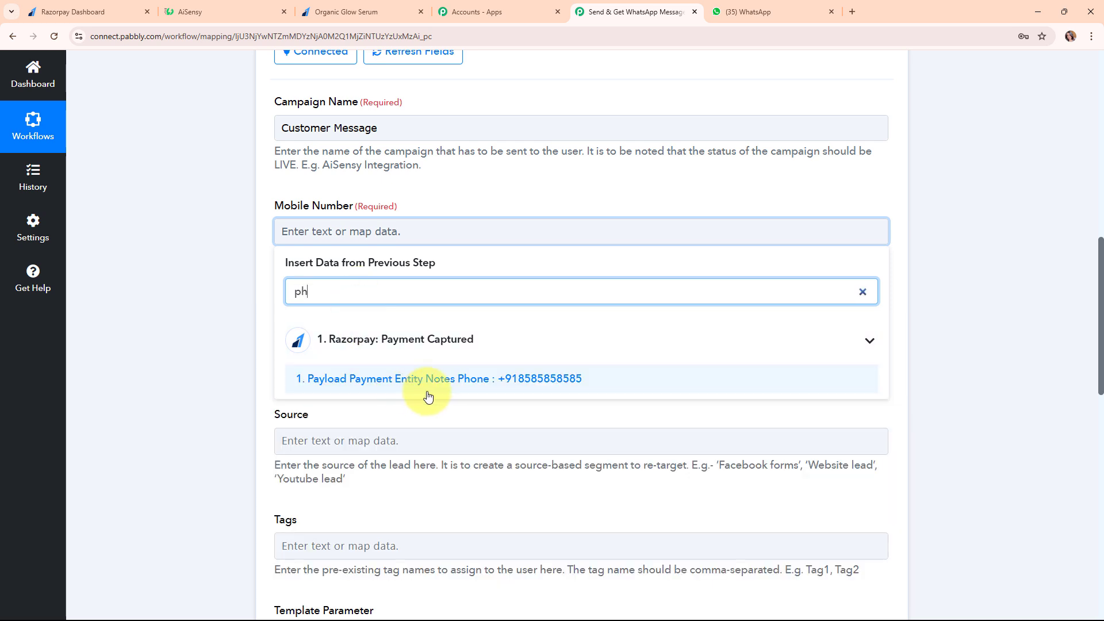
{"action": "left_click", "coordinate": [443, 380]}
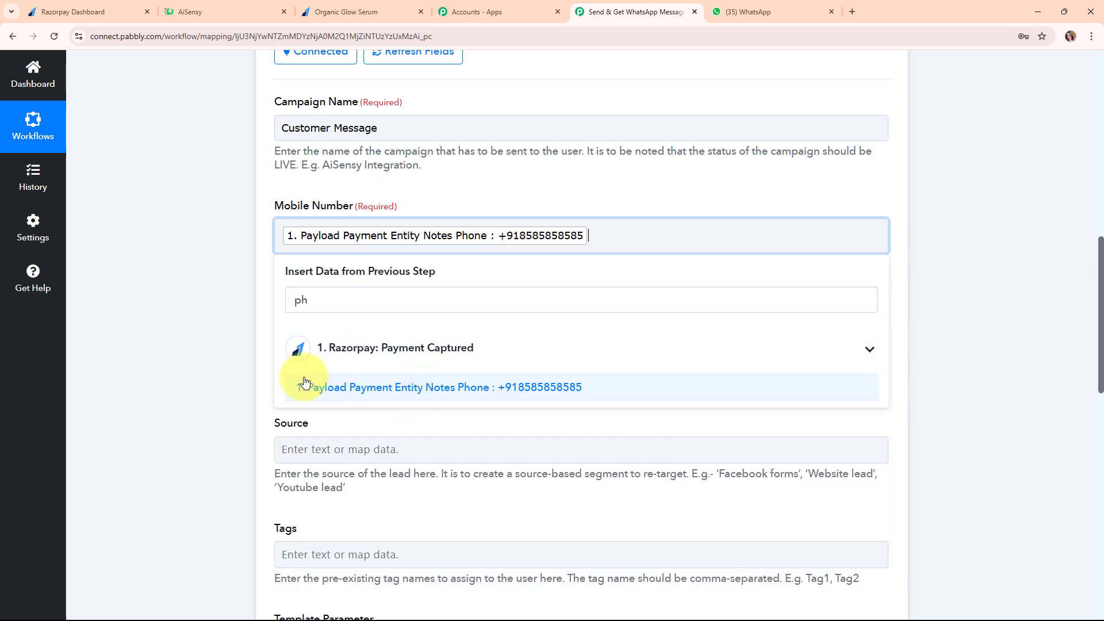
{"action": "left_click", "coordinate": [206, 316]}
{"action": "scroll", "coordinate": [577, 413], "scroll_direction": "down", "scroll_amount": 2}
{"action": "scroll", "coordinate": [578, 416], "scroll_direction": "down", "scroll_amount": 1}
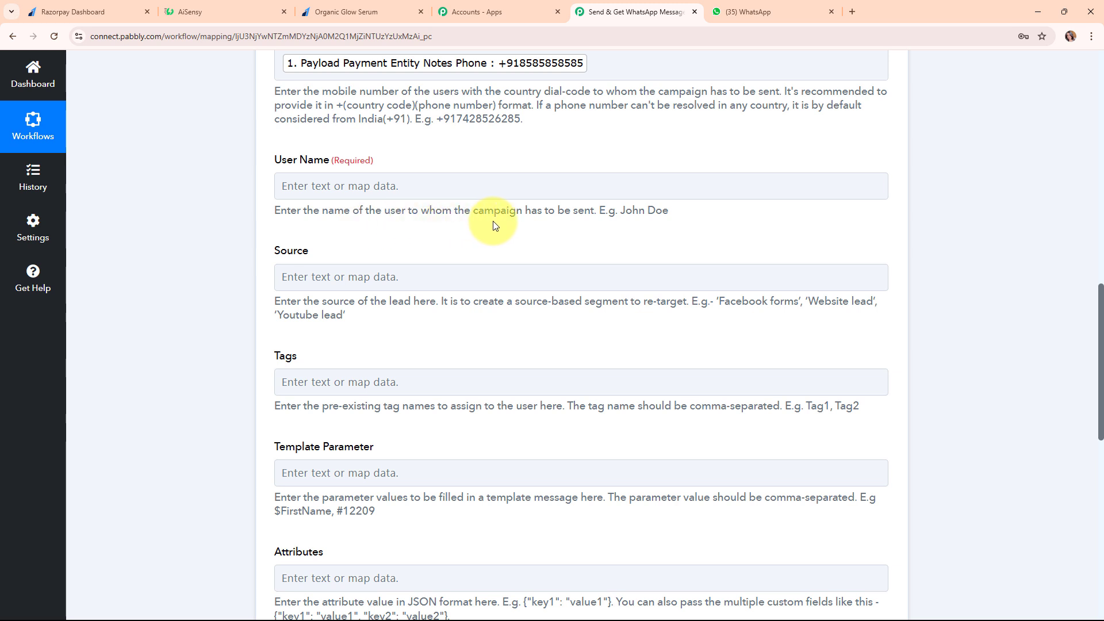
Map Razorpay's Notes Name field into User Name
{"action": "left_click", "coordinate": [477, 189]}
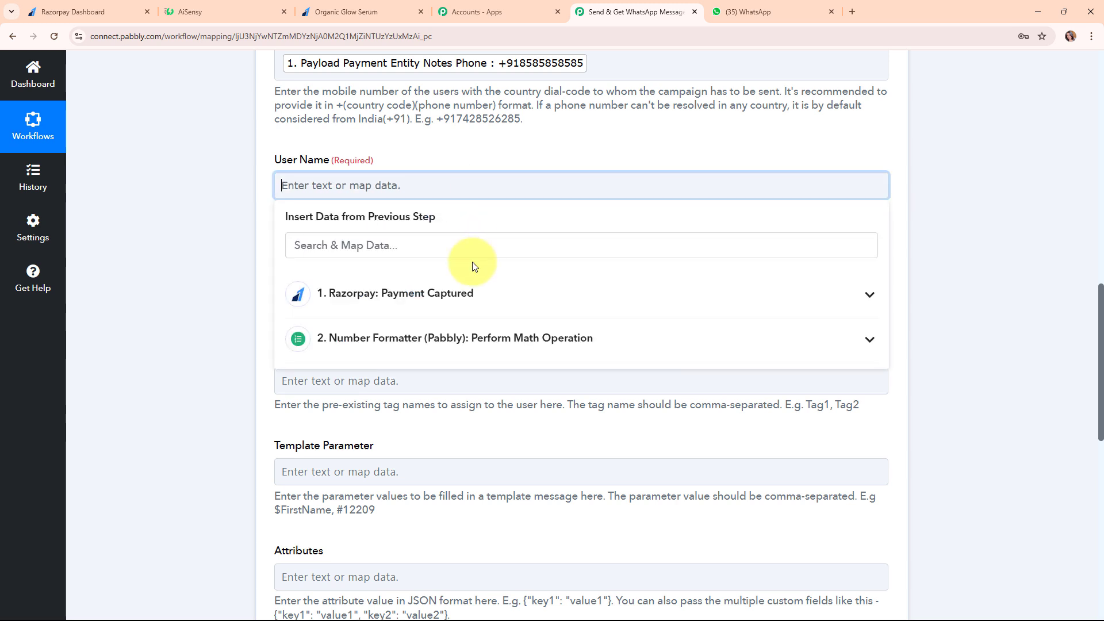
{"action": "left_click", "coordinate": [475, 248]}
{"action": "type", "text": "na"}
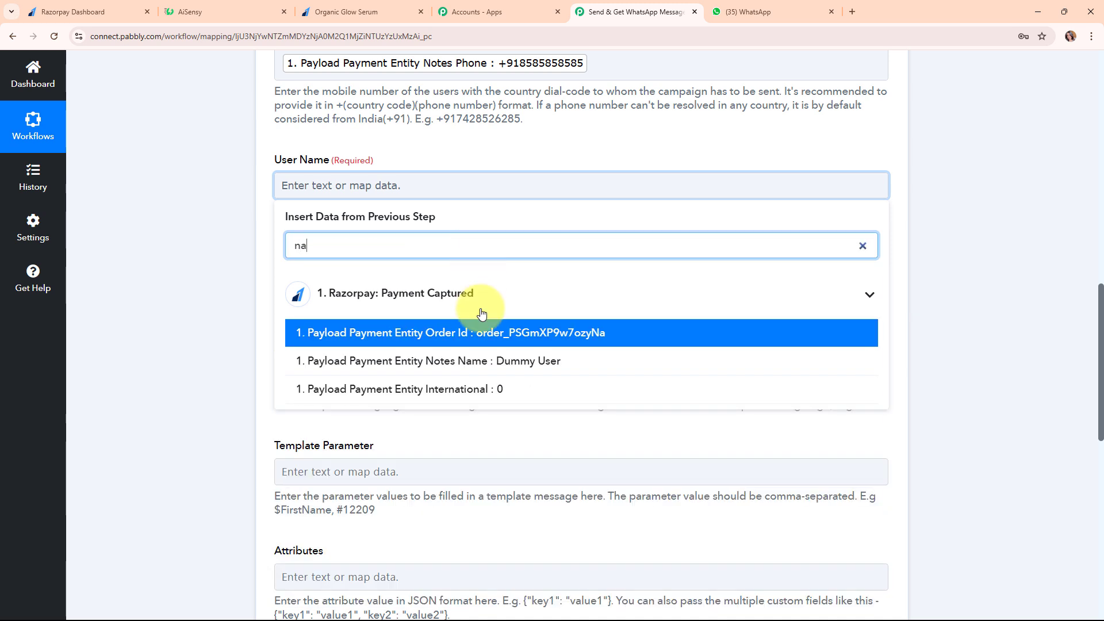
{"action": "left_click", "coordinate": [483, 360]}
{"action": "left_click", "coordinate": [199, 251]}
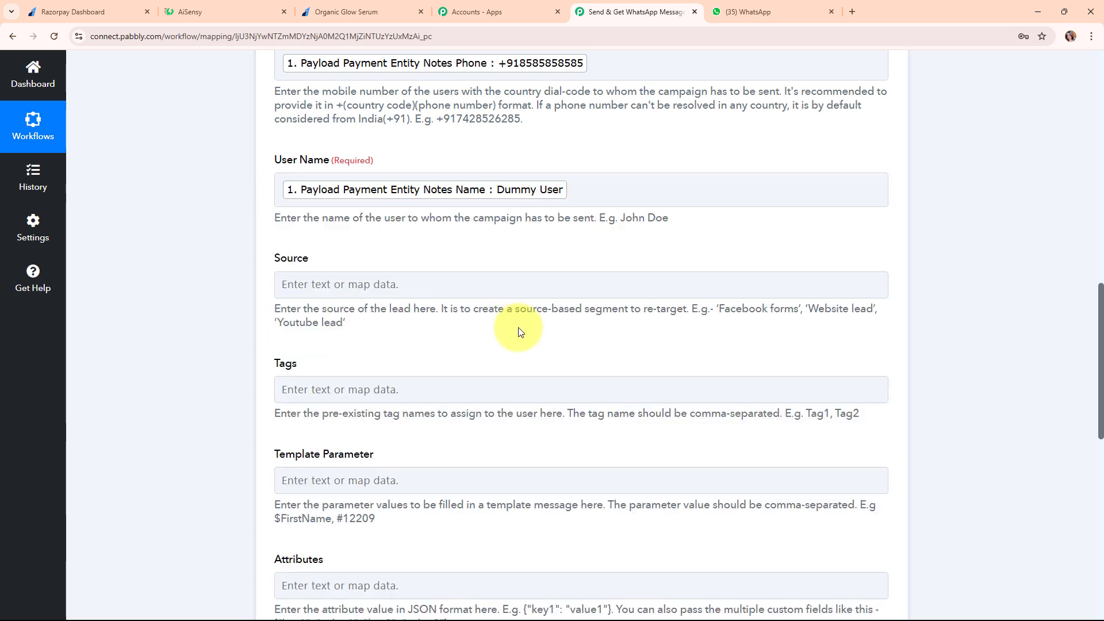
{"action": "scroll", "coordinate": [504, 328], "scroll_direction": "down", "scroll_amount": 1}
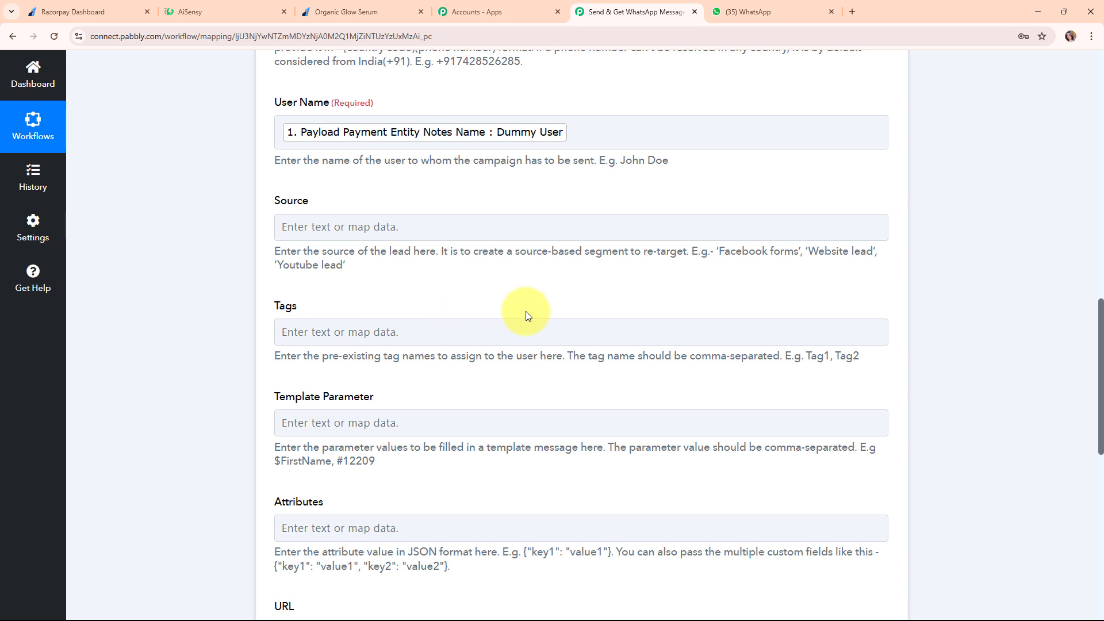
{"action": "scroll", "coordinate": [527, 311], "scroll_direction": "down", "scroll_amount": 3}
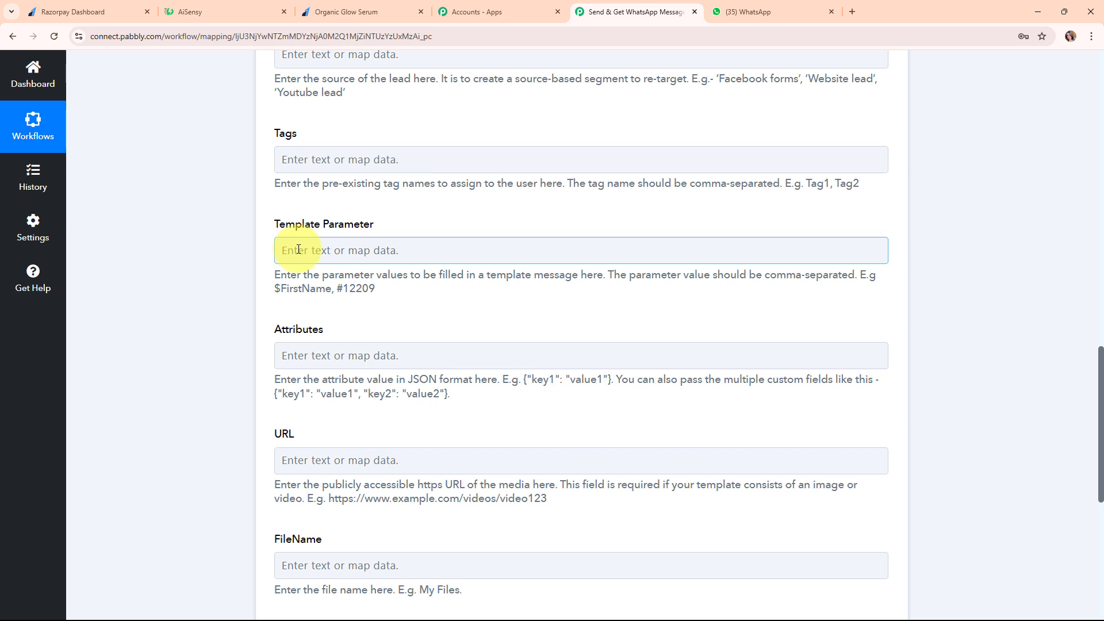
Fill Template Parameter with the notes name, a comma, then the Number Formatter Result 499
{"action": "left_click", "coordinate": [298, 249]}
{"action": "left_click", "coordinate": [334, 308]}
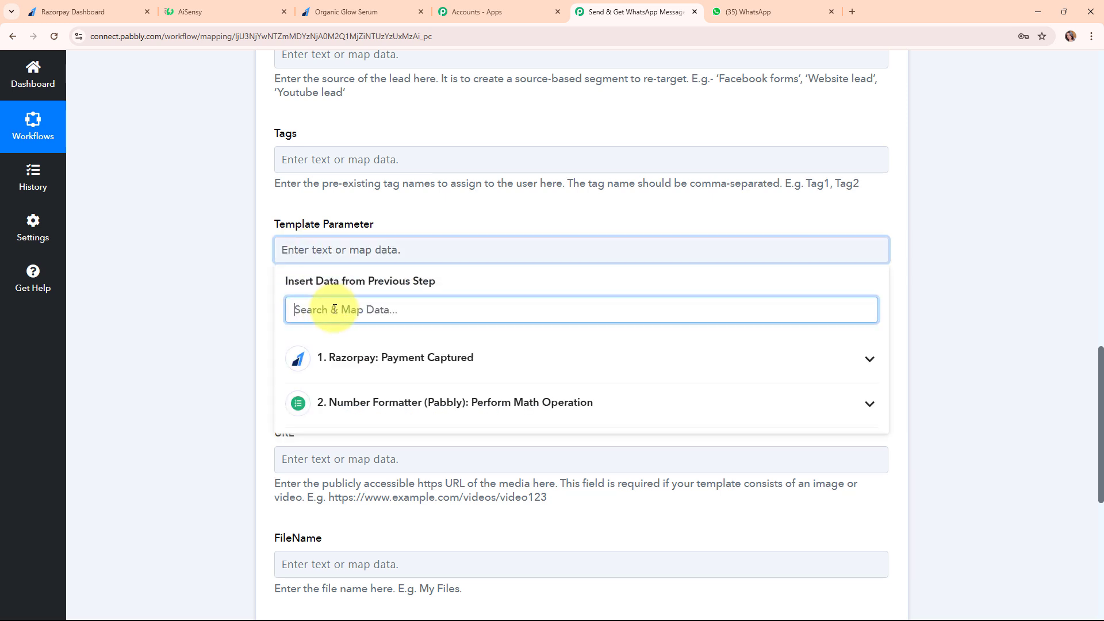
{"action": "type", "text": "nam"}
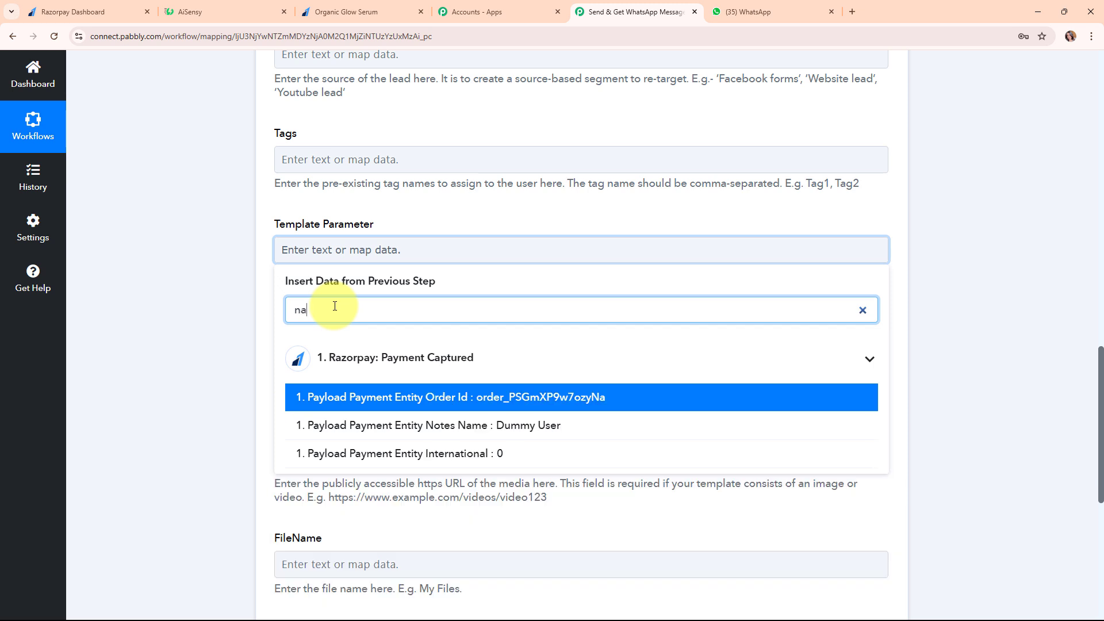
{"action": "left_click", "coordinate": [460, 401]}
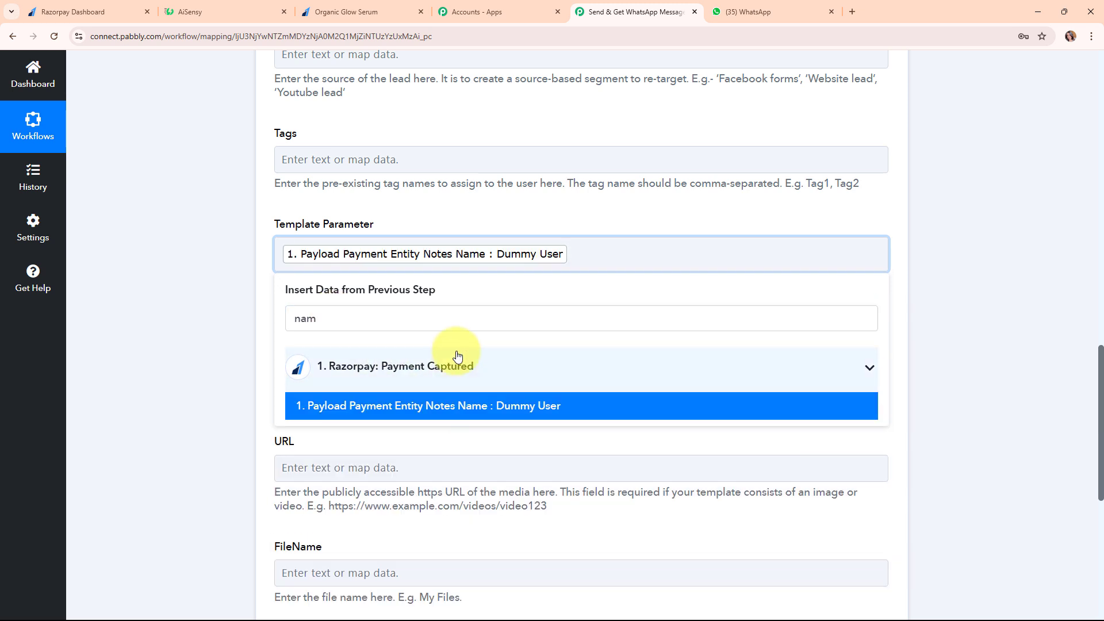
{"action": "type", "text": ","}
{"action": "left_click", "coordinate": [435, 320]}
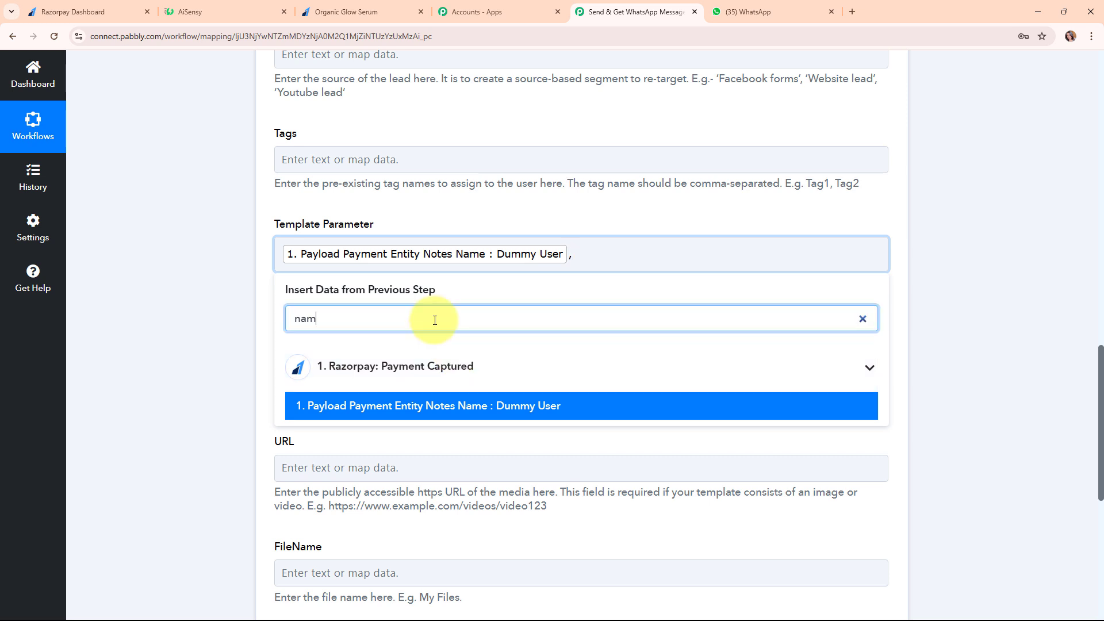
{"action": "key", "text": "BackSpace"}
{"action": "key", "text": "BackSpace"}
{"action": "key", "text": "BackSpace"}
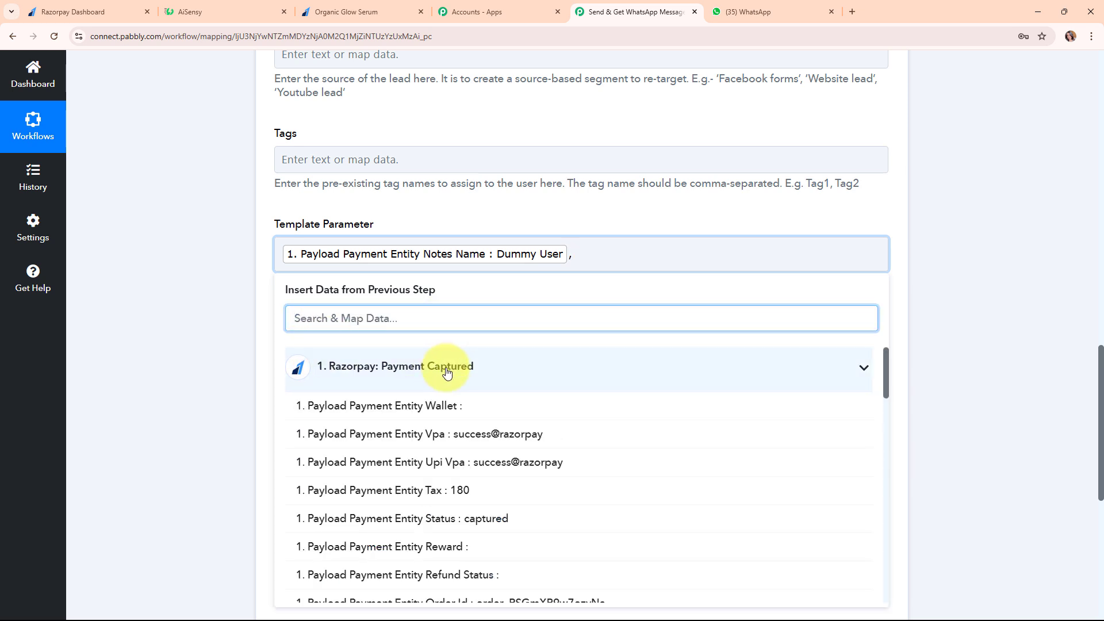
{"action": "left_click", "coordinate": [448, 372]}
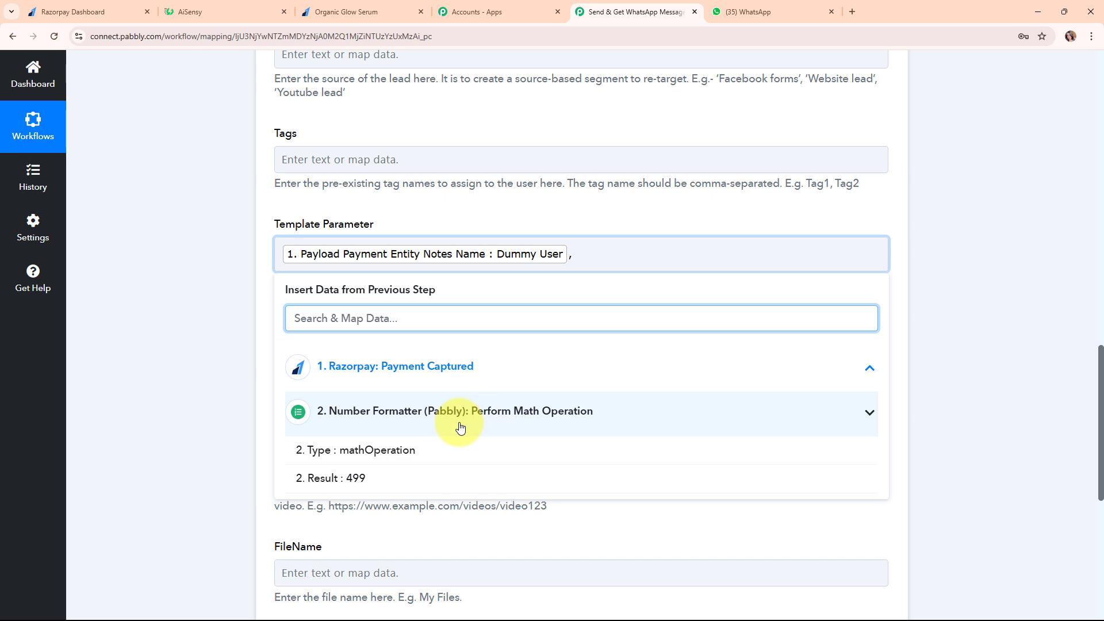
{"action": "left_click", "coordinate": [360, 489]}
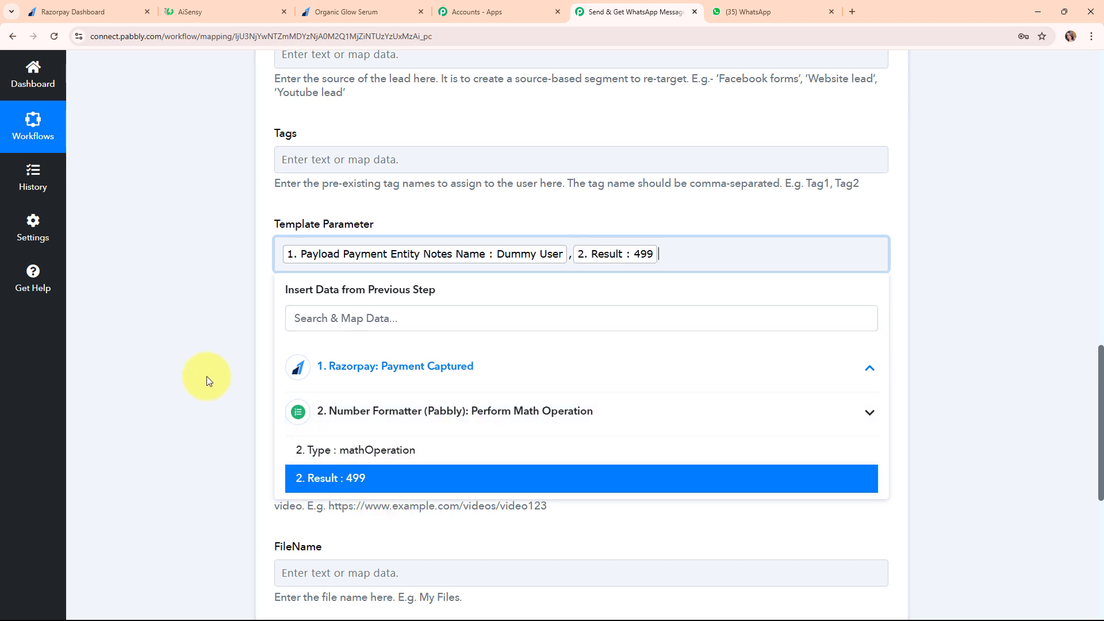
{"action": "left_click", "coordinate": [206, 376]}
{"action": "scroll", "coordinate": [641, 456], "scroll_direction": "down", "scroll_amount": 3}
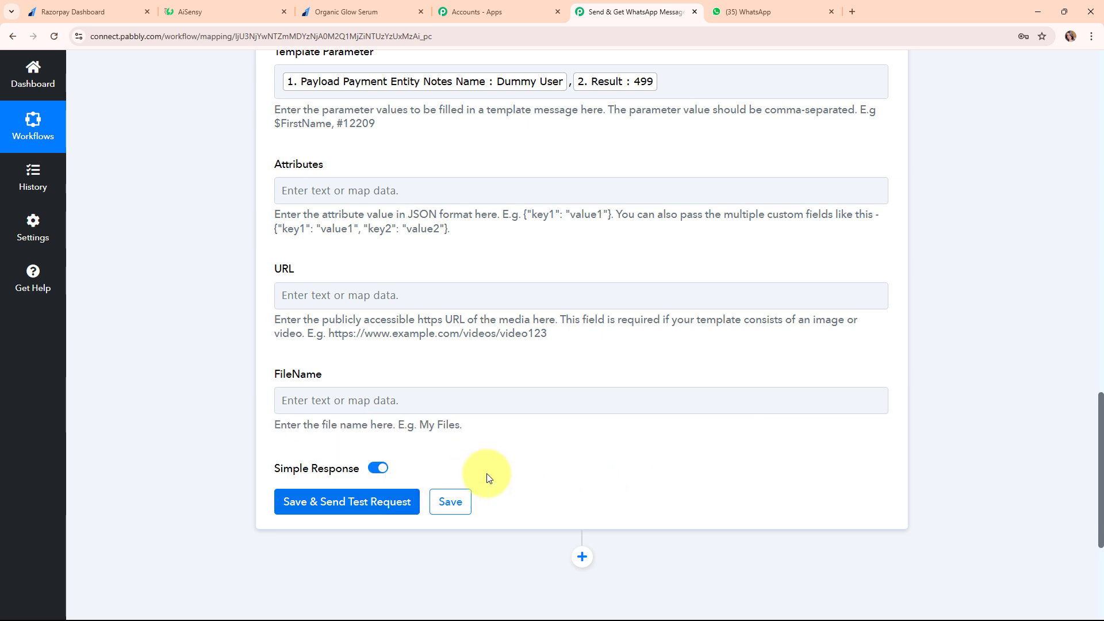
Replace the mapped mobile number token with a fixed +91 mobile number
{"action": "scroll", "coordinate": [753, 440], "scroll_direction": "up", "scroll_amount": 7}
{"action": "scroll", "coordinate": [755, 440], "scroll_direction": "up", "scroll_amount": 6}
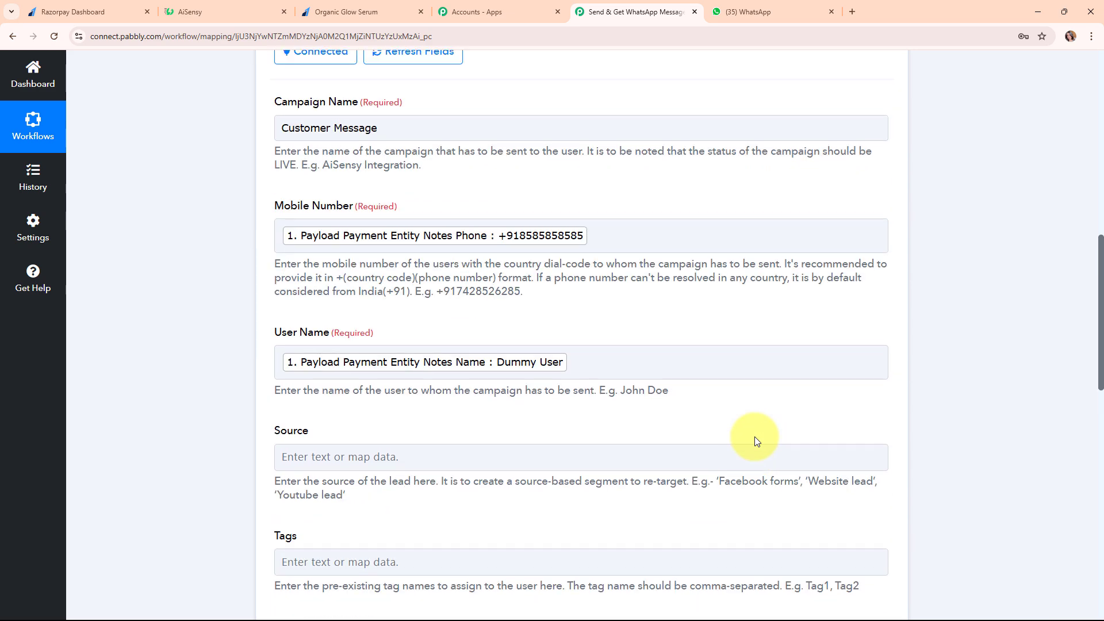
{"action": "left_click", "coordinate": [623, 409]}
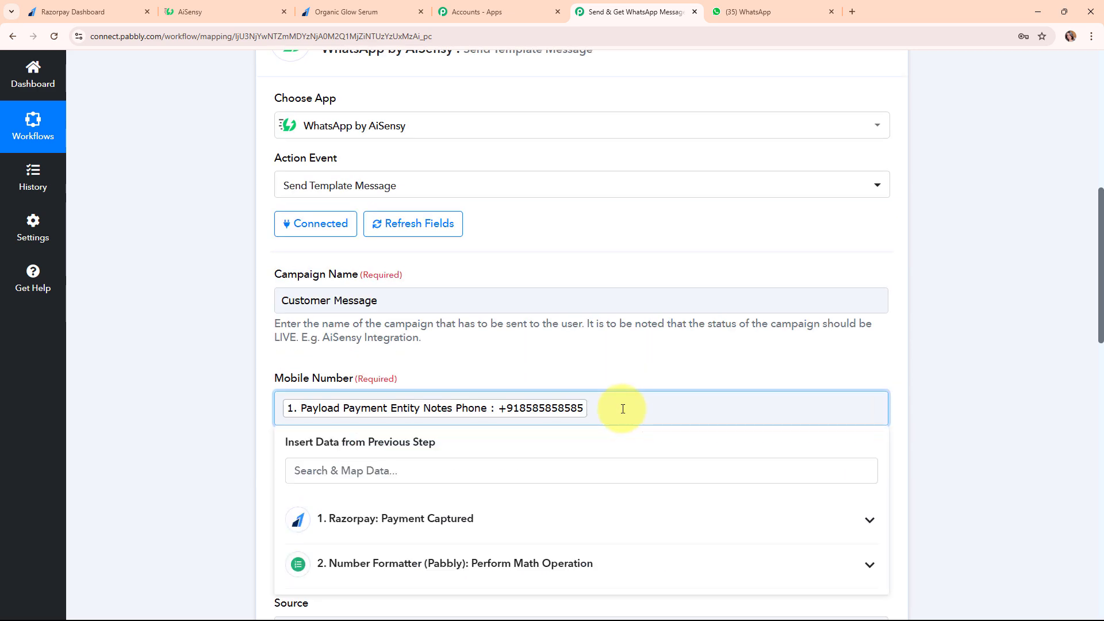
{"action": "key", "text": "BackSpace"}
{"action": "type", "text": "+91"}
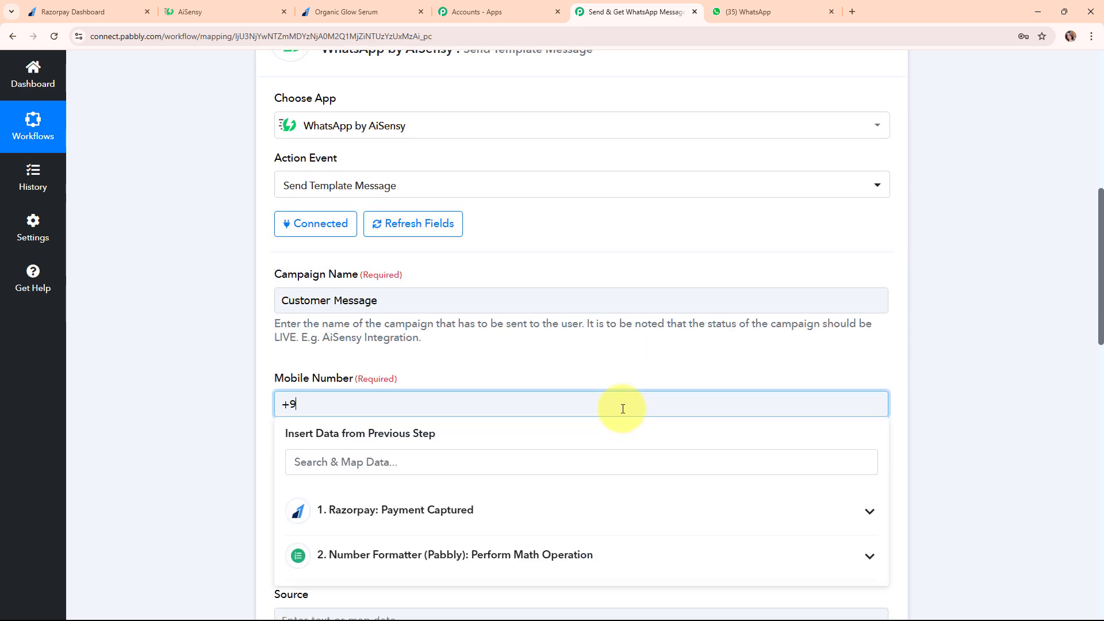
{"action": "left_click", "coordinate": [219, 374]}
Save and send the test request, confirm the successful response, then check WhatsApp
{"action": "scroll", "coordinate": [971, 479], "scroll_direction": "down", "scroll_amount": 12}
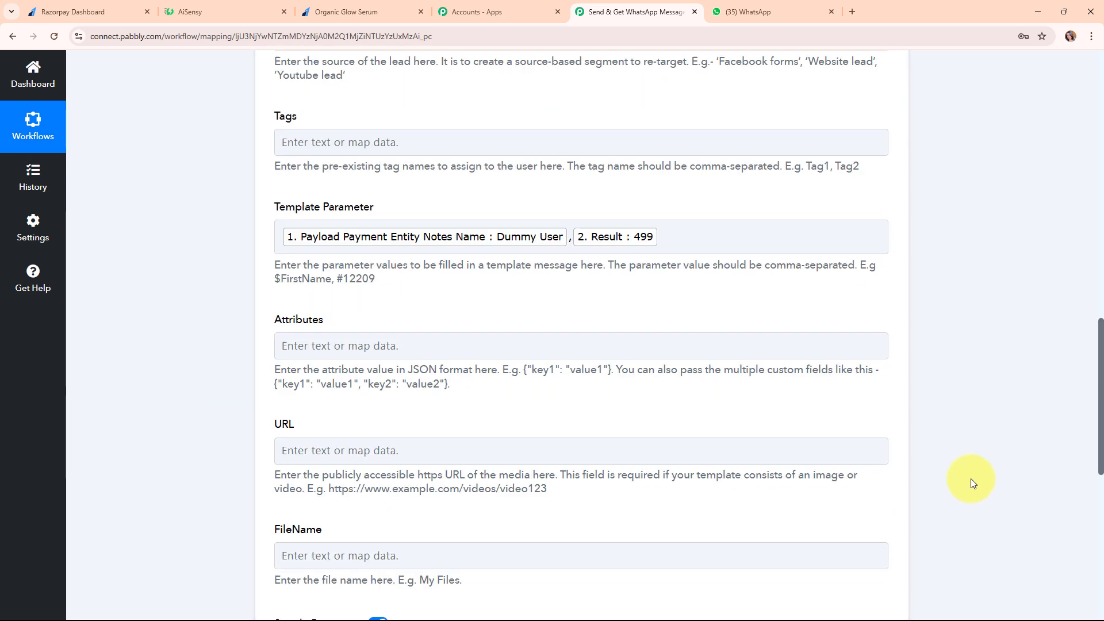
{"action": "left_click", "coordinate": [317, 437]}
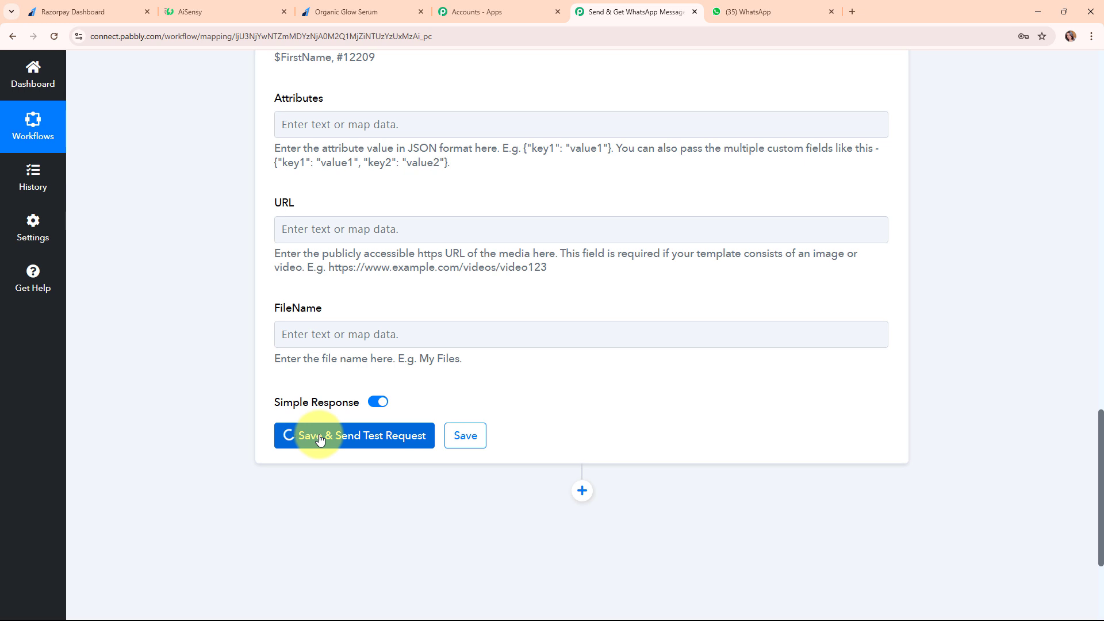
{"action": "left_click", "coordinate": [320, 440]}
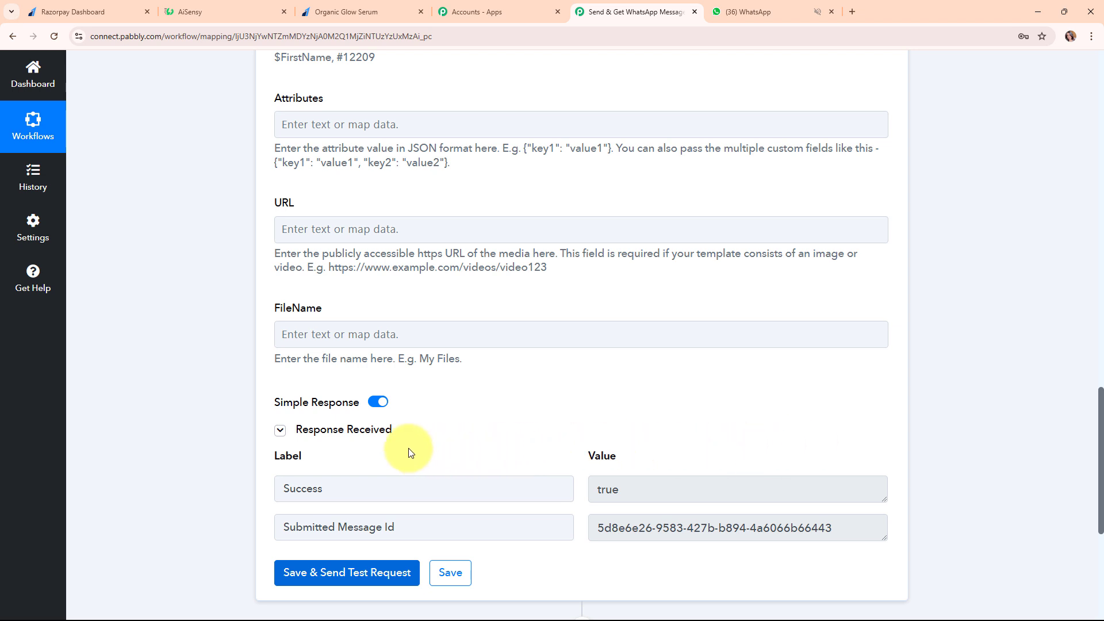
{"action": "left_click", "coordinate": [747, 12]}
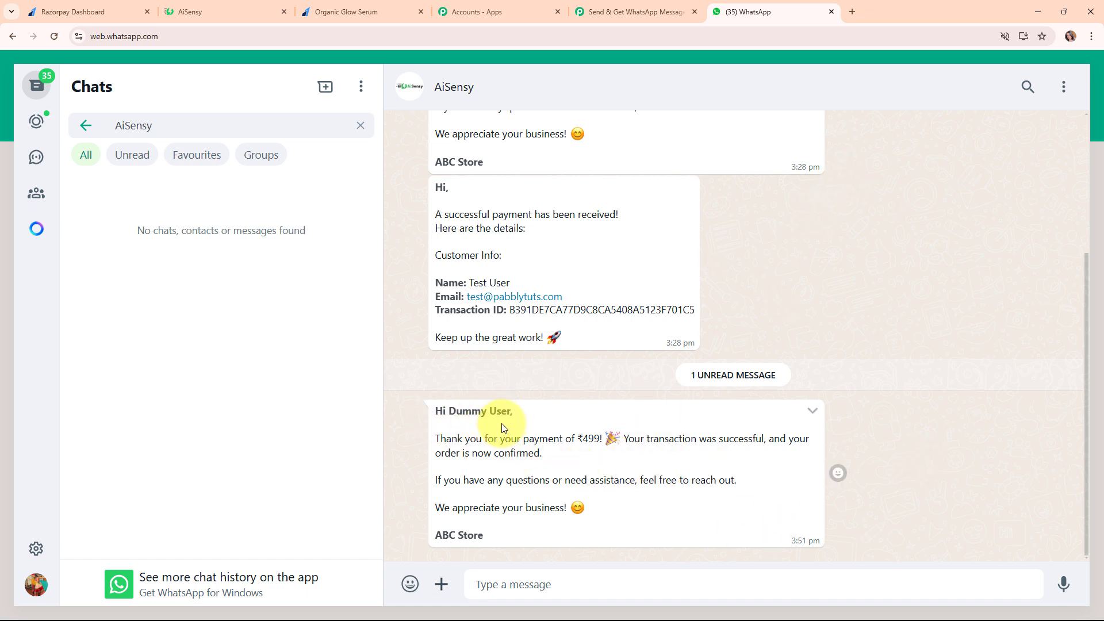
Read the new ₹499 thank-you message in WhatsApp Web, then go back to Pabbly
{"action": "left_click_drag", "start_coordinate": [435, 437], "coordinate": [605, 514]}
{"action": "left_click", "coordinate": [605, 513]}
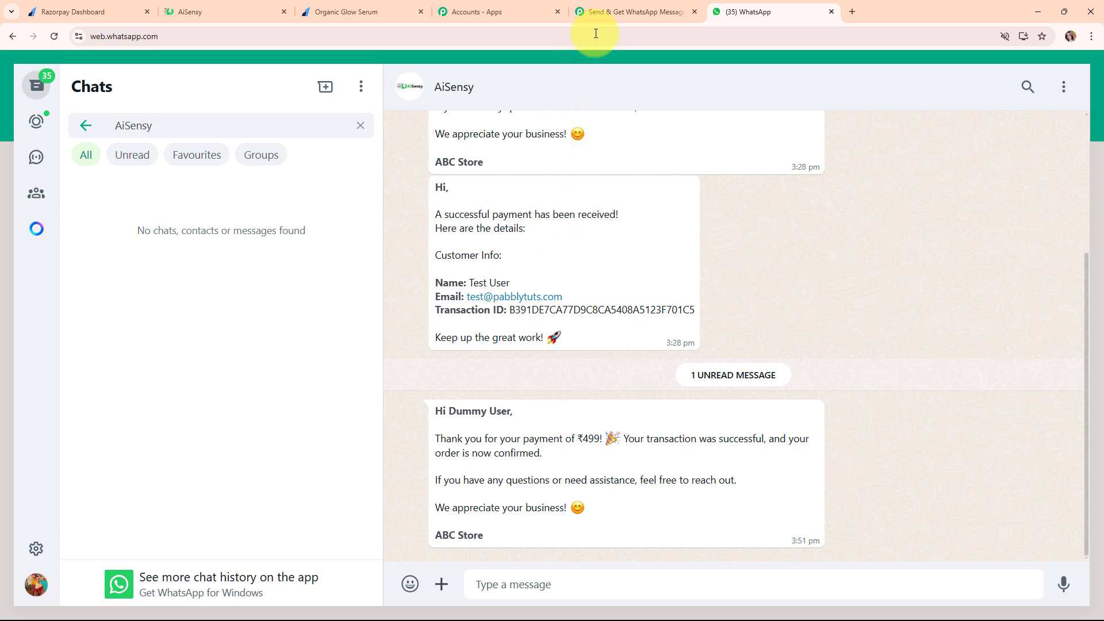
{"action": "left_click", "coordinate": [633, 5]}
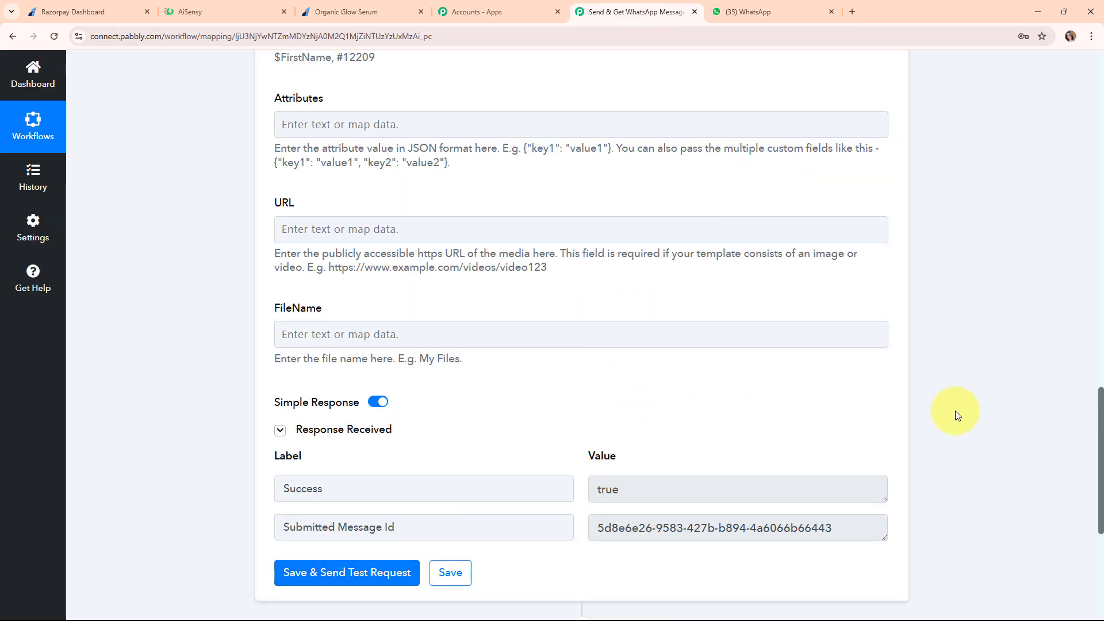
Add a new WhatsApp by AiSensy action step with the Send Template Message event
{"action": "scroll", "coordinate": [954, 410], "scroll_direction": "down", "scroll_amount": 3}
{"action": "scroll", "coordinate": [955, 411], "scroll_direction": "down", "scroll_amount": 1}
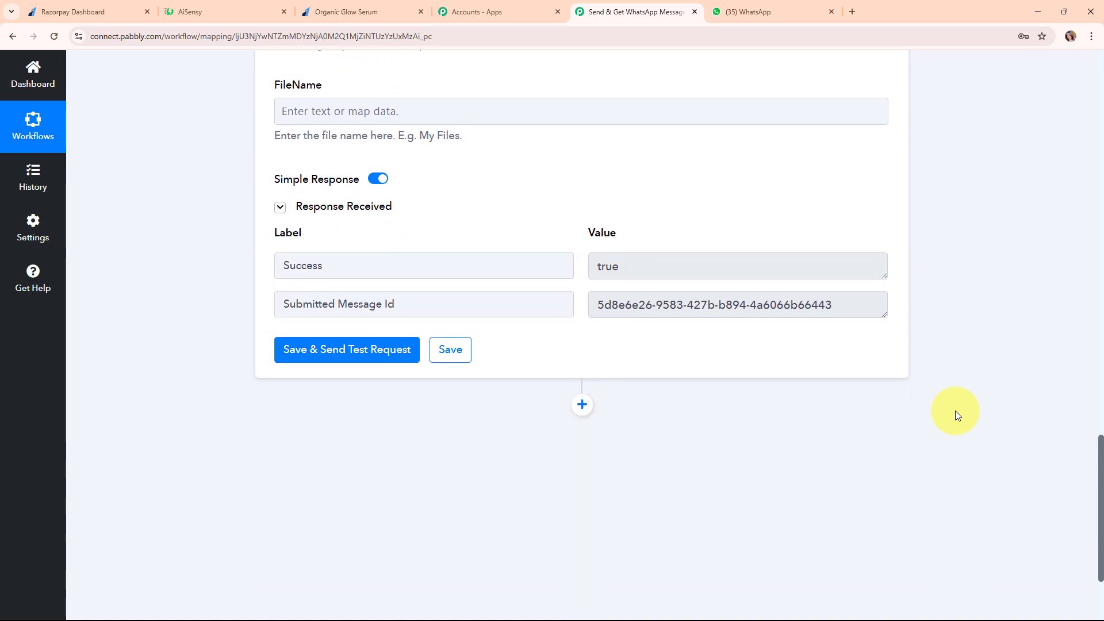
{"action": "left_click", "coordinate": [582, 398]}
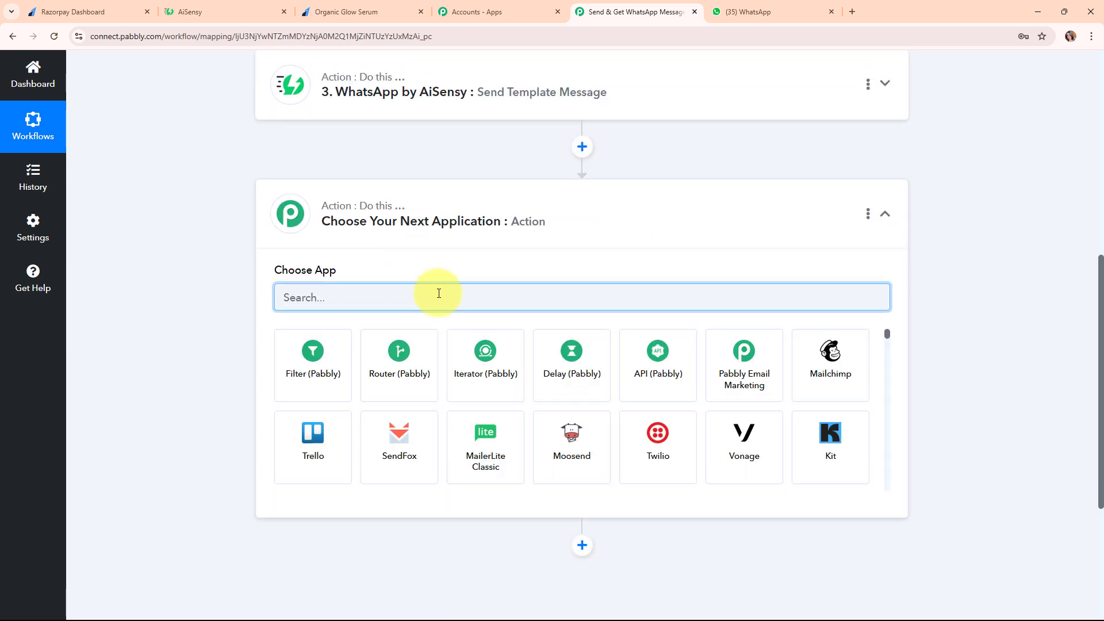
{"action": "type", "text": "what"}
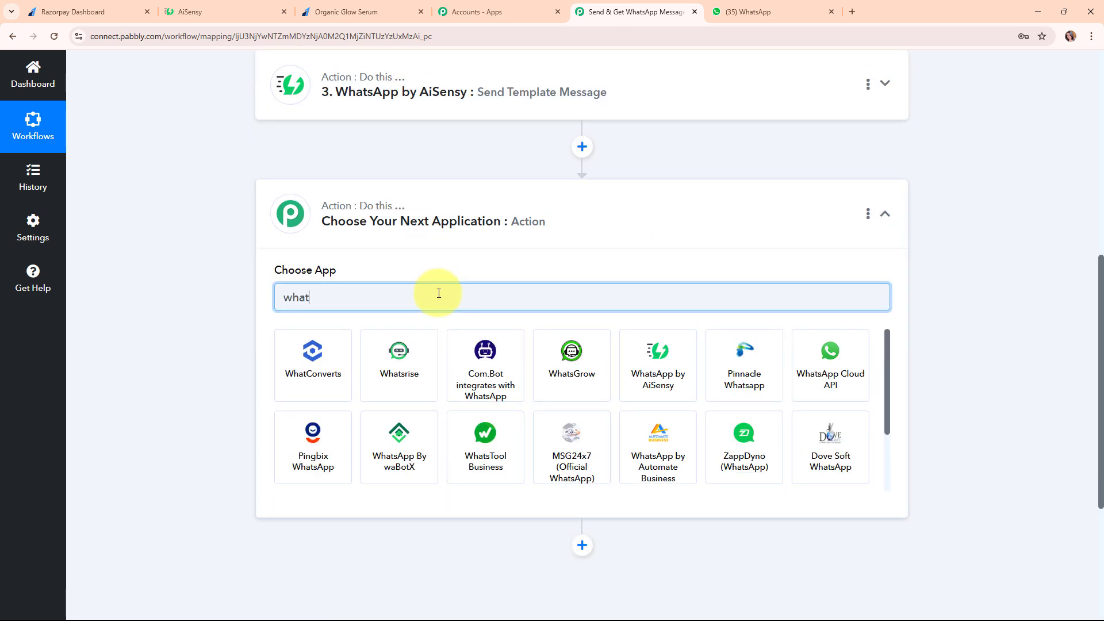
{"action": "left_click", "coordinate": [646, 376]}
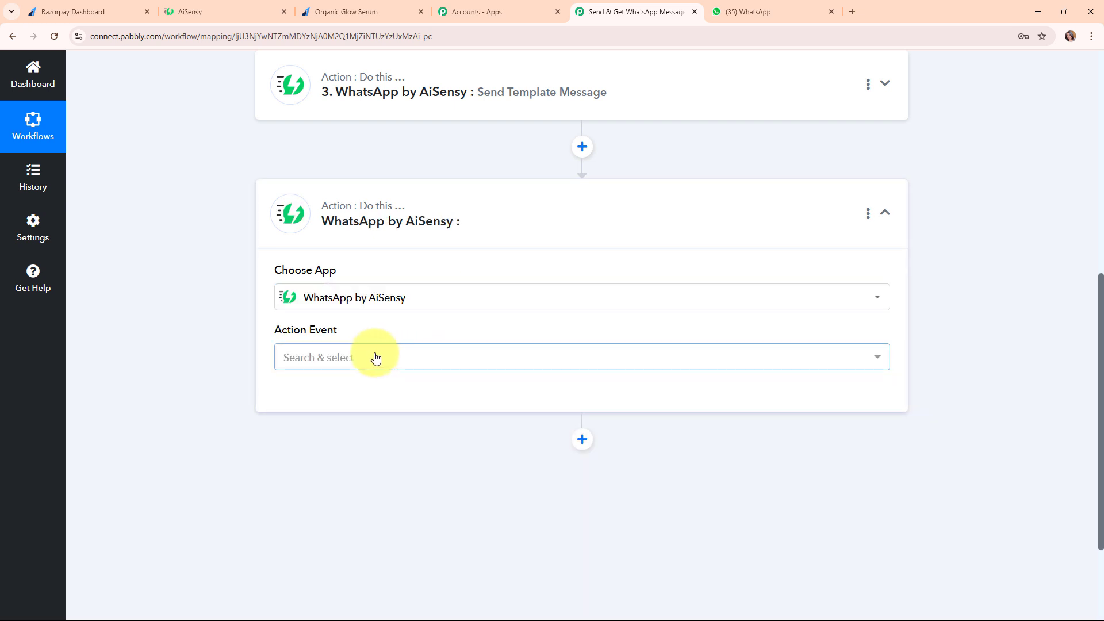
{"action": "left_click", "coordinate": [374, 357]}
{"action": "left_click", "coordinate": [409, 433]}
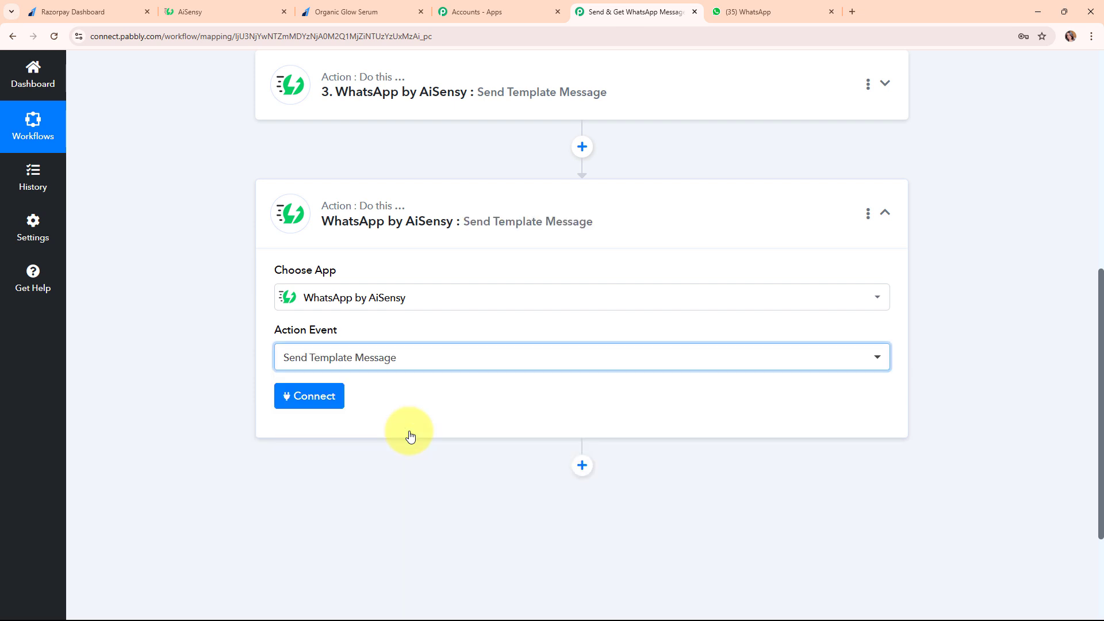
Link the step to the existing AiSensy connection and save it
{"action": "left_click", "coordinate": [292, 398]}
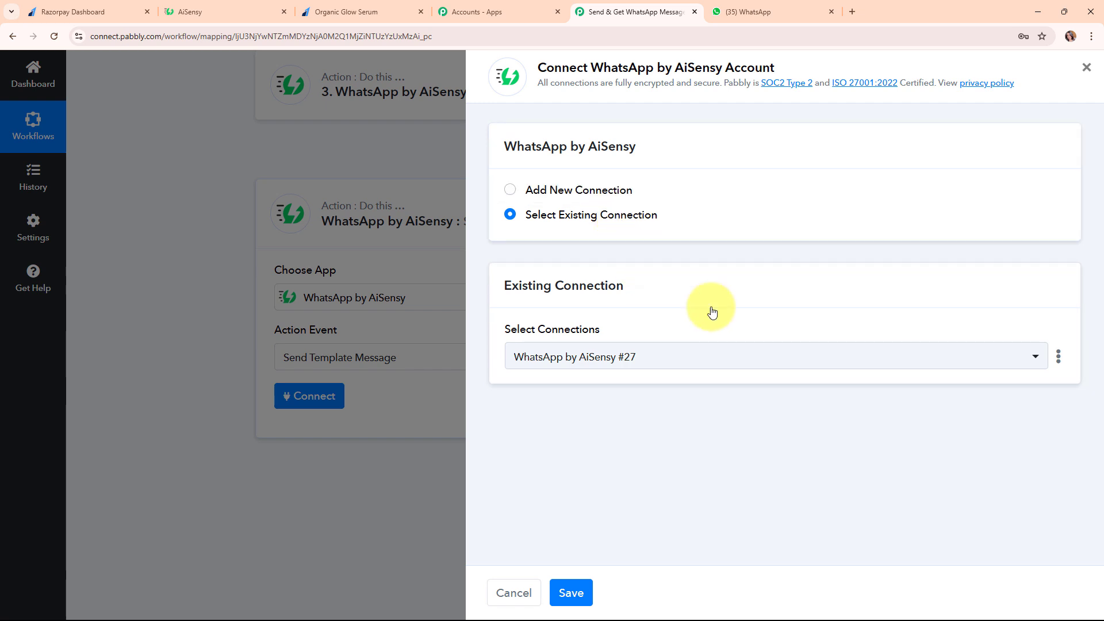
{"action": "left_click", "coordinate": [506, 320]}
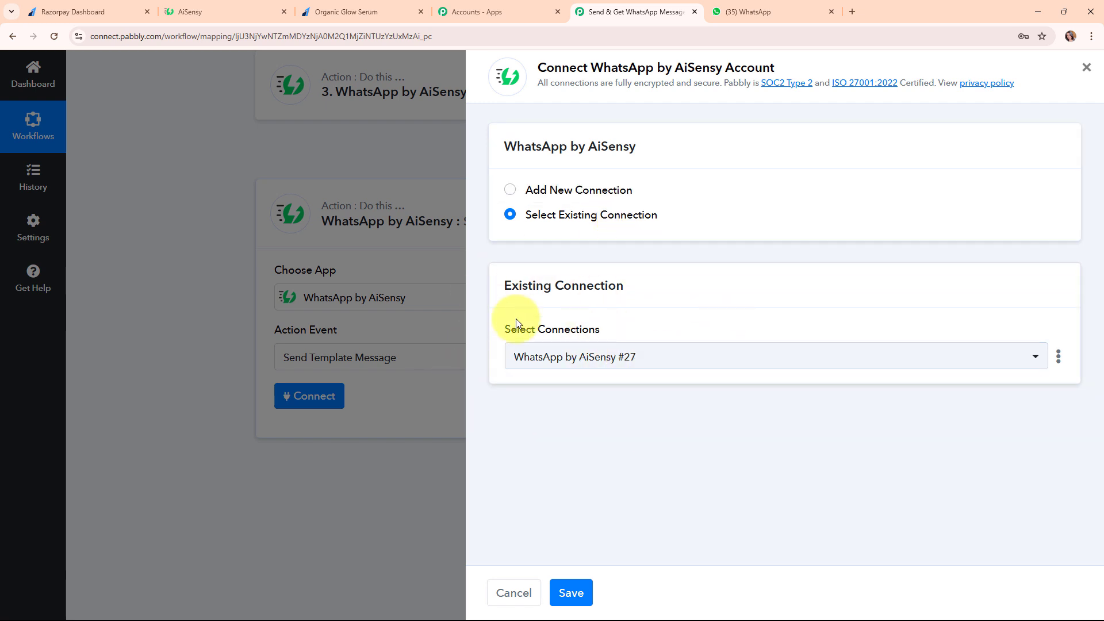
{"action": "left_click", "coordinate": [589, 602]}
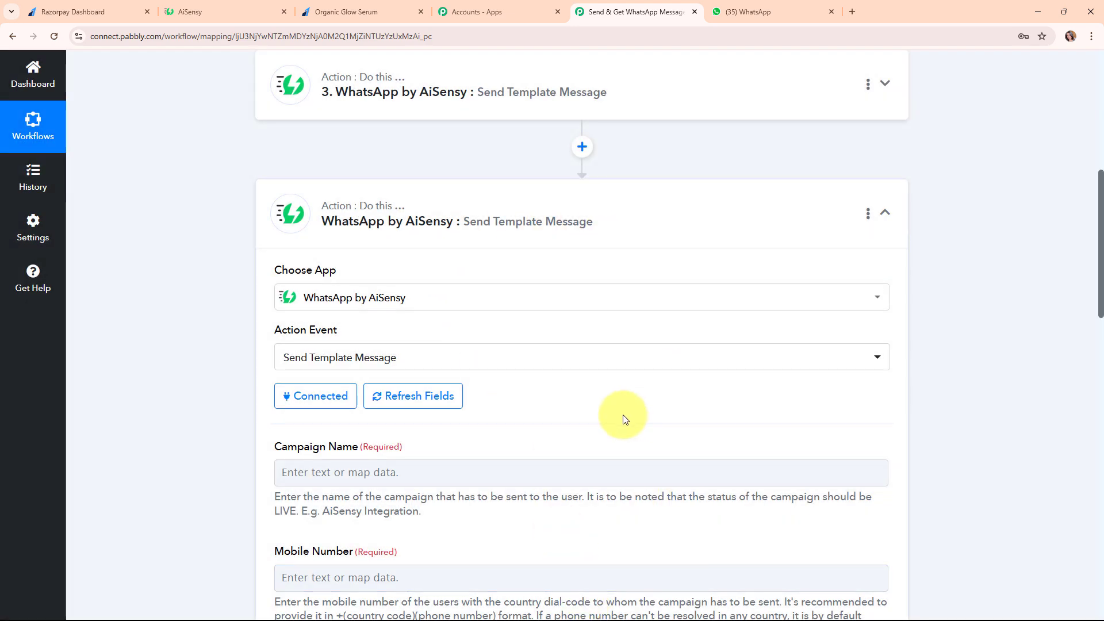
{"action": "scroll", "coordinate": [625, 419], "scroll_direction": "down", "scroll_amount": 4}
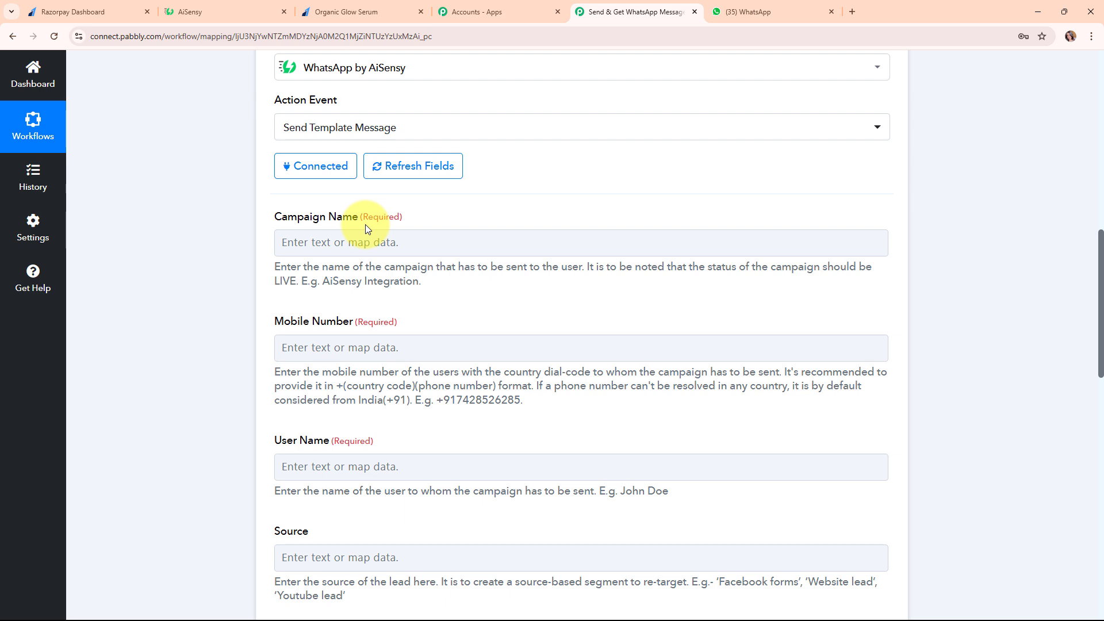
Review AiSensy's live Customer Alert campaign and its customer_alert template, copying the campaign name
{"action": "left_click", "coordinate": [244, 8]}
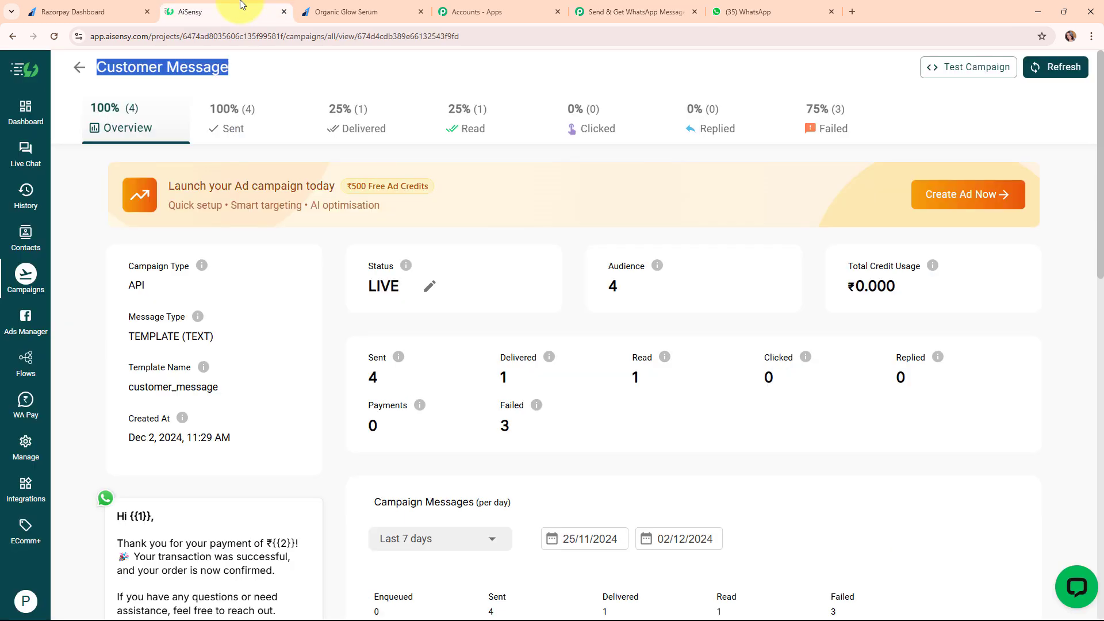
{"action": "left_click", "coordinate": [78, 67]}
{"action": "scroll", "coordinate": [488, 369], "scroll_direction": "down", "scroll_amount": 3}
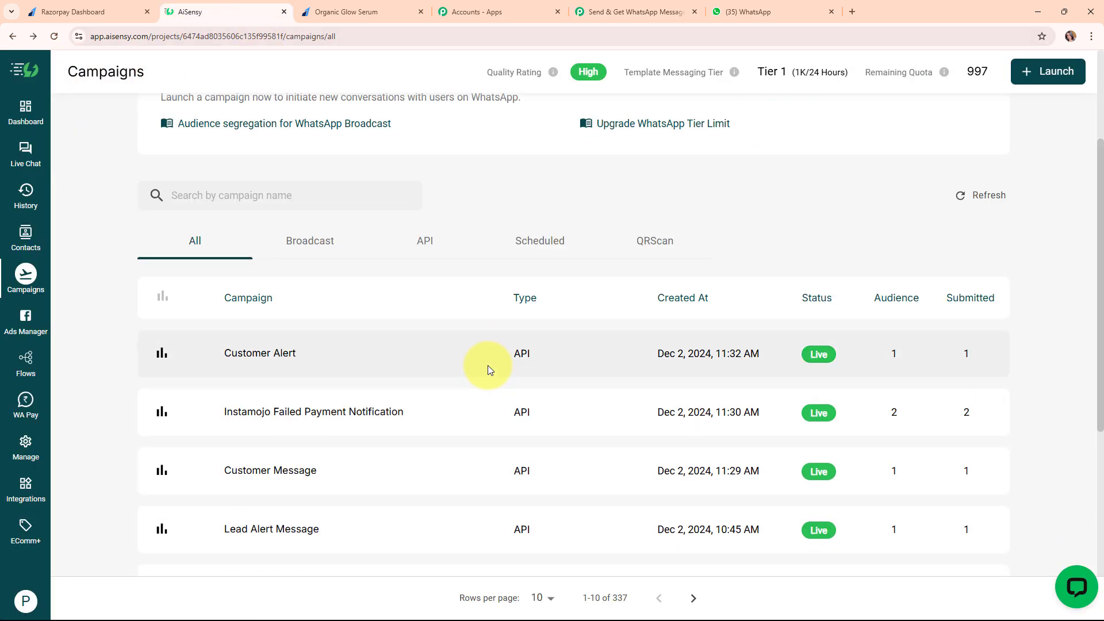
{"action": "left_click", "coordinate": [273, 355]}
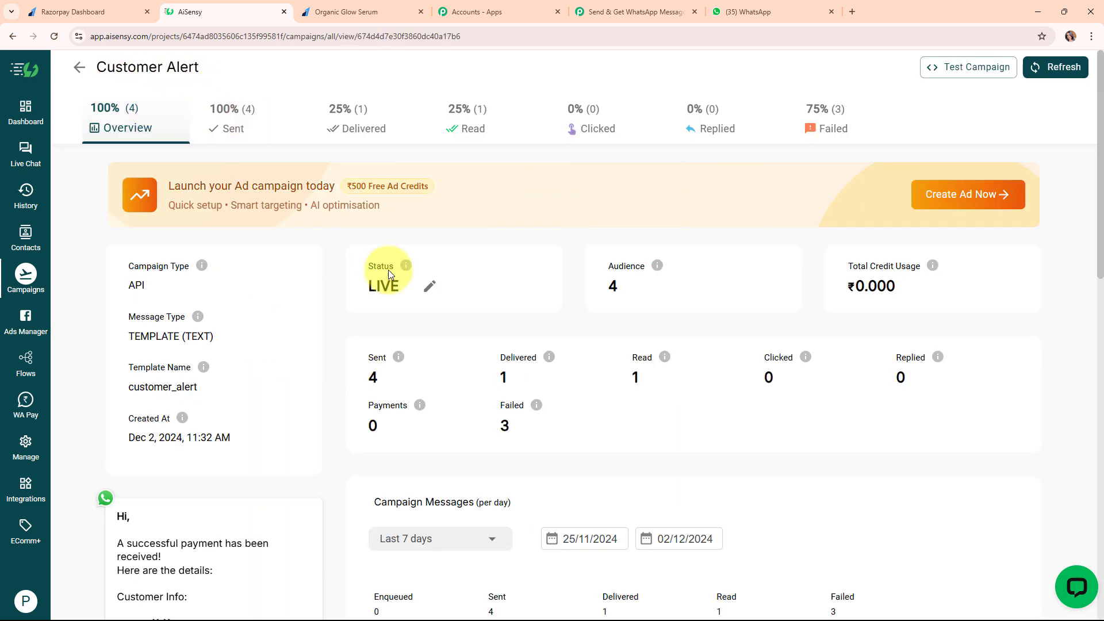
{"action": "double_click", "coordinate": [410, 288]}
{"action": "scroll", "coordinate": [395, 348], "scroll_direction": "down", "scroll_amount": 4}
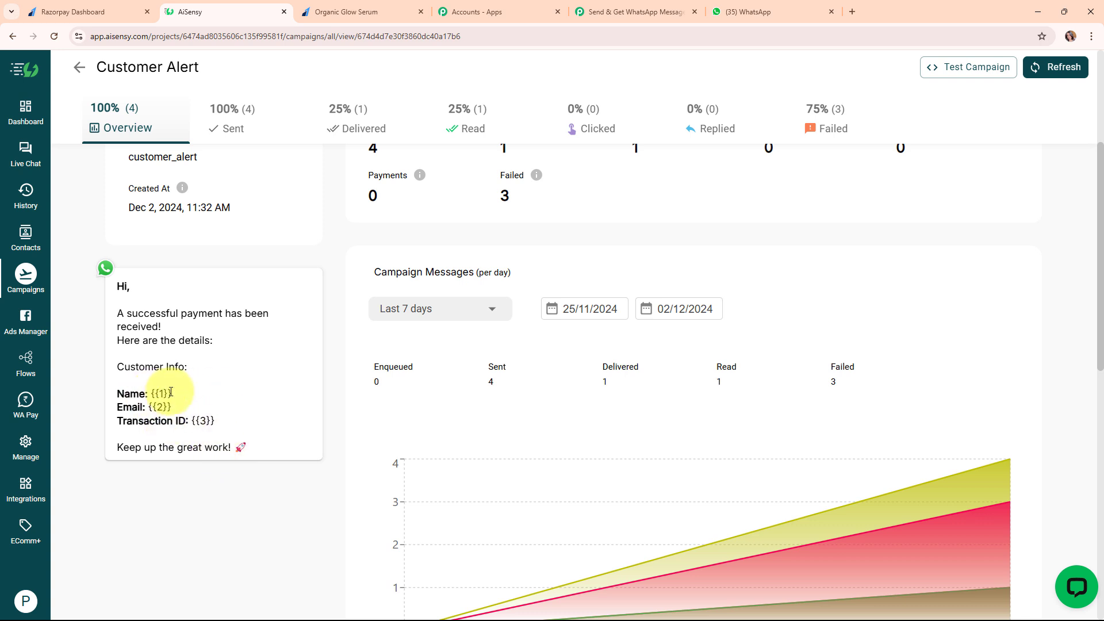
{"action": "scroll", "coordinate": [298, 373], "scroll_direction": "up", "scroll_amount": 4}
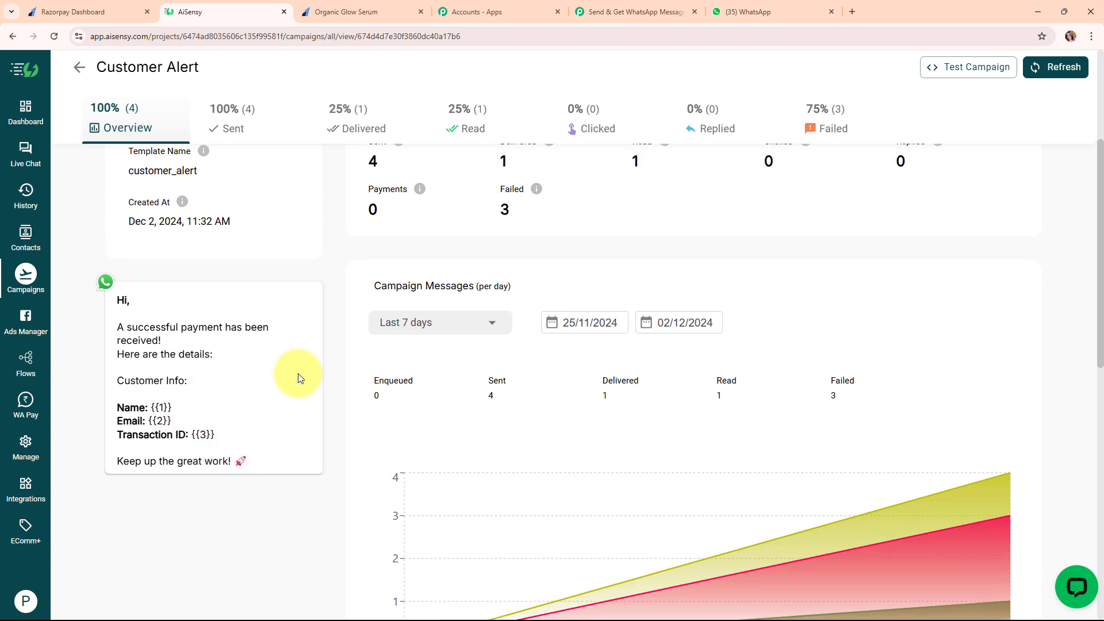
{"action": "left_click_drag", "start_coordinate": [107, 67], "coordinate": [75, 67]}
{"action": "key", "text": "ctrl+c"}
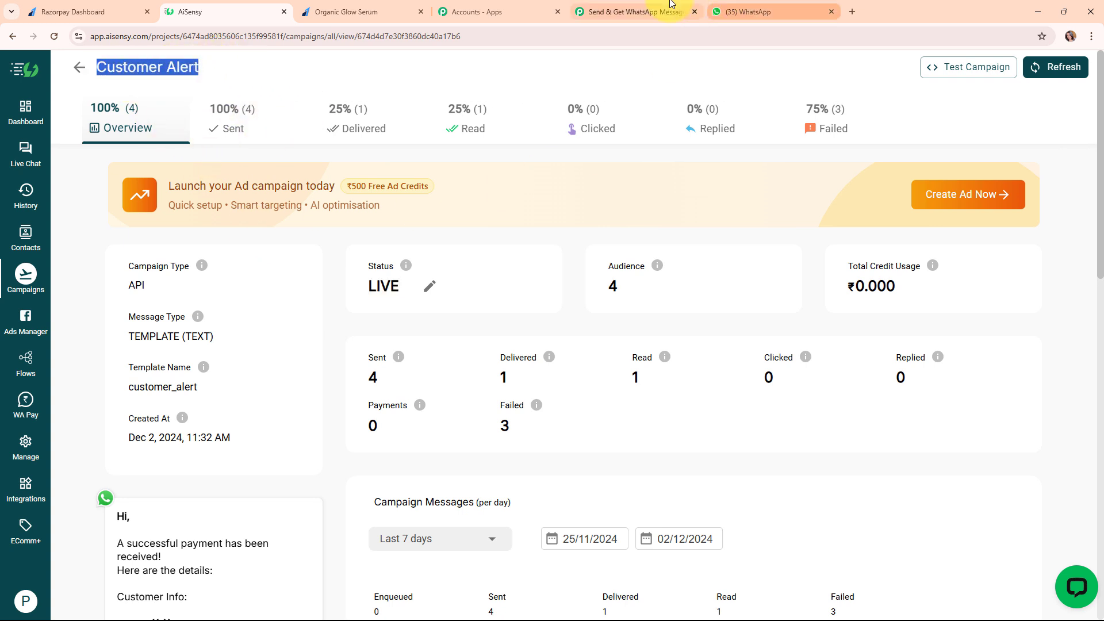
{"action": "left_click", "coordinate": [633, 12]}
Paste Customer Alert as the Campaign Name and paste the recipient's mobile number
{"action": "right_click", "coordinate": [318, 253]}
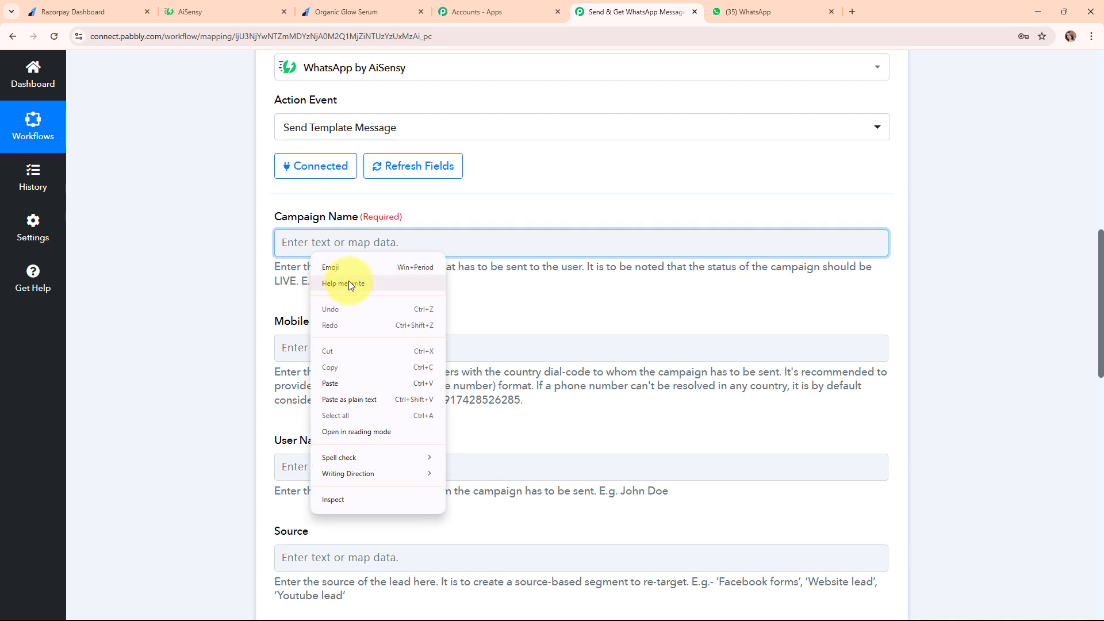
{"action": "left_click", "coordinate": [351, 381]}
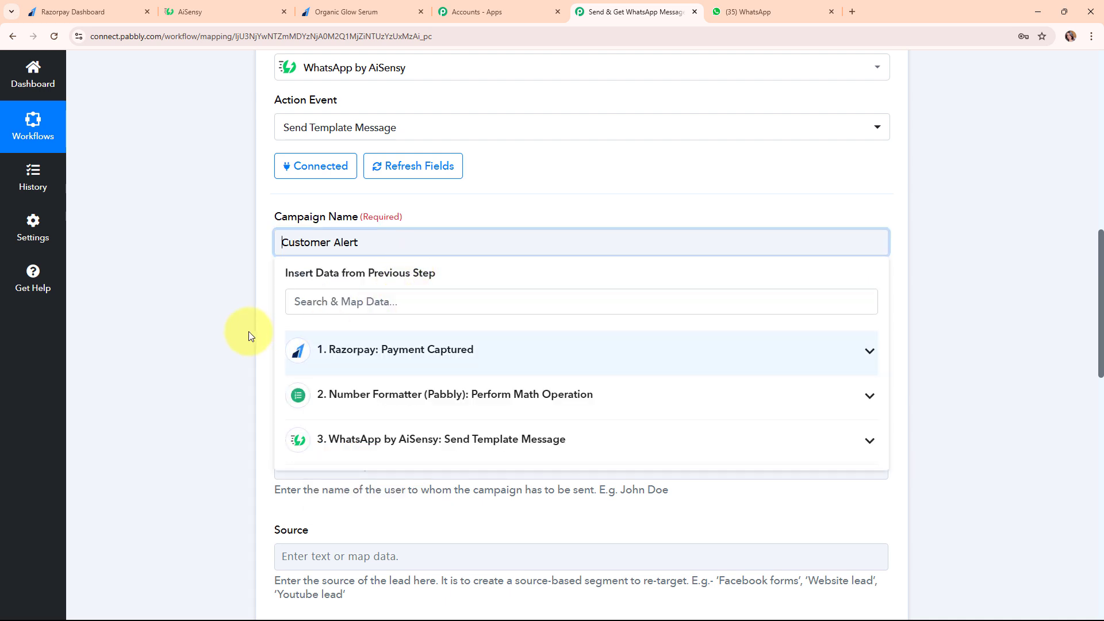
{"action": "left_click", "coordinate": [248, 331]}
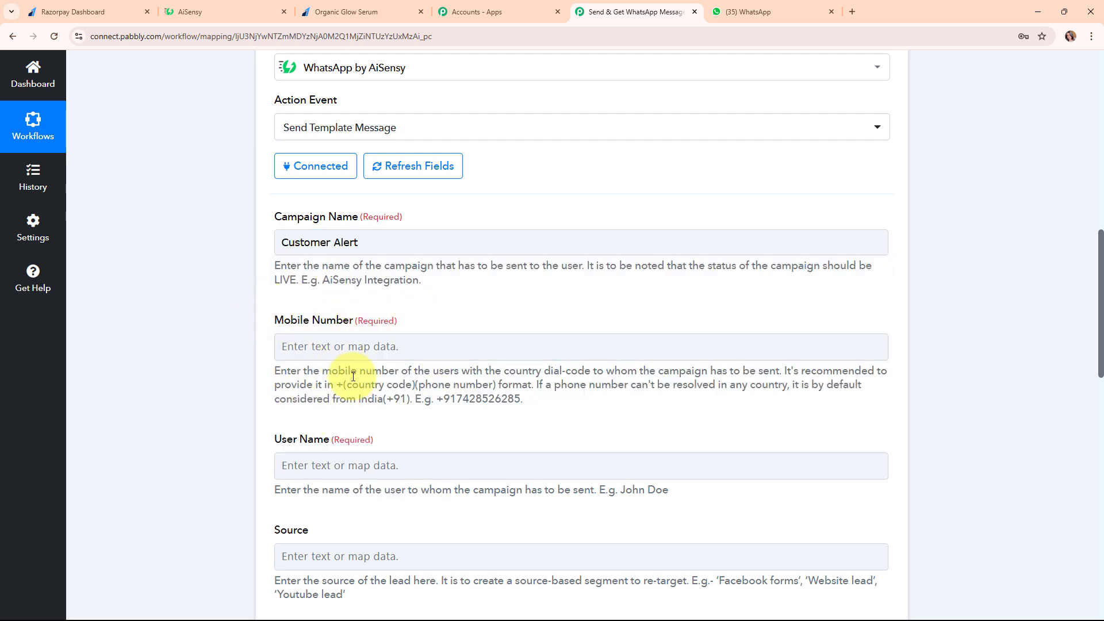
{"action": "left_click", "coordinate": [337, 345]}
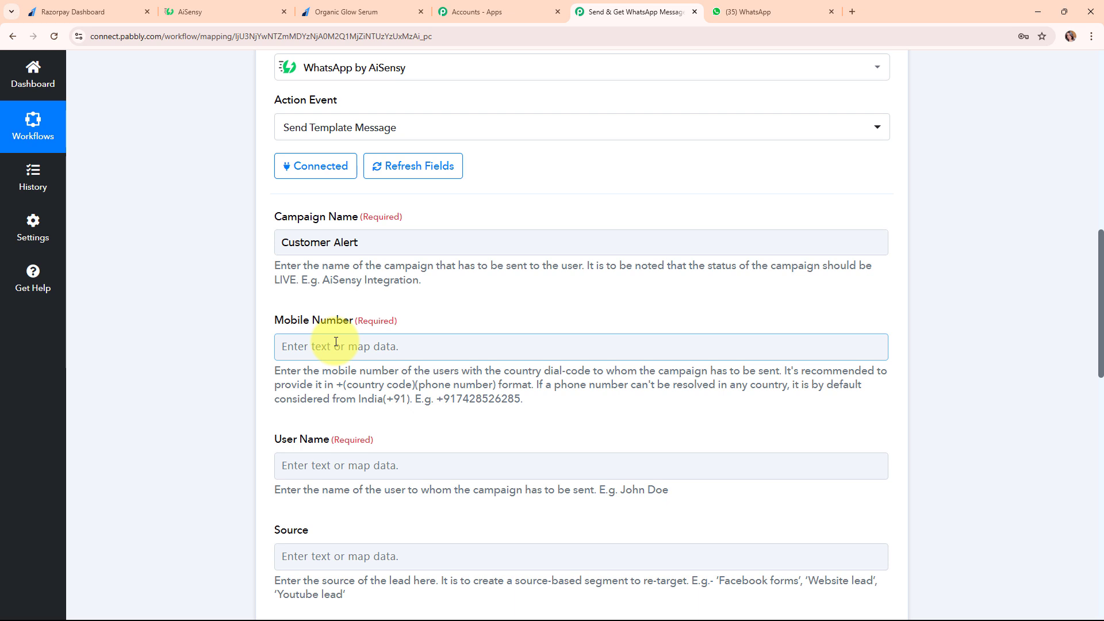
{"action": "left_click", "coordinate": [336, 343]}
{"action": "key", "text": "ctrl+v"}
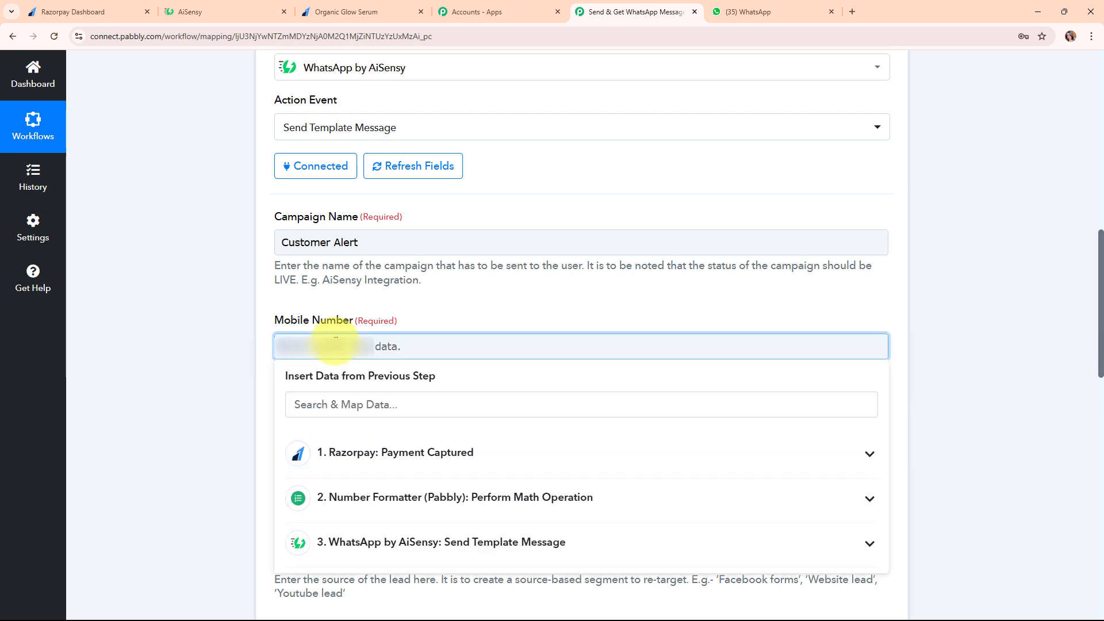
{"action": "left_click", "coordinate": [218, 371]}
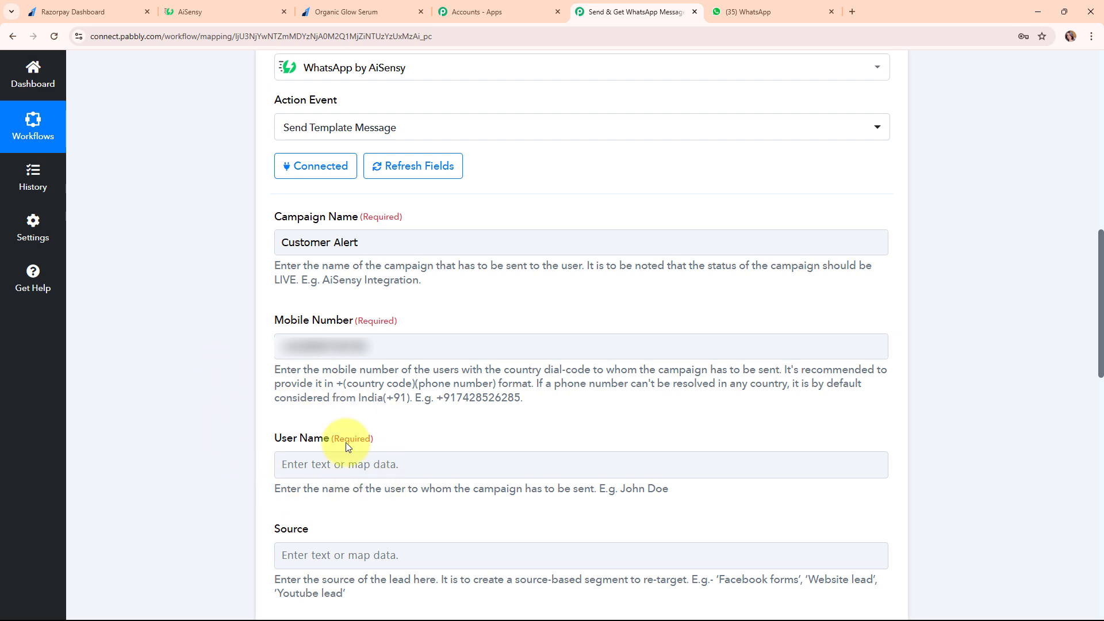
Set the User Name field to ABC Store
{"action": "left_click", "coordinate": [297, 469]}
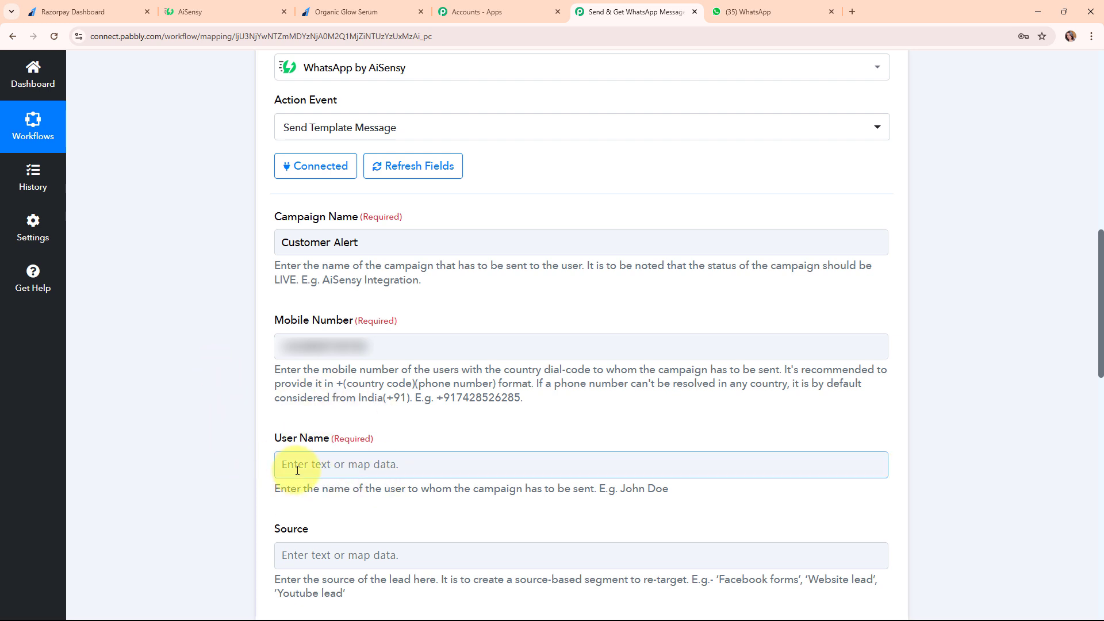
{"action": "type", "text": "AB"}
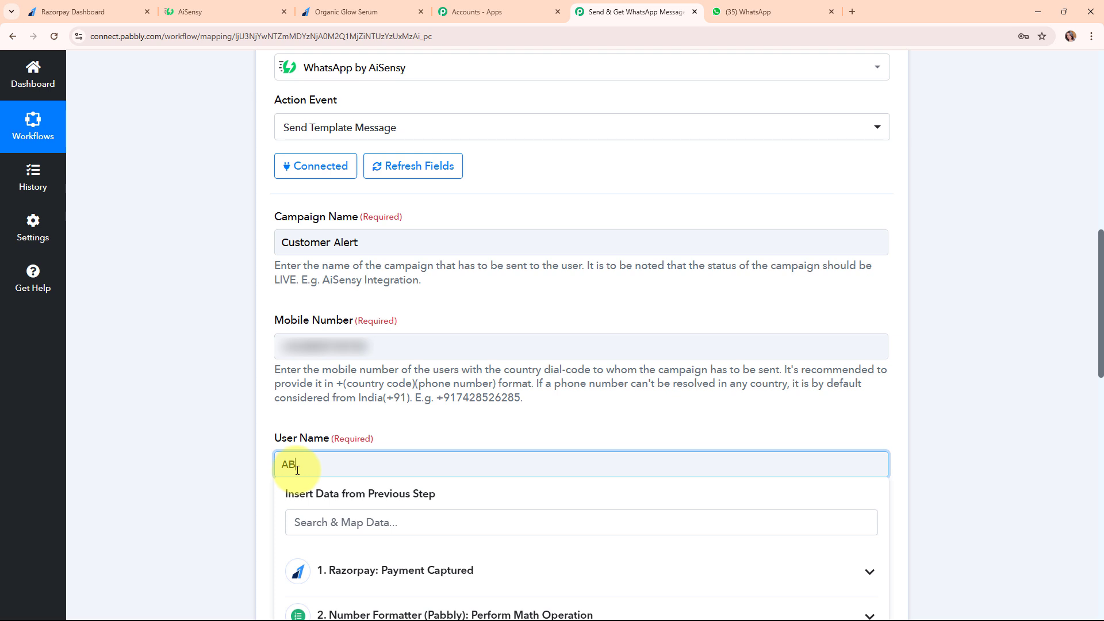
{"action": "type", "text": "C Store"}
{"action": "left_click", "coordinate": [146, 364]}
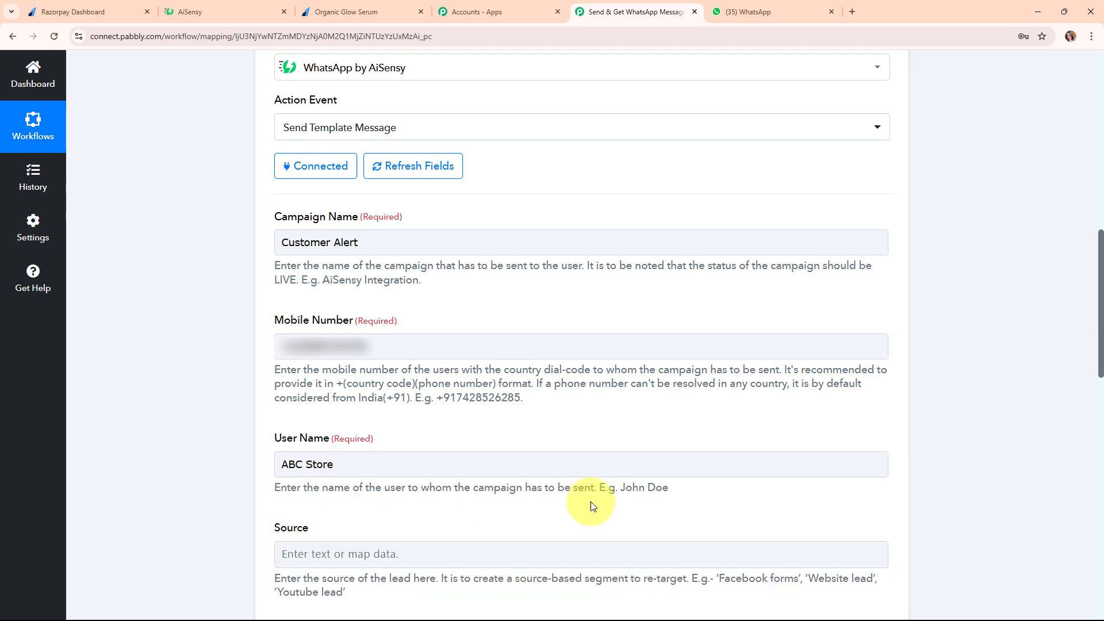
{"action": "scroll", "coordinate": [913, 463], "scroll_direction": "down", "scroll_amount": 7}
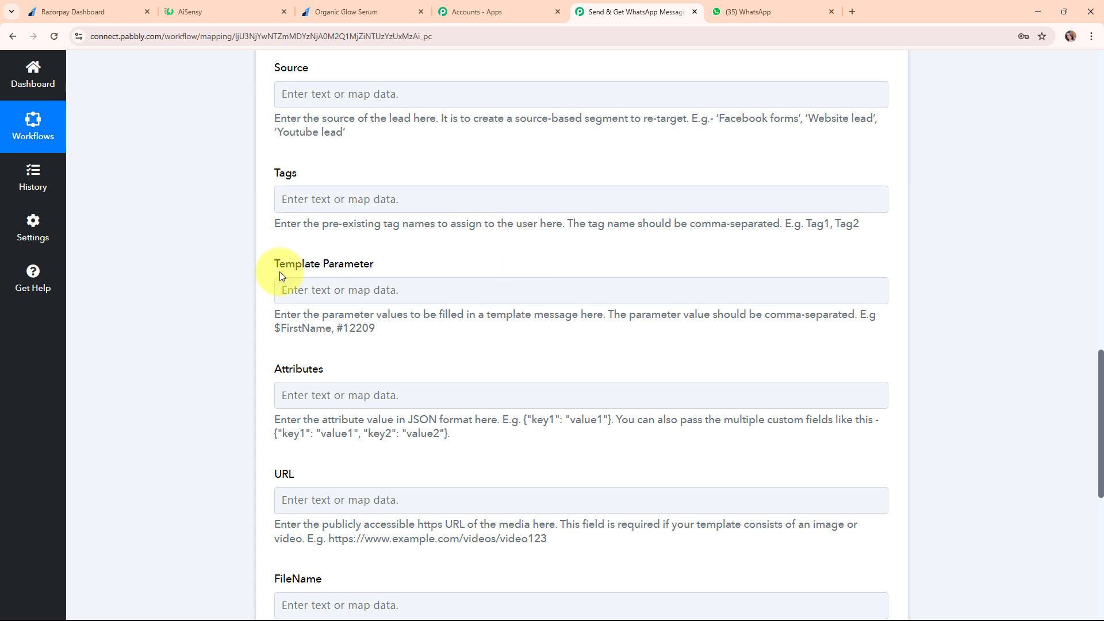
Map the Razorpay Notes Name into Template Parameter, followed by a comma
{"action": "left_click", "coordinate": [387, 289]}
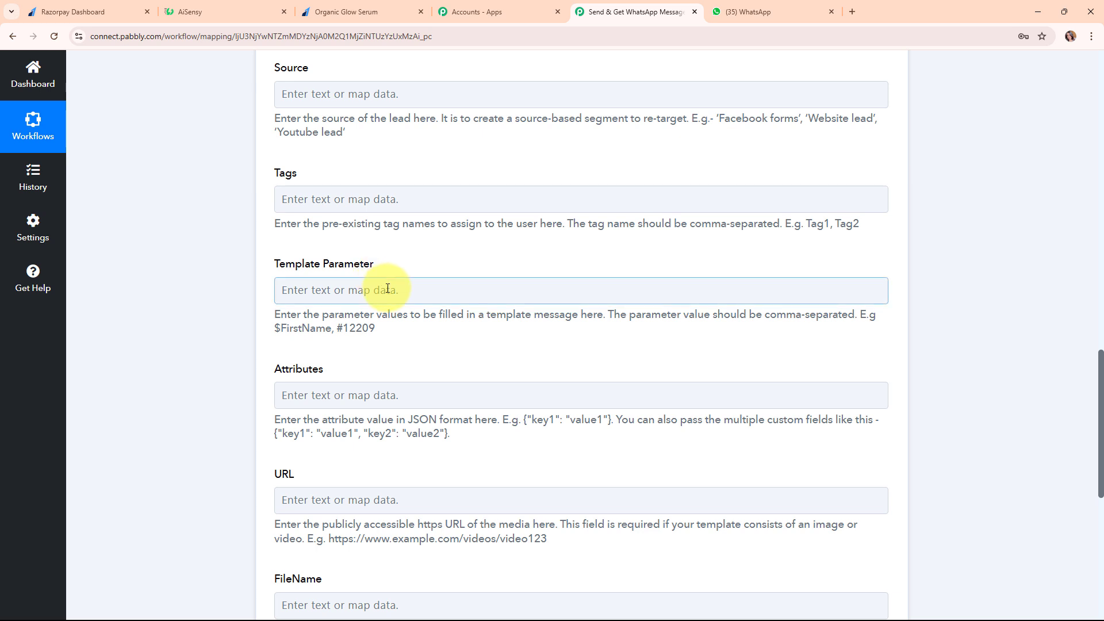
{"action": "left_click", "coordinate": [357, 293]}
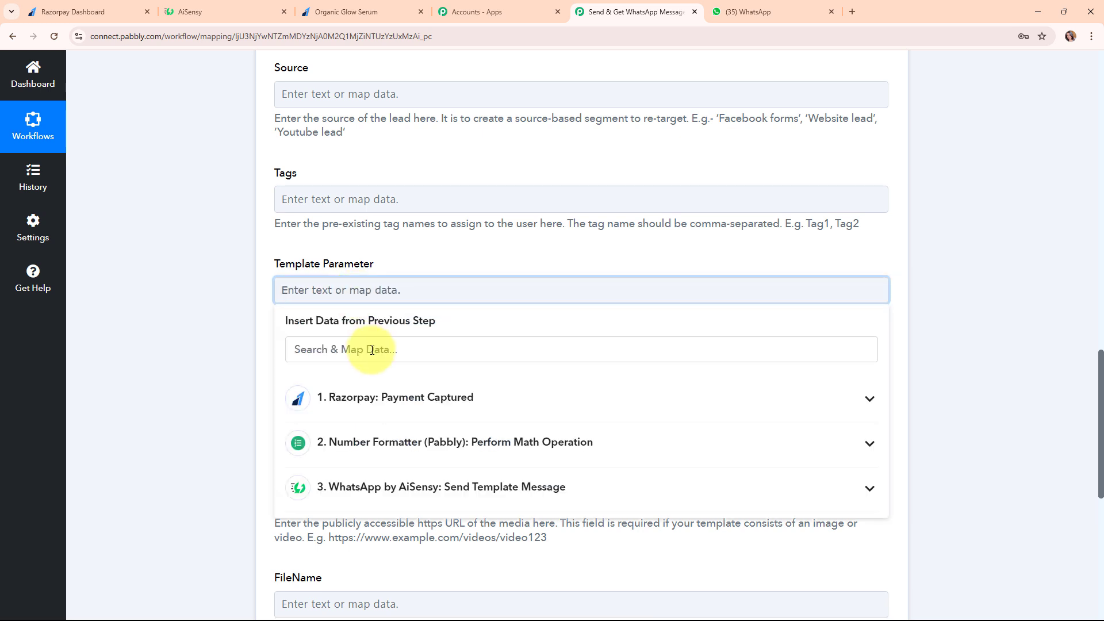
{"action": "left_click", "coordinate": [356, 347]}
{"action": "type", "text": "na"}
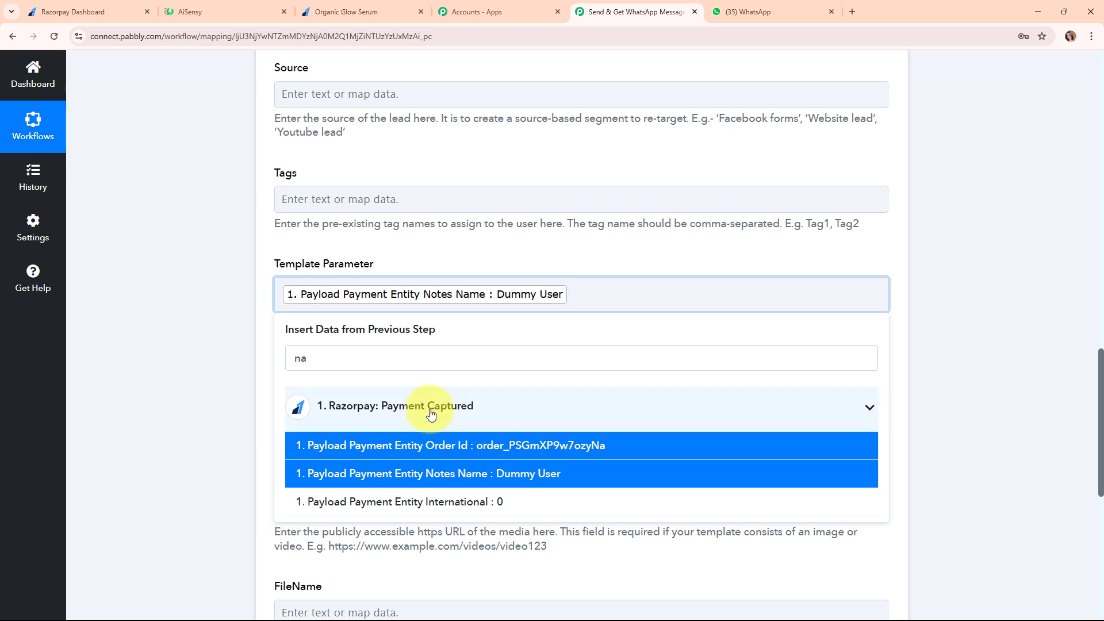
{"action": "type", "text": ","}
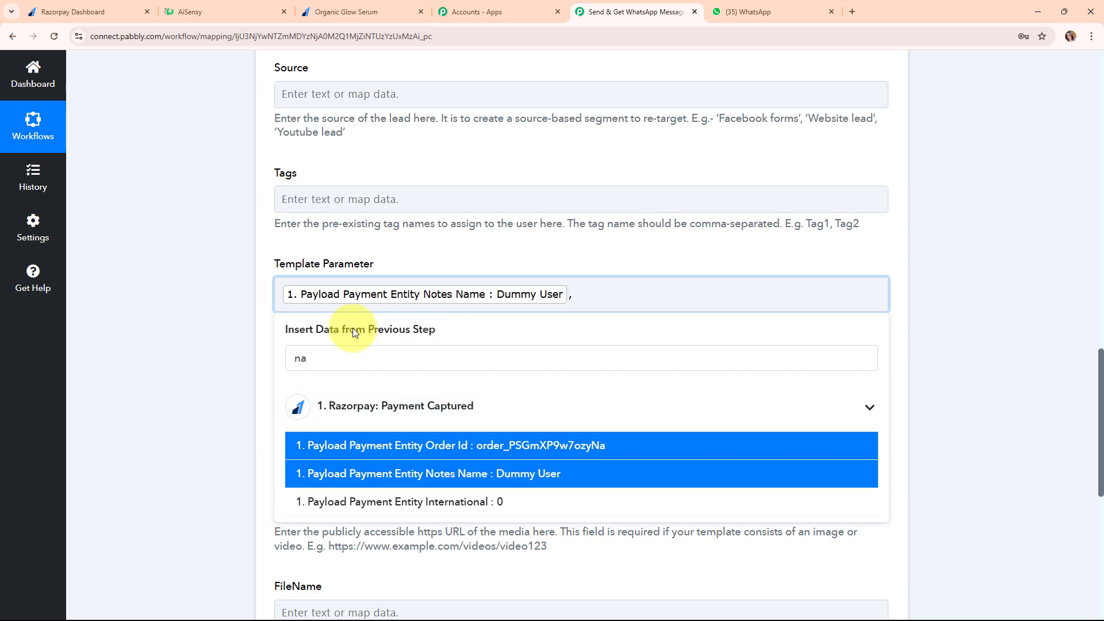
{"action": "double_click", "coordinate": [288, 359]}
{"action": "key", "text": "BackSpace"}
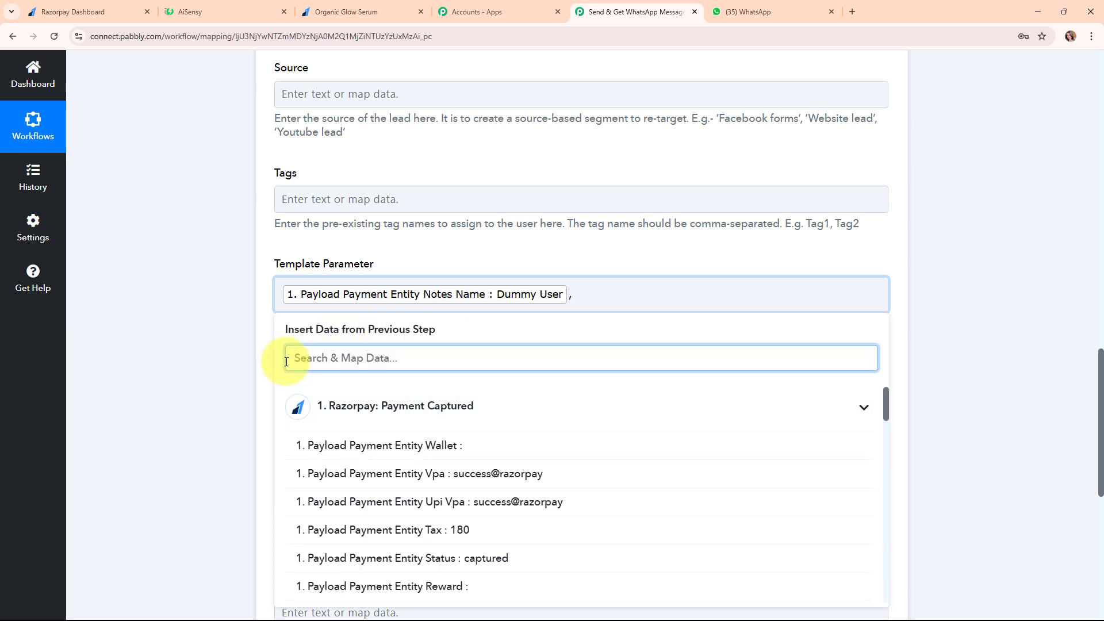
Add Notes Email and Upi Transaction Id to Template Parameter, comma-separated
{"action": "type", "text": "@"}
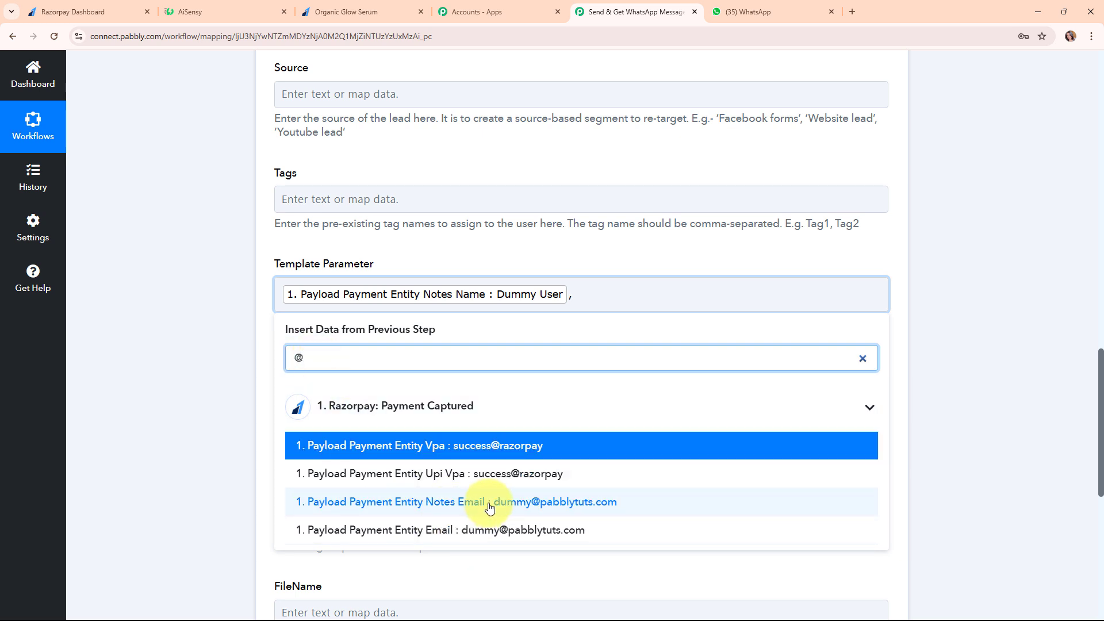
{"action": "left_click", "coordinate": [489, 508]}
{"action": "type", "text": ","}
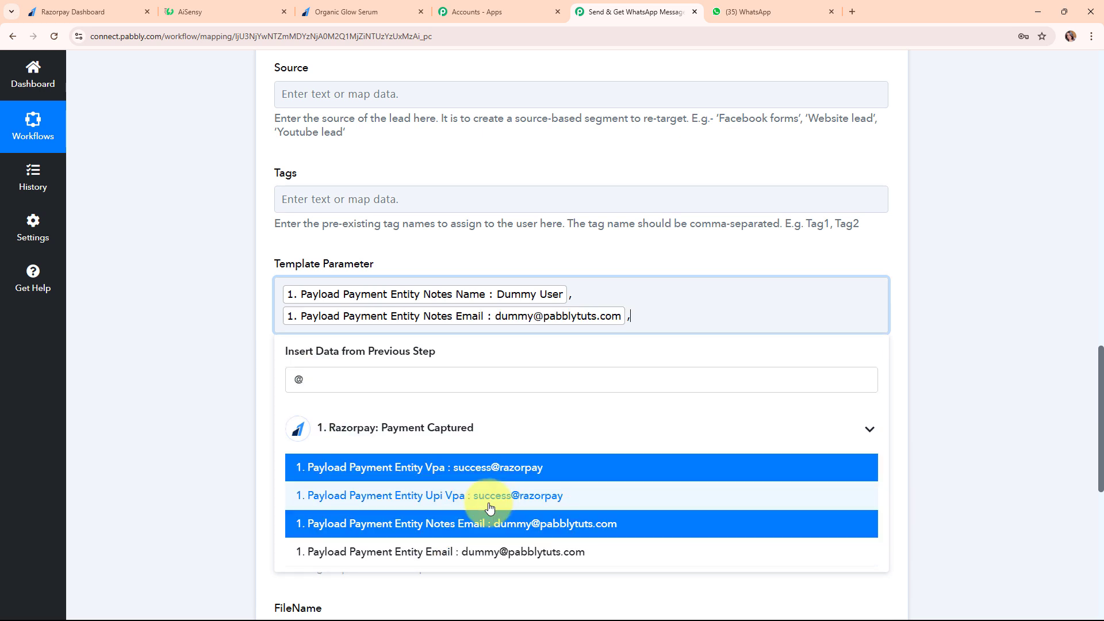
{"action": "left_click", "coordinate": [297, 381]}
{"action": "key", "text": "BackSpace"}
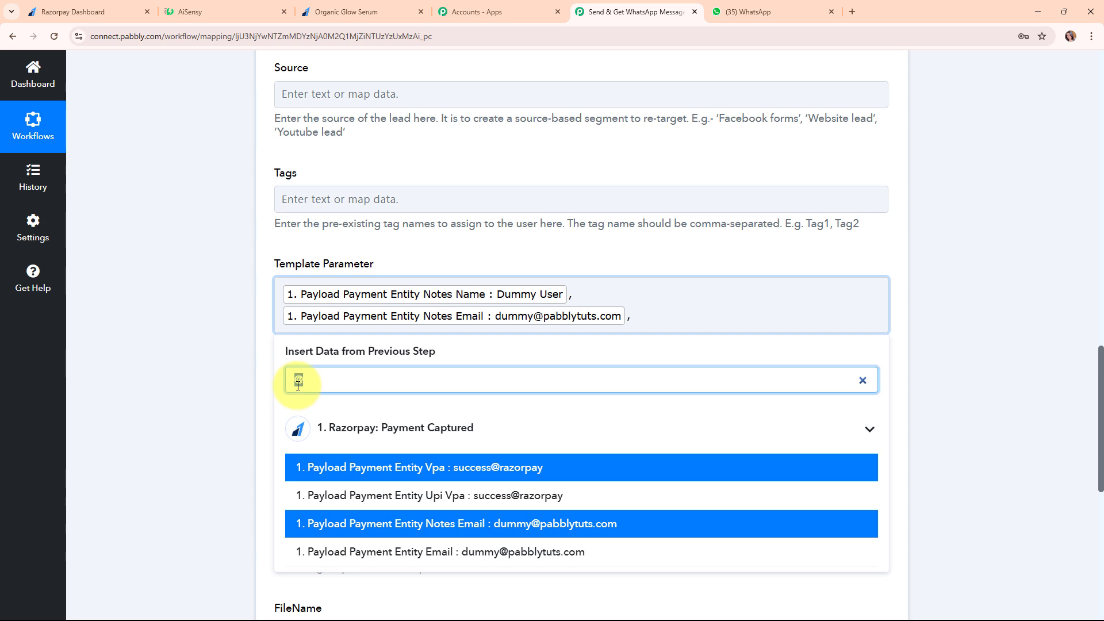
{"action": "type", "text": "tra"}
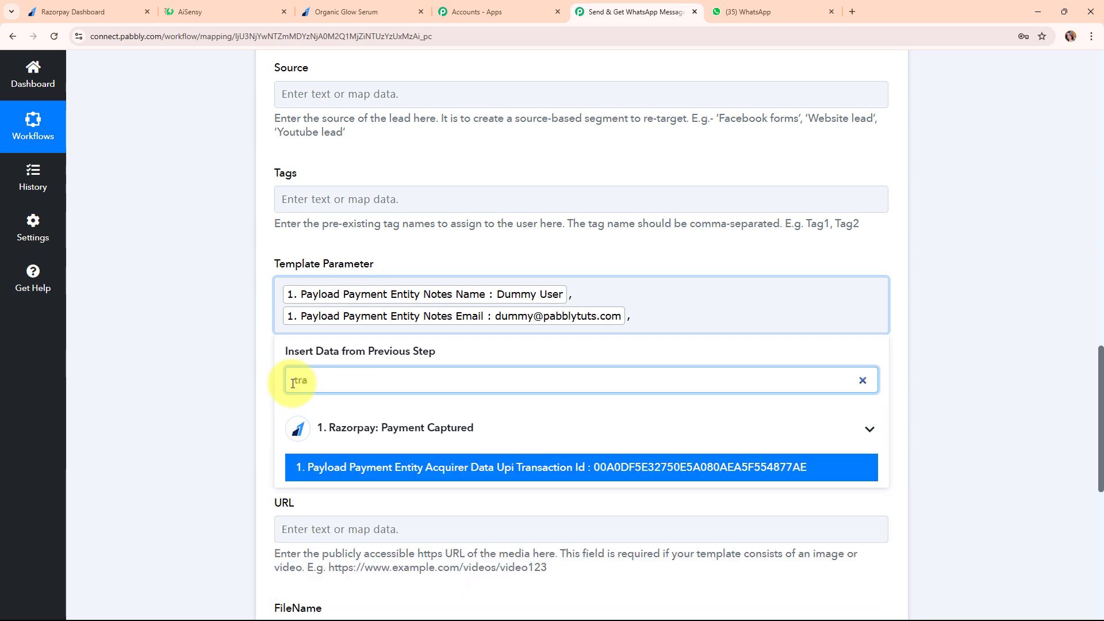
{"action": "left_click", "coordinate": [505, 468]}
{"action": "left_click", "coordinate": [222, 406]}
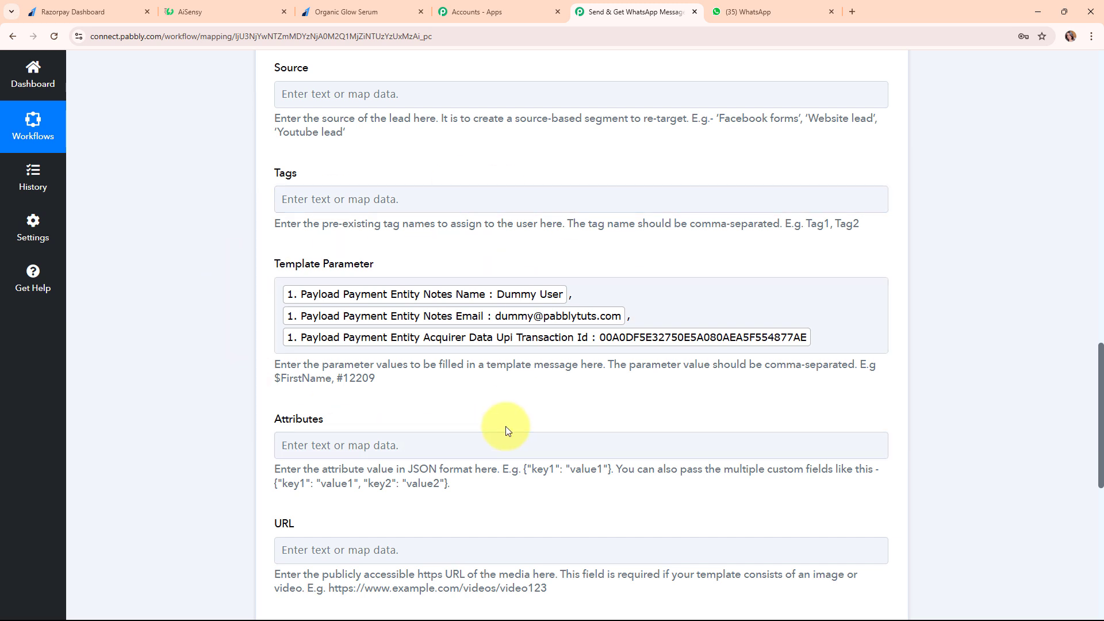
{"action": "scroll", "coordinate": [506, 426], "scroll_direction": "down", "scroll_amount": 4}
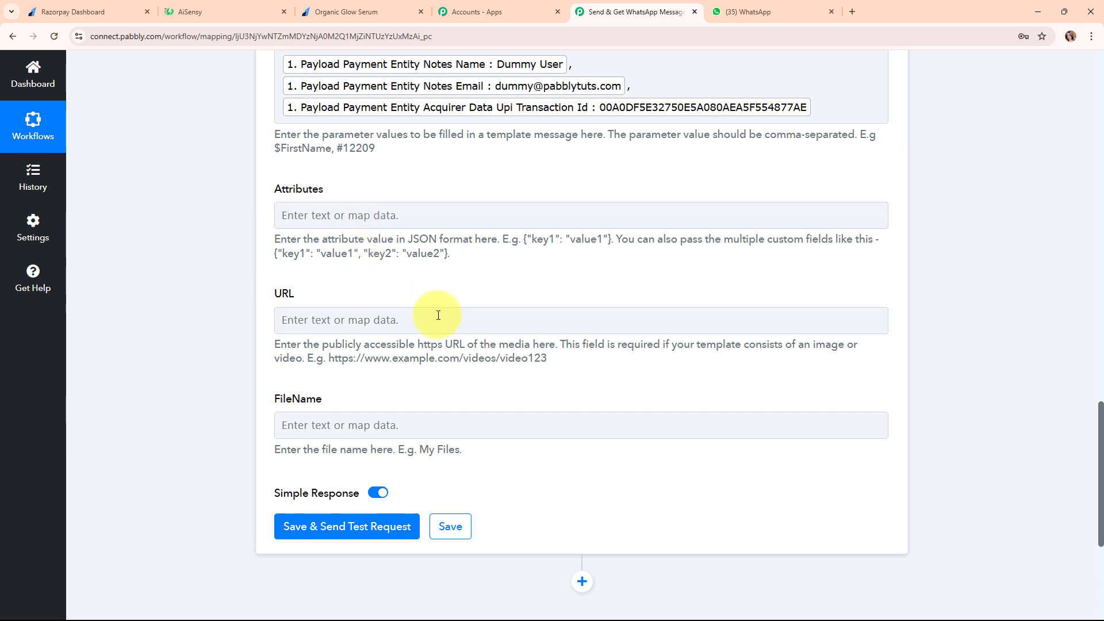
Save the Customer Alert step and send a test, getting Success true with a message ID
{"action": "left_click", "coordinate": [460, 416]}
{"action": "left_click", "coordinate": [525, 459]}
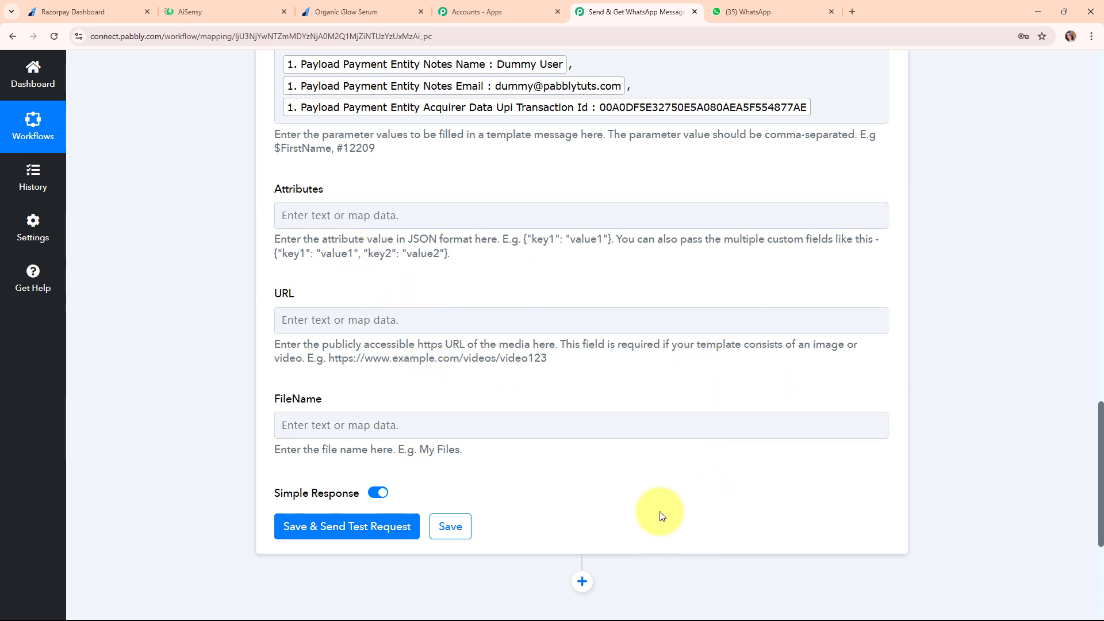
{"action": "scroll", "coordinate": [657, 492], "scroll_direction": "down", "scroll_amount": 2}
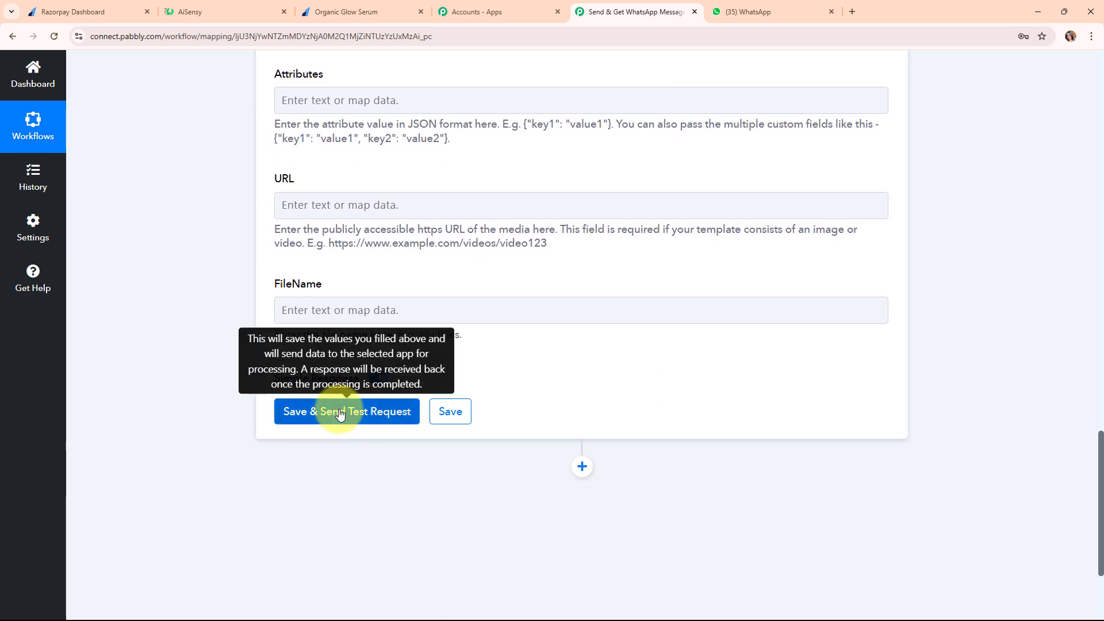
{"action": "left_click", "coordinate": [340, 412]}
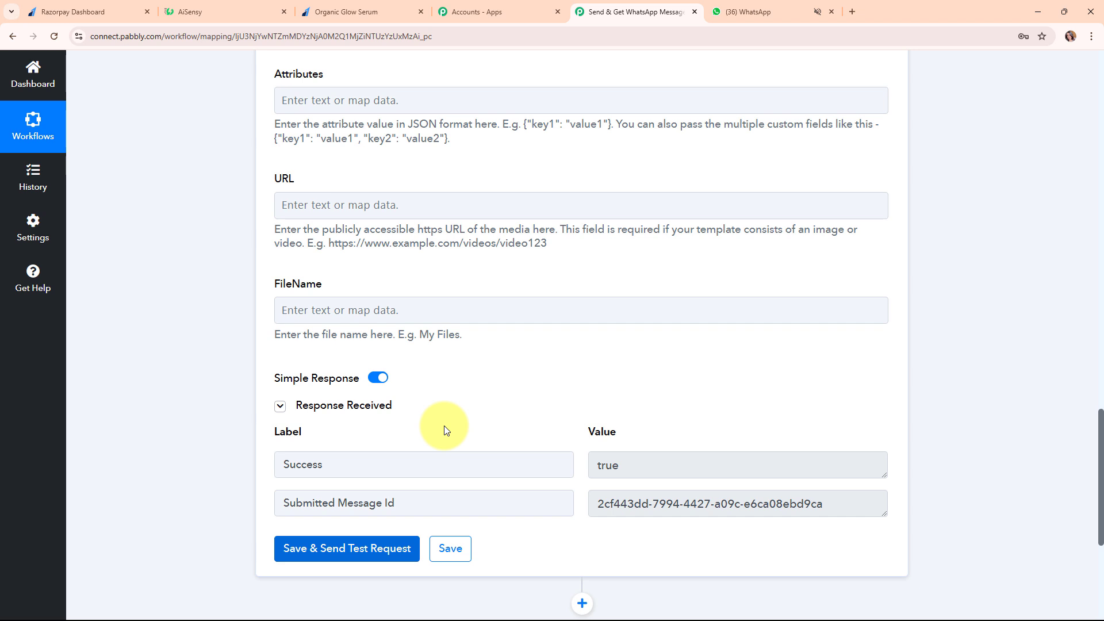
Verify the WhatsApp payment alert shows customer name, email and transaction ID, then return to Pabbly
{"action": "left_click", "coordinate": [736, 6]}
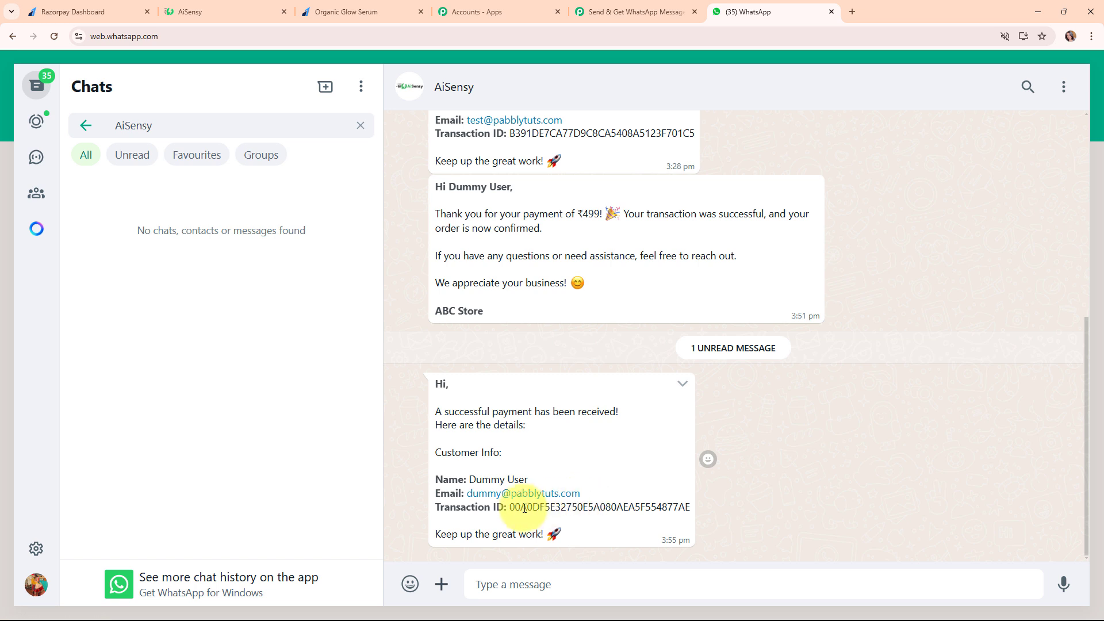
{"action": "left_click_drag", "start_coordinate": [508, 506], "coordinate": [664, 517]}
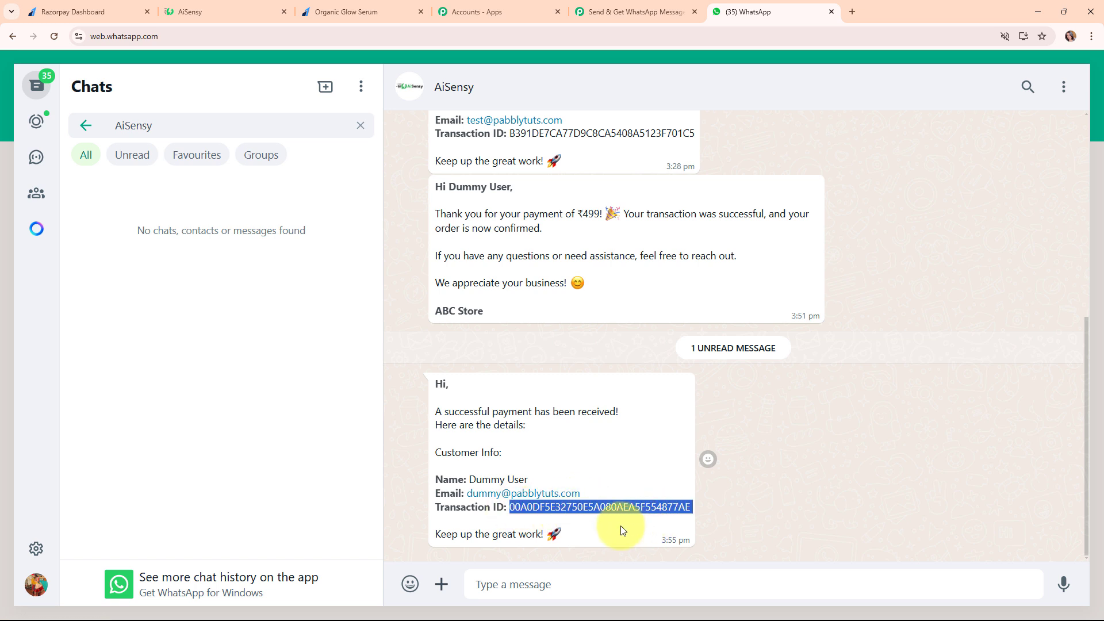
{"action": "left_click", "coordinate": [637, 5]}
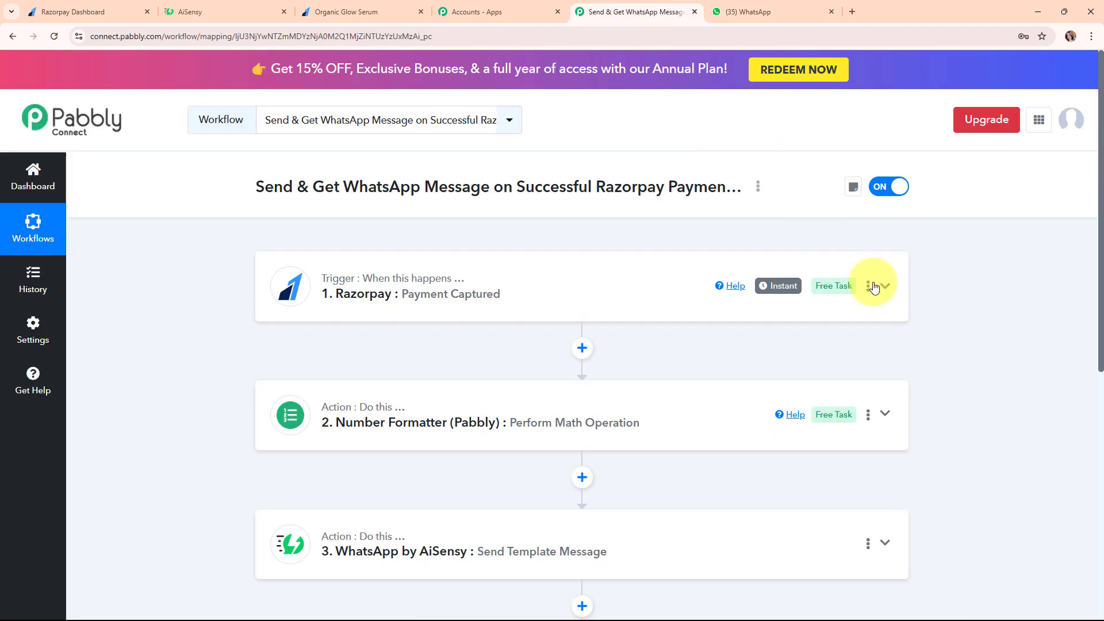
{"action": "scroll", "coordinate": [950, 291], "scroll_direction": "down", "scroll_amount": 2}
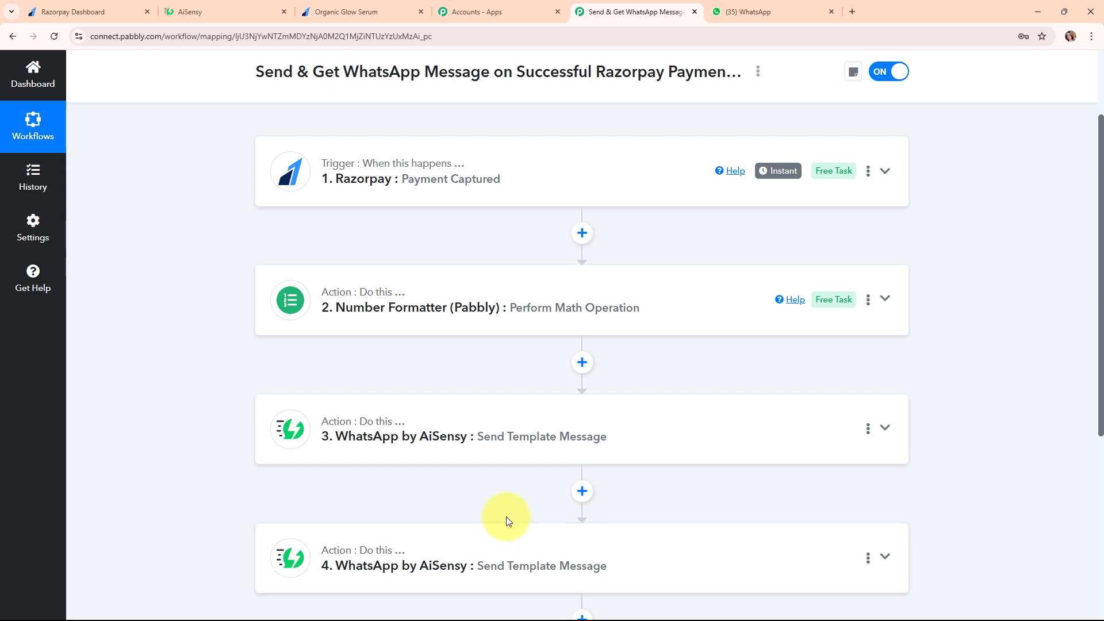
{"action": "scroll", "coordinate": [506, 517], "scroll_direction": "up", "scroll_amount": 2}
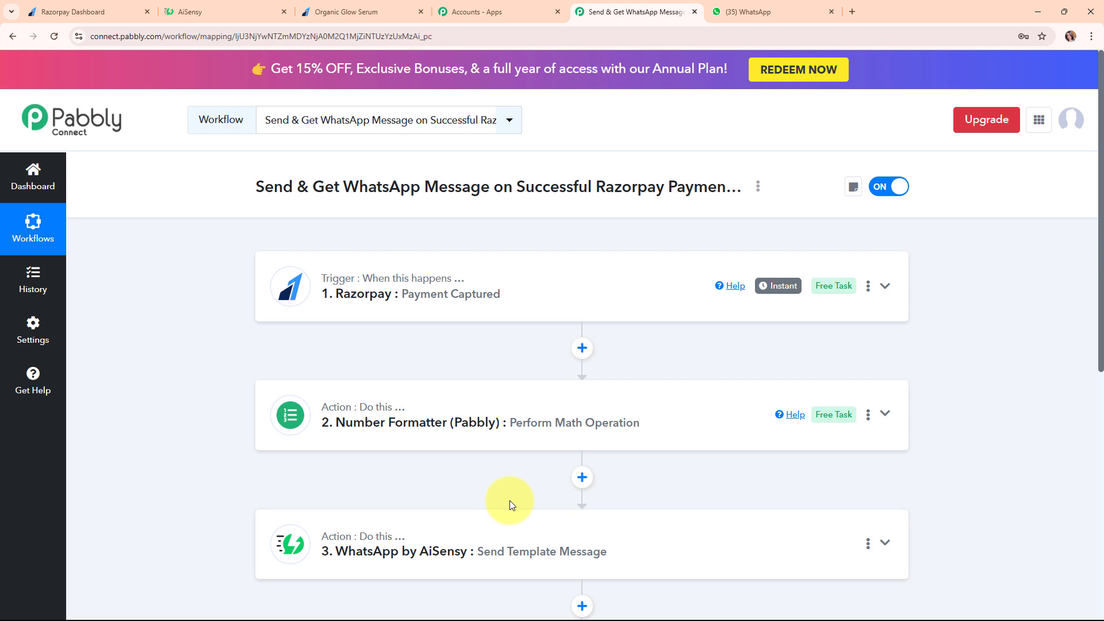